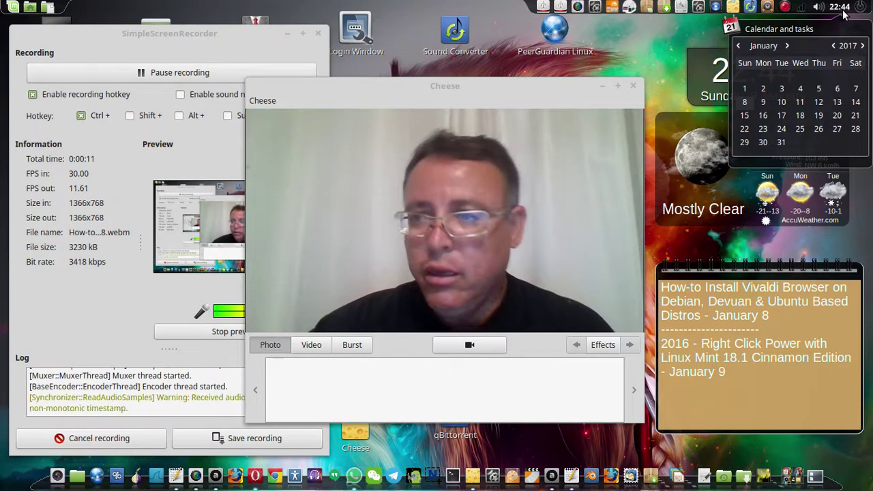
click(846, 7)
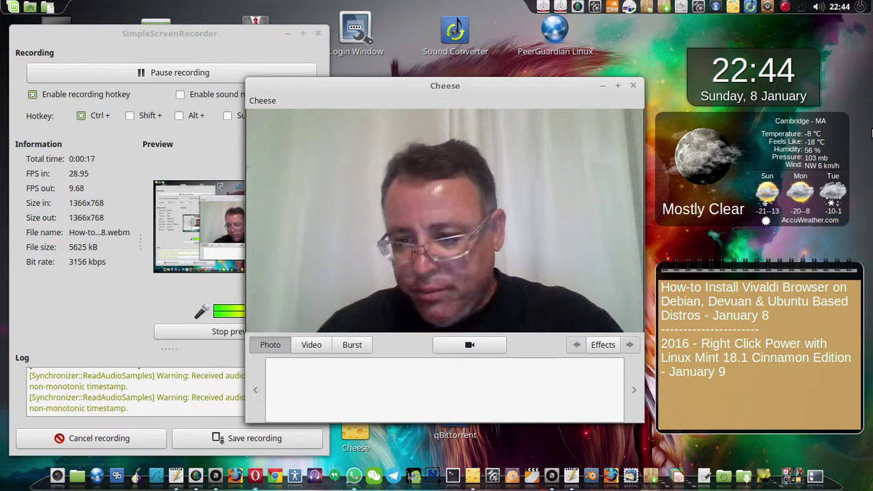
mouse_move(805, 272)
right_click(782, 325)
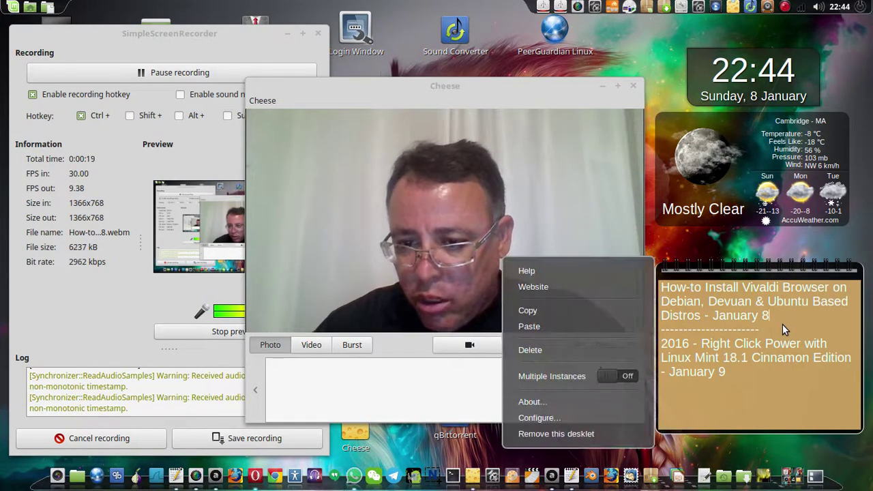
click(546, 122)
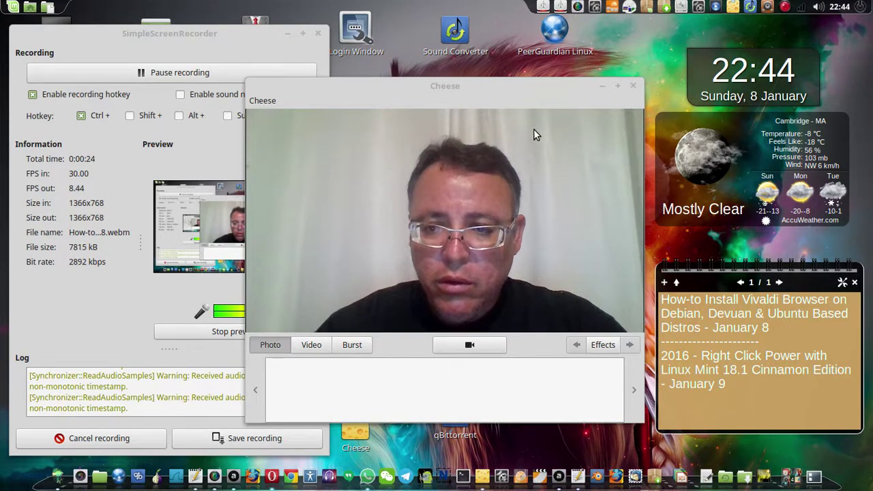
Set the text box color of the sticky note desklet to dark red
scroll(666, 195, down, 5)
scroll(667, 195, down, 10)
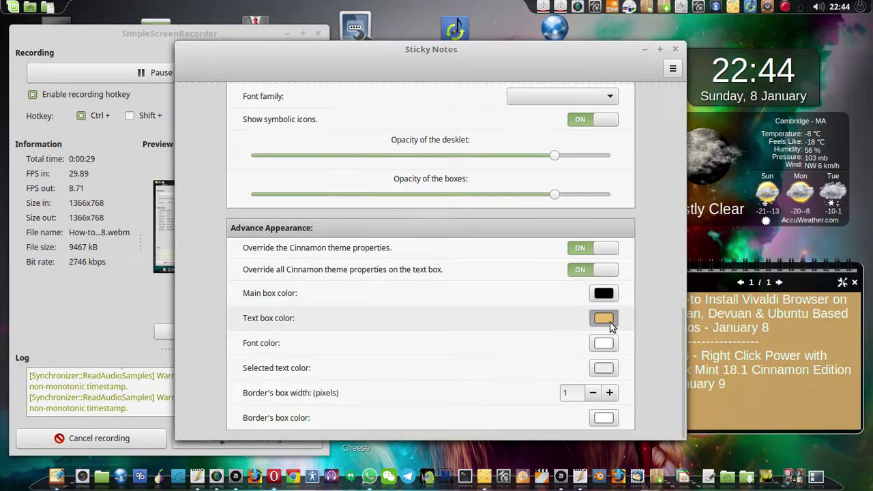
click(604, 318)
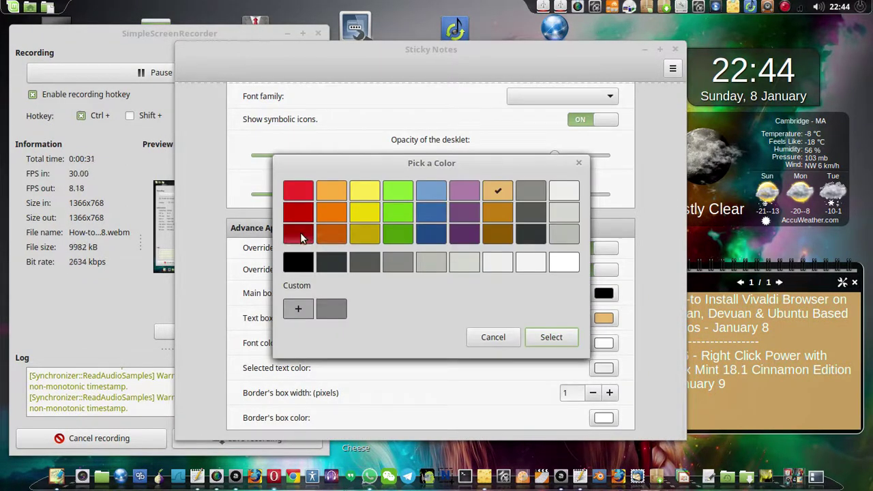
click(552, 337)
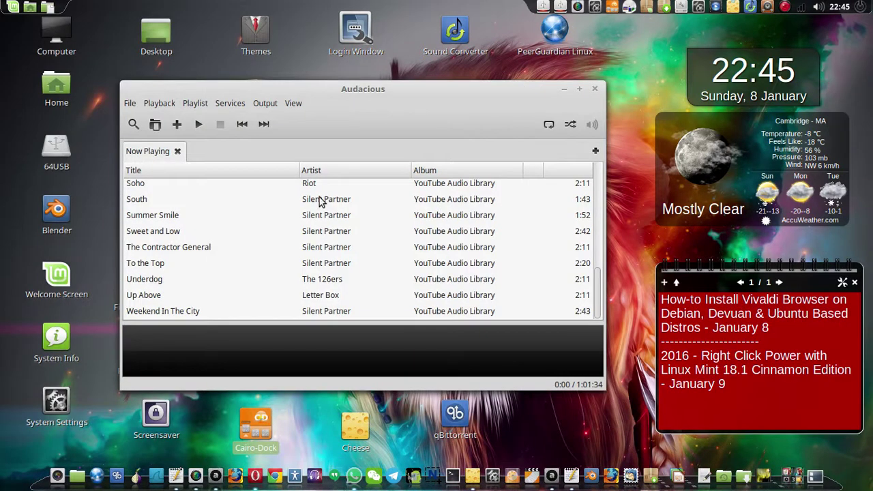
Play the track "East" by Silent Partner from the Audacious playlist
scroll(314, 202, up, 10)
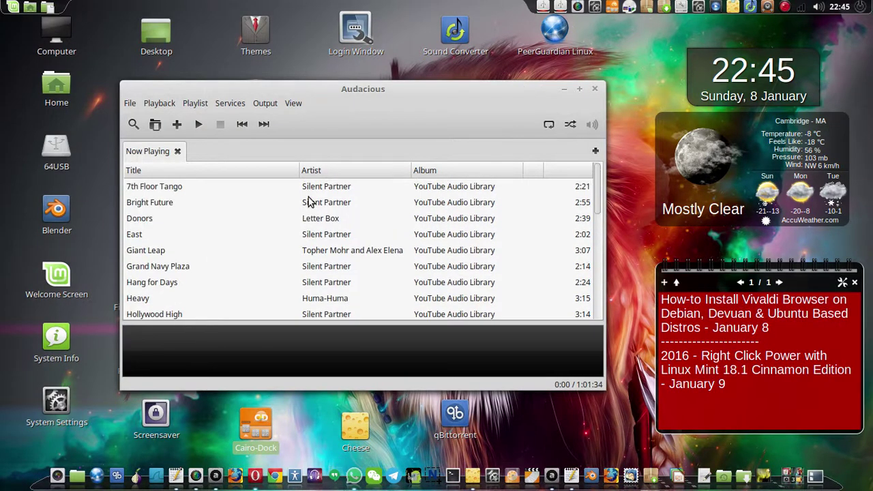
double_click(193, 235)
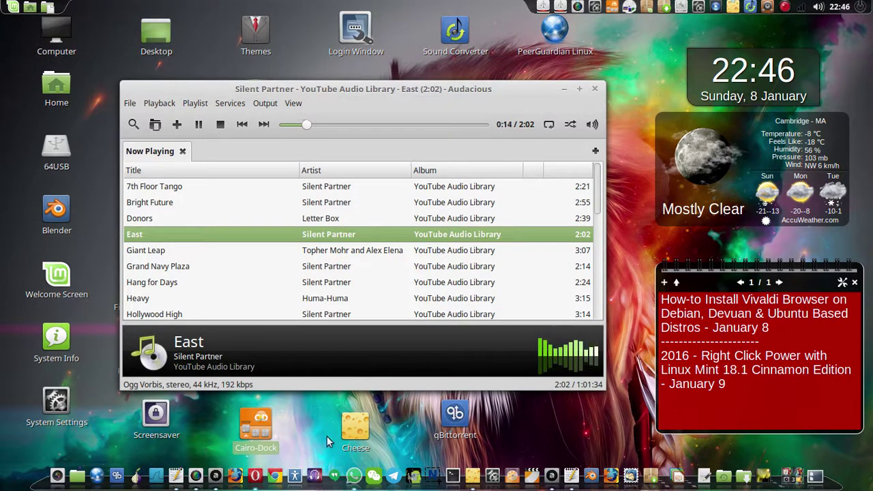
Switch to Opera and search the web for "vivaldi" to open the vivaldi.com homepage from the results
key(alt+Tab)
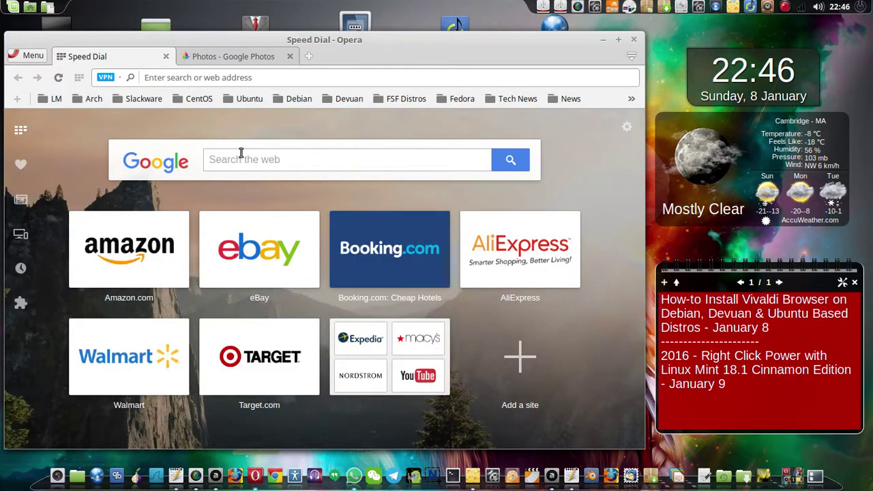
text(v)
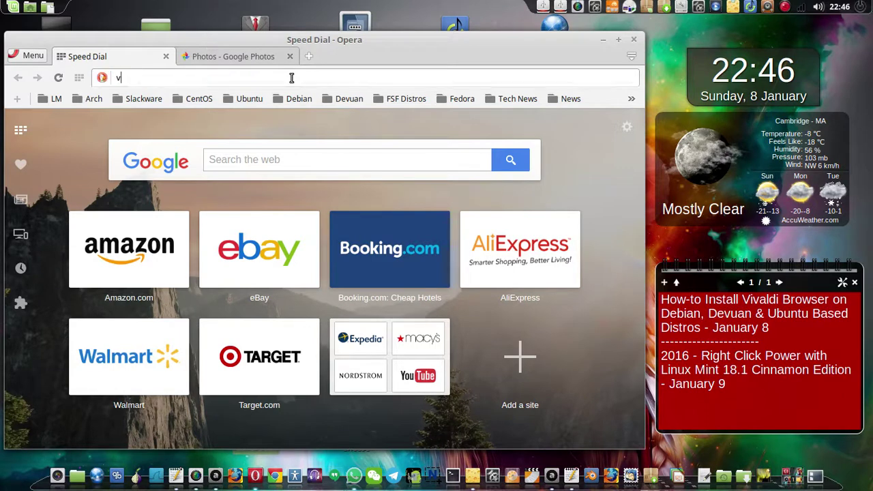
text(ivaldi)
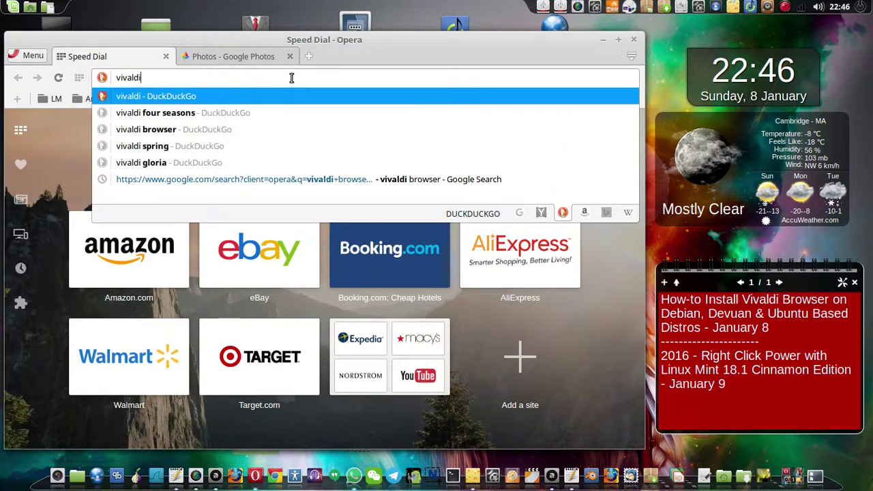
key(Return)
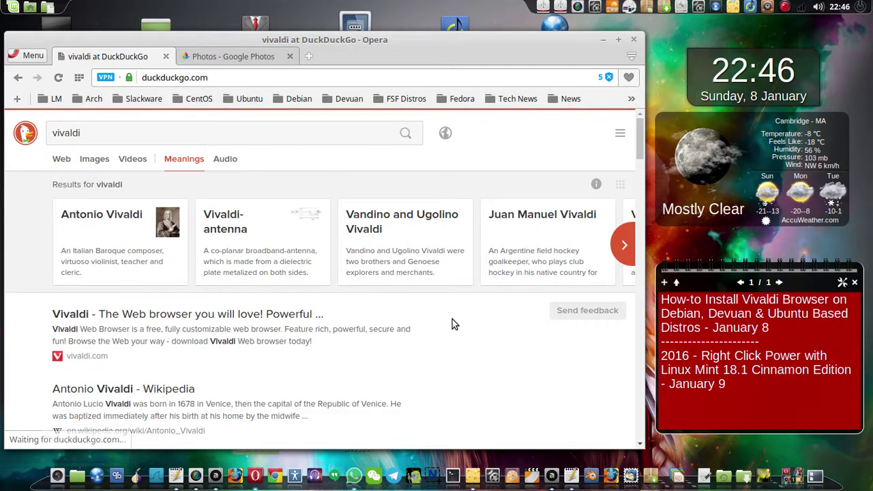
click(118, 314)
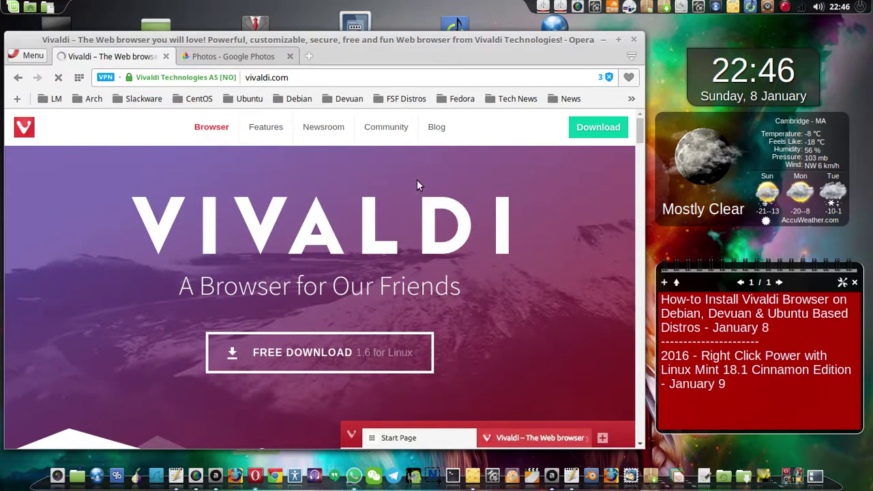
Copy the first line, the Vivaldi installation title, from the open text document and minimize the text editor
click(176, 476)
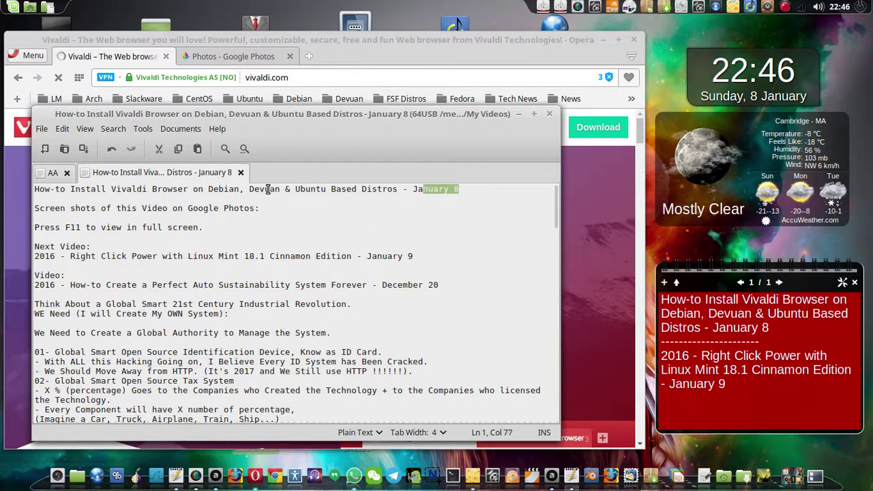
drag(268, 189, 30, 190)
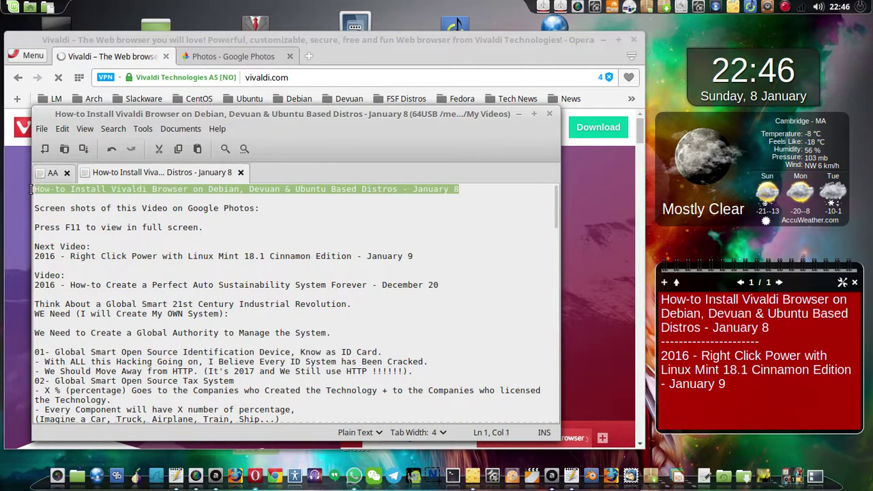
right_click(90, 192)
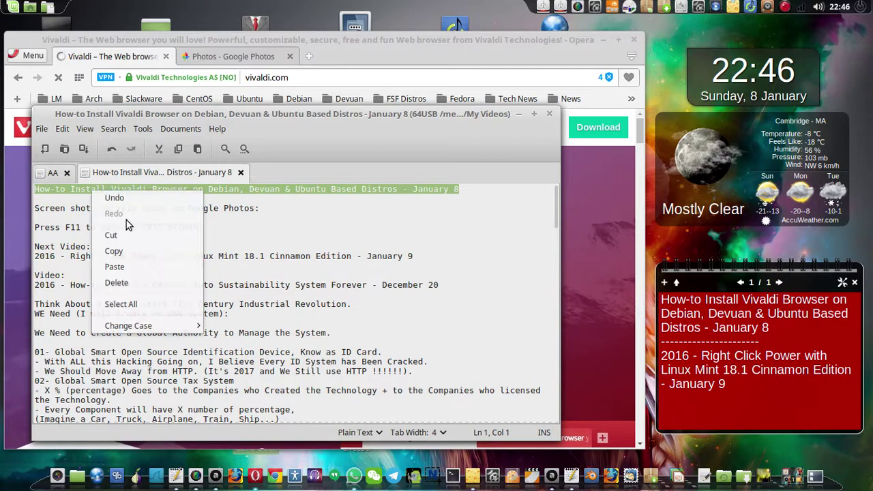
click(150, 254)
click(520, 115)
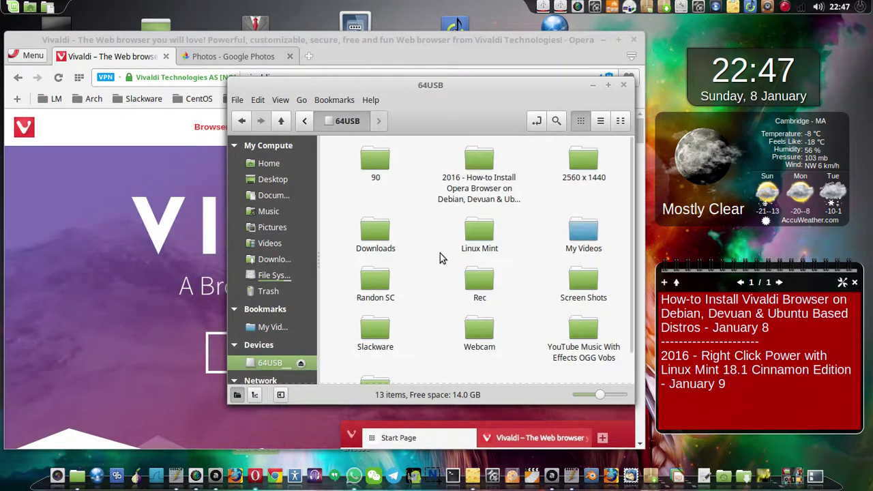
Create a folder on 64USB named "How-to Install Vivaldi Browser on Debian, Devuan & Ubuntu Based Distros - January 8"
right_click(433, 367)
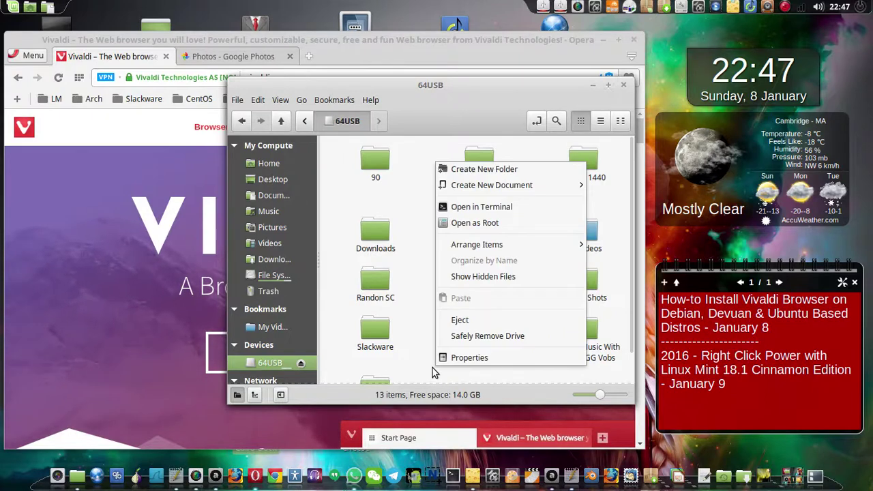
click(485, 170)
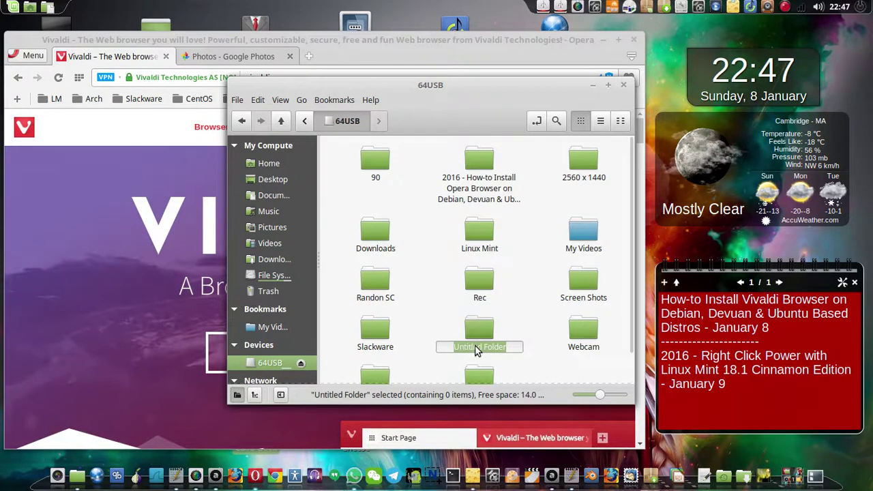
right_click(477, 350)
click(497, 388)
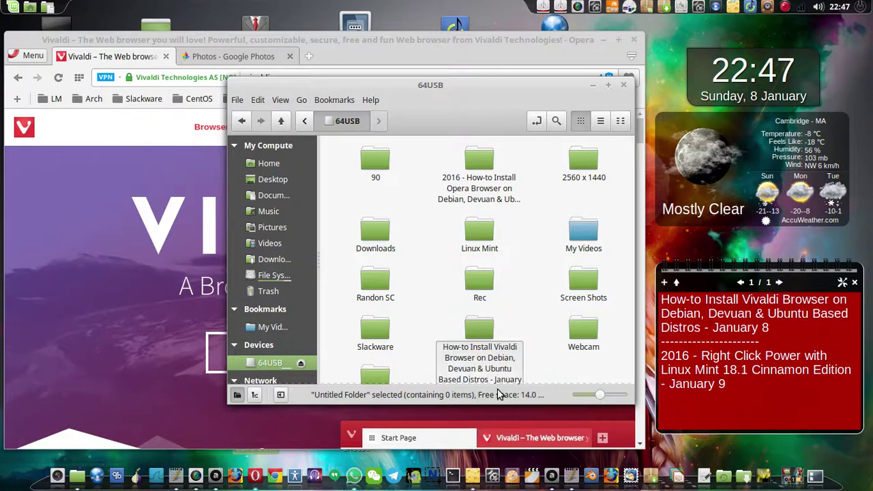
key(Return)
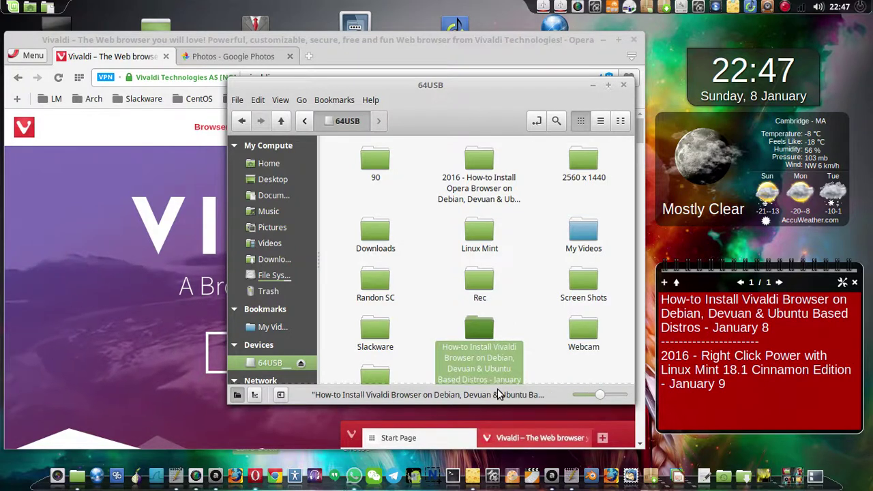
click(483, 331)
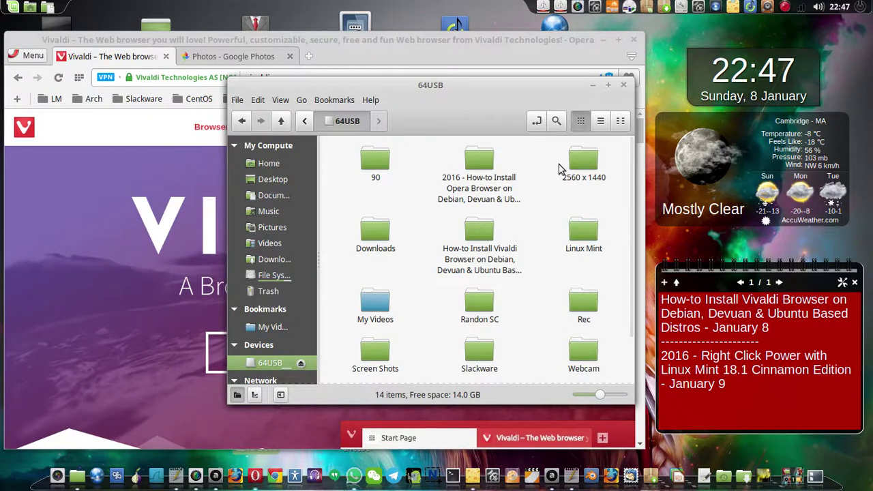
Open the new Vivaldi folder on 64USB to view its contents, and minimize the file manager
scroll(510, 278, down, 2)
scroll(519, 293, up, 2)
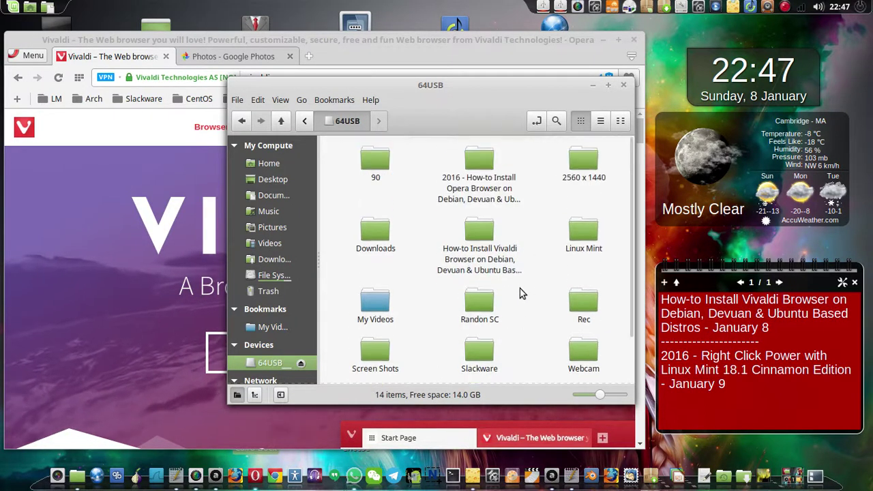
click(490, 232)
double_click(489, 232)
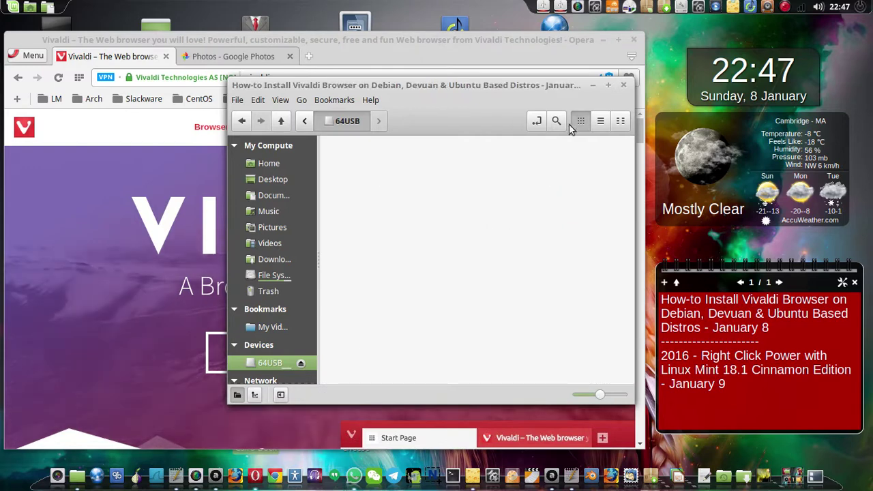
click(588, 88)
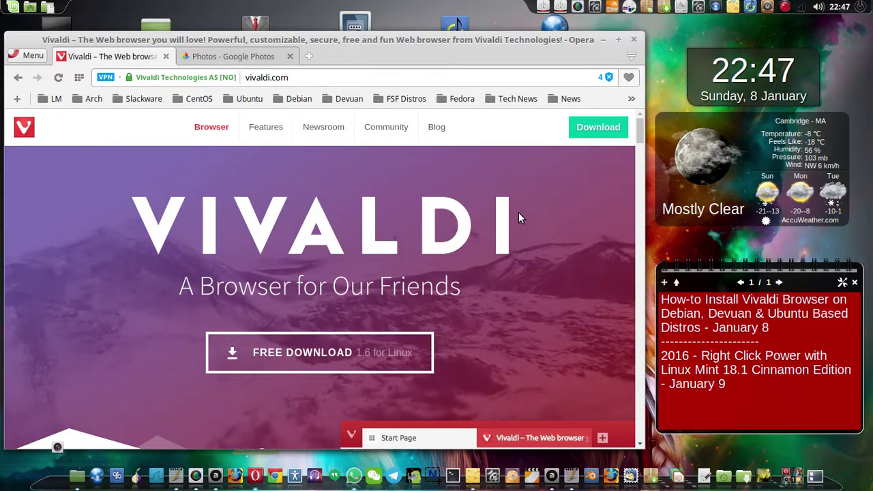
Take a whole-screen screenshot of the Vivaldi homepage with a 2-second delay and save it in the proposed Opera Browser folder
key(Print)
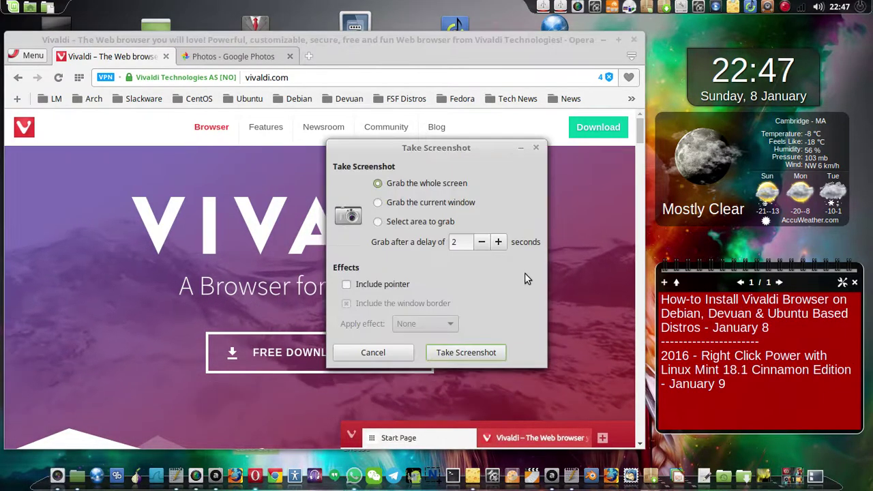
key(Return)
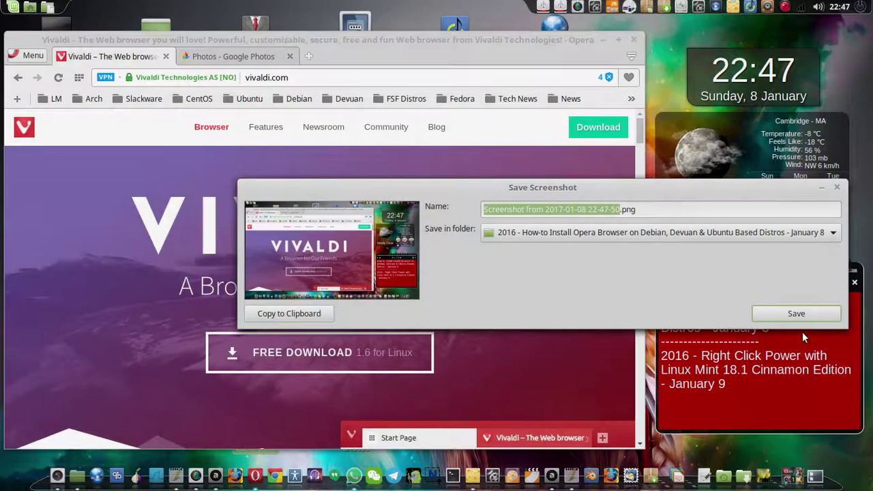
click(802, 314)
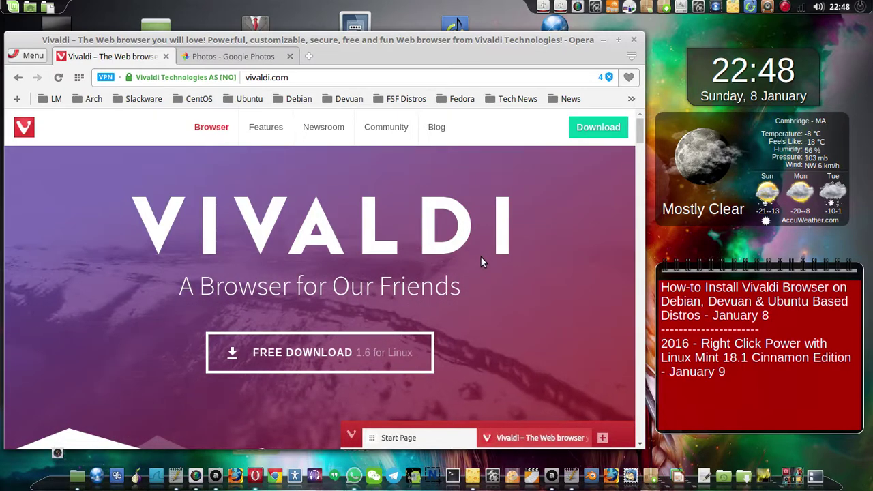
Take a whole-screen screenshot of the Vivaldi homepage with a 2-second delay and save it in the new Vivaldi folder on 64USB
key(Print)
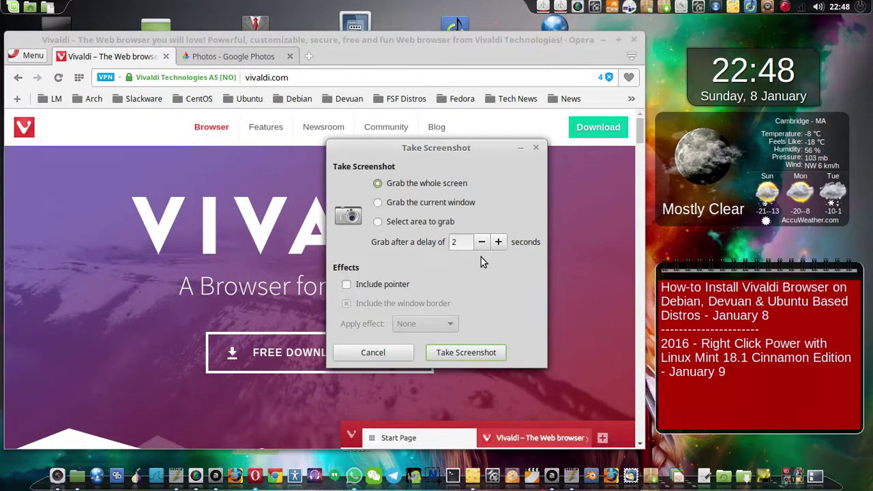
click(483, 355)
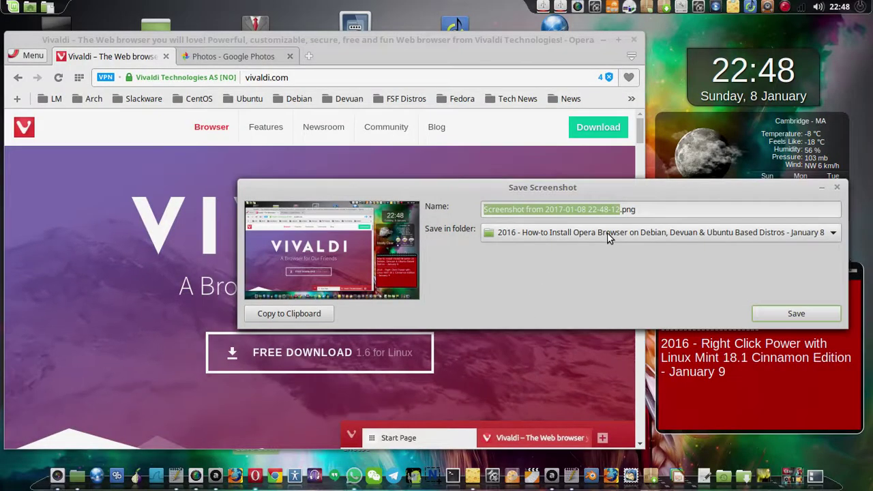
click(621, 233)
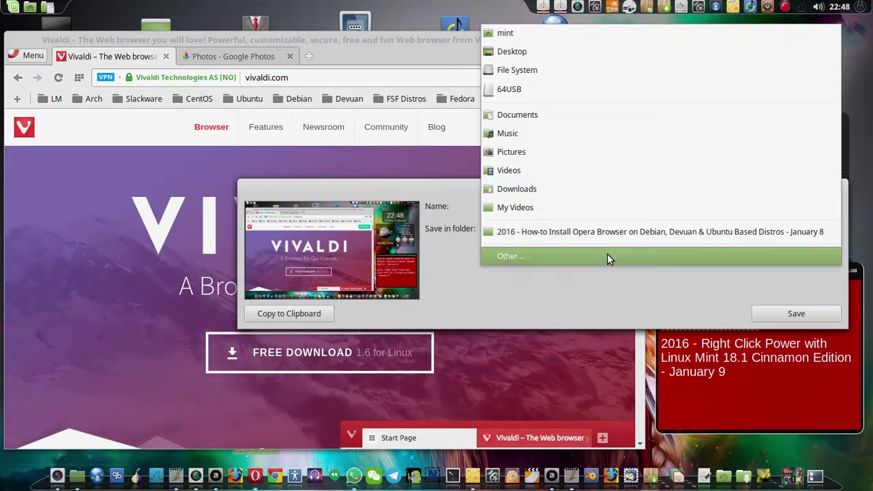
click(607, 256)
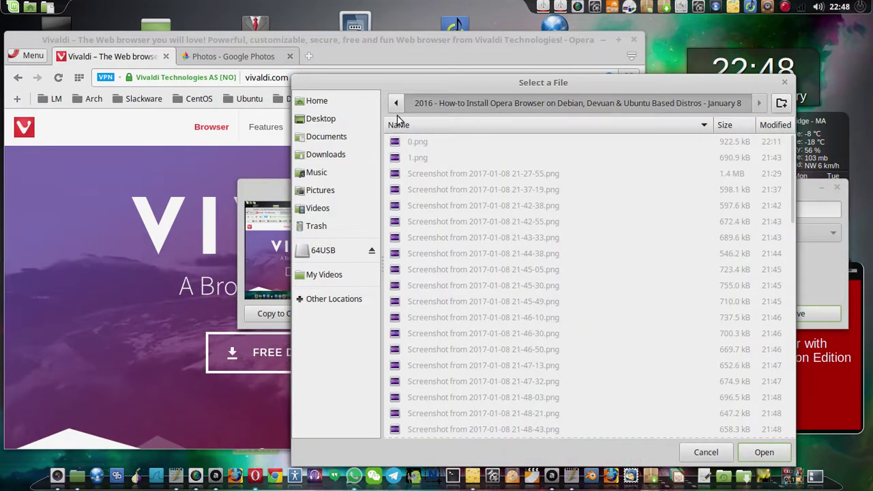
click(395, 103)
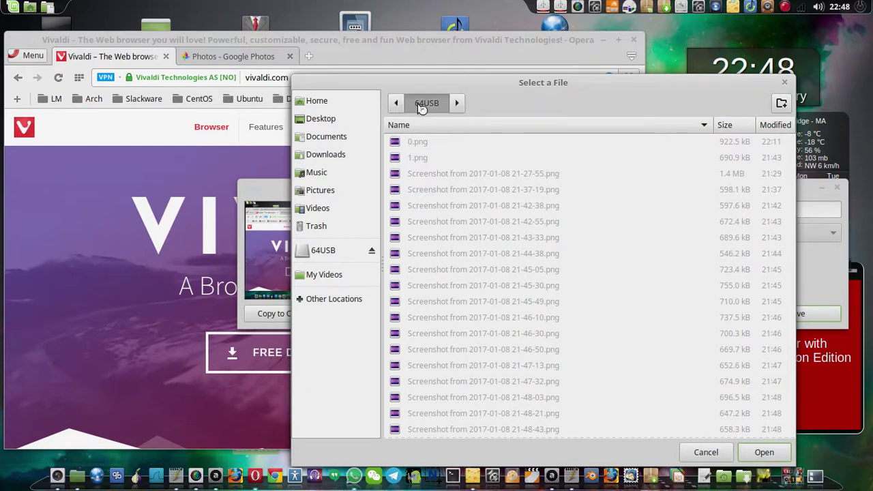
click(424, 105)
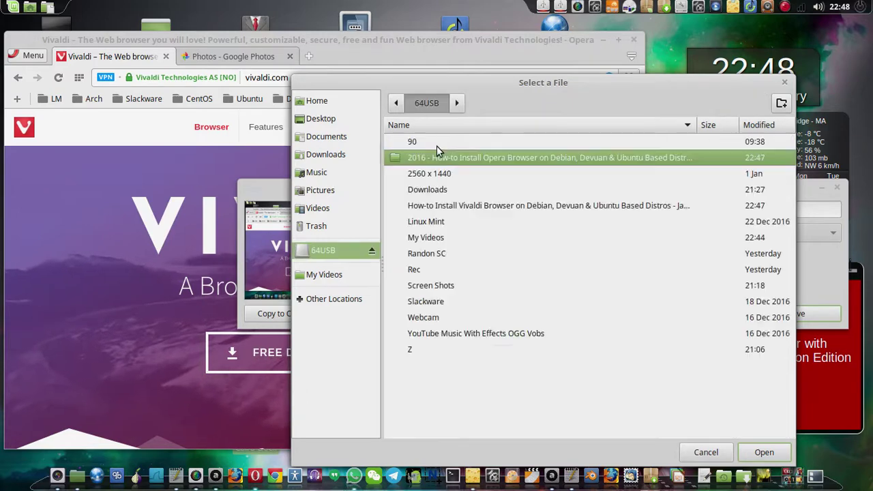
double_click(484, 208)
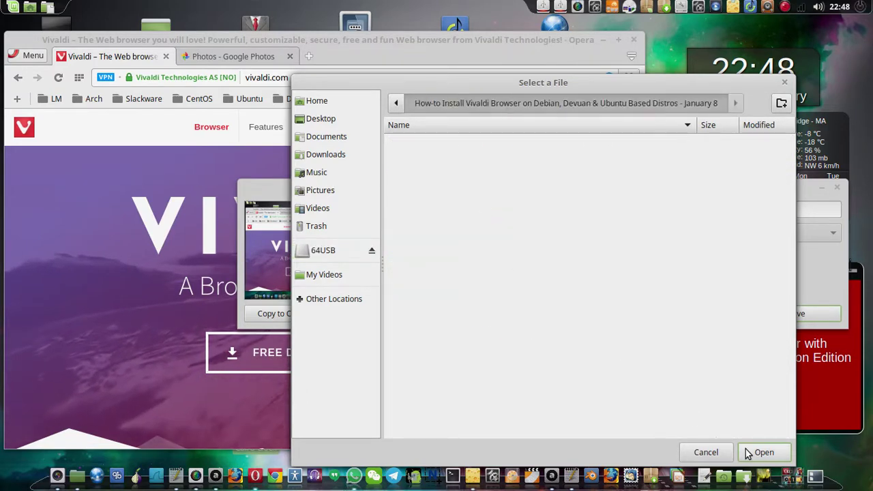
click(748, 453)
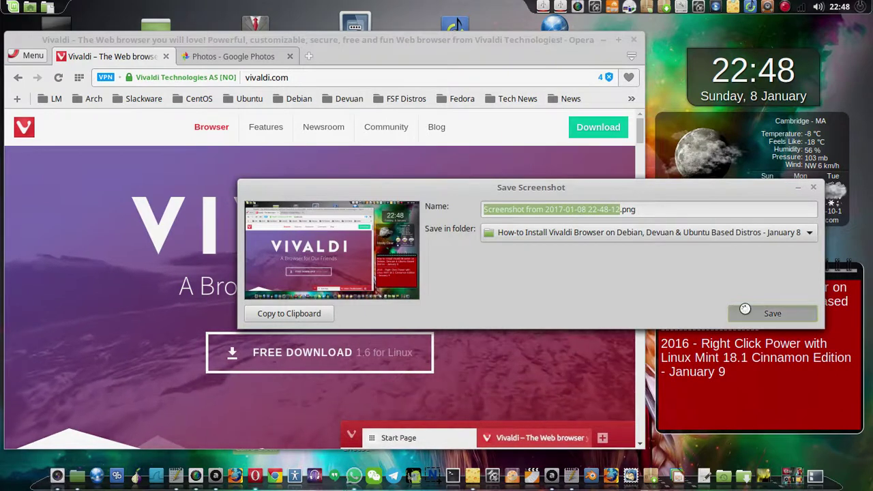
click(745, 309)
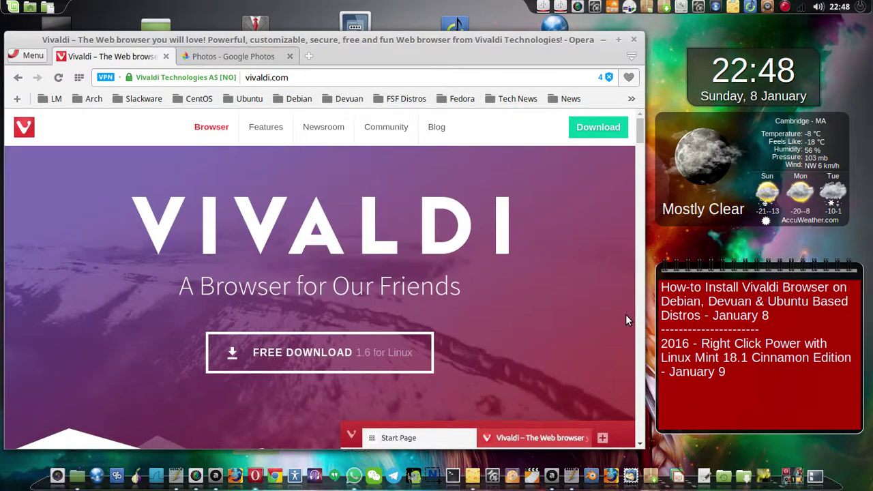
Capture the whole screen showing the "It's your web. Surf it the way you want" section and save the screenshot in the Vivaldi folder
scroll(626, 315, down, 3)
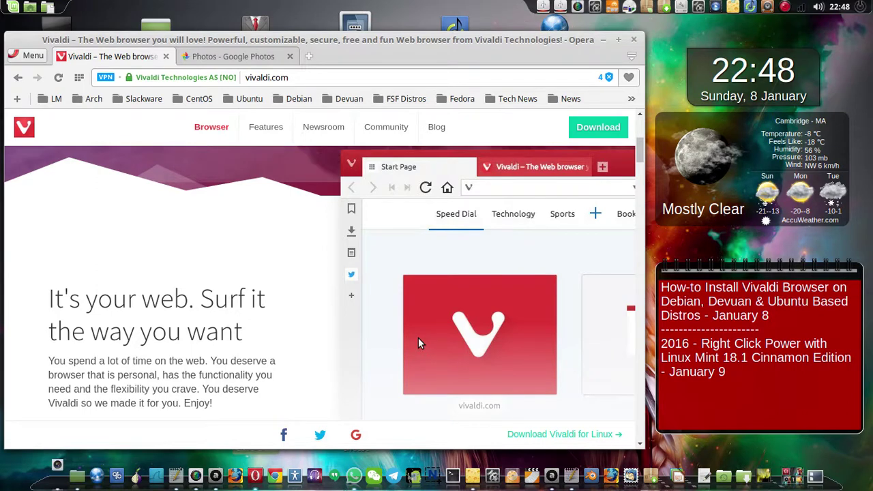
click(480, 349)
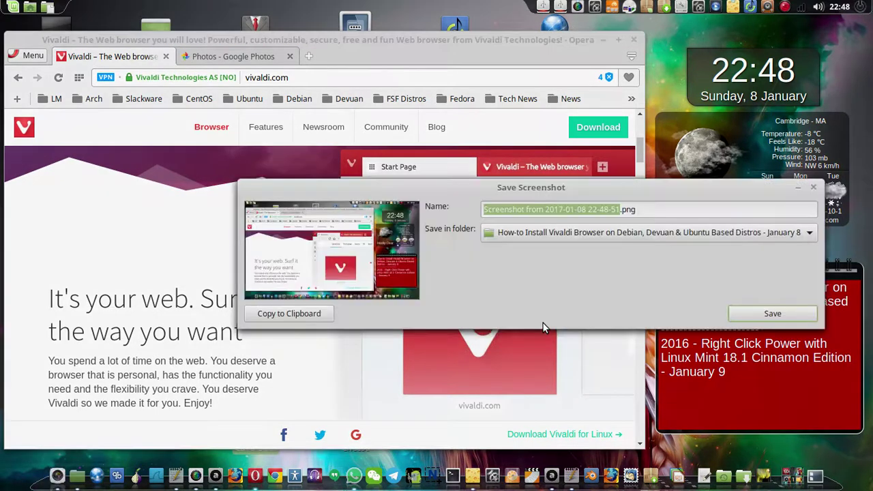
click(771, 314)
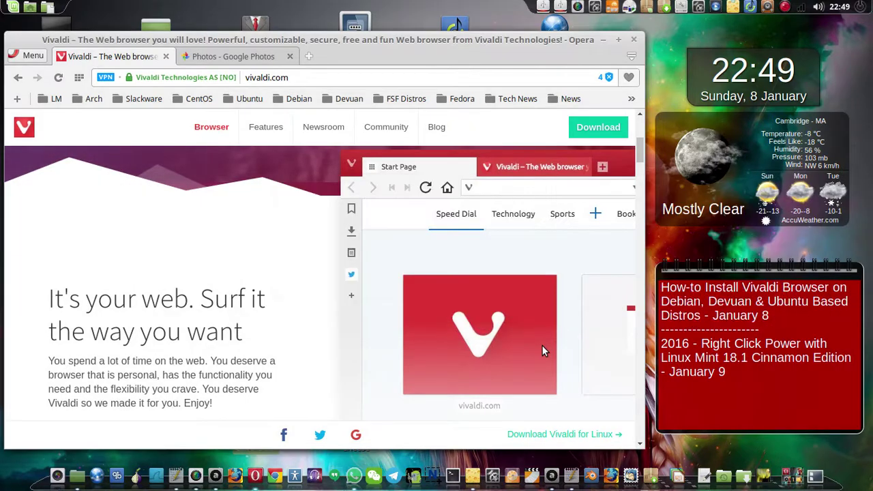
Capture the whole screen showing the "A million ways to customize everything" section and save the screenshot in the Vivaldi folder
scroll(542, 346, down, 5)
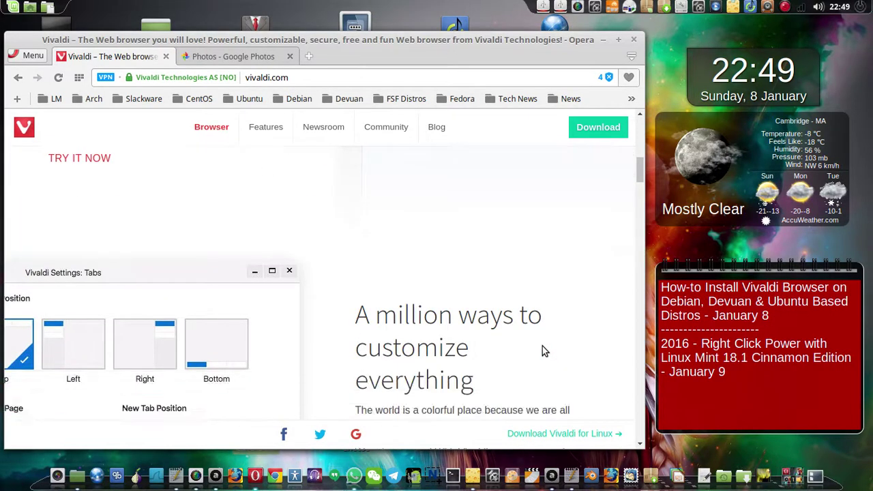
scroll(543, 345, down, 3)
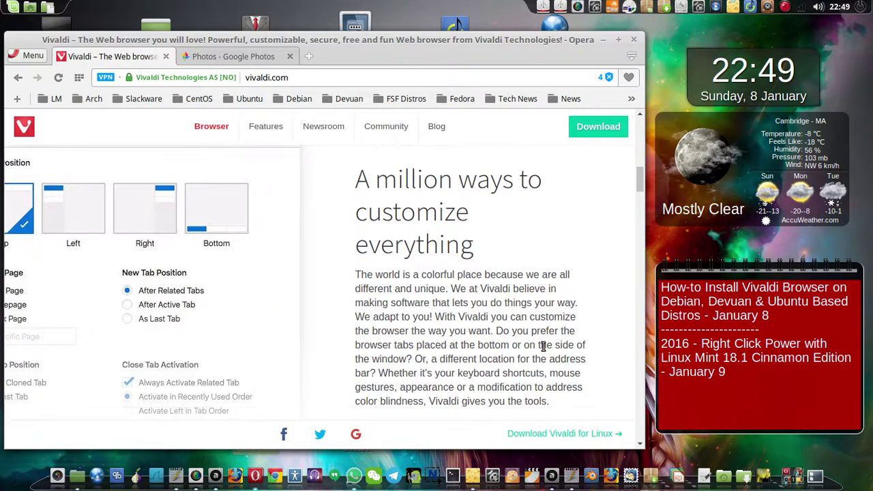
click(62, 475)
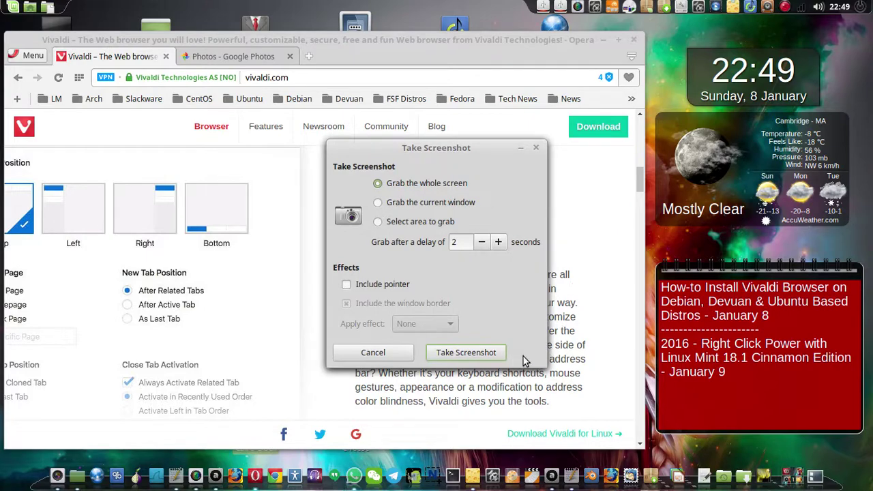
click(502, 355)
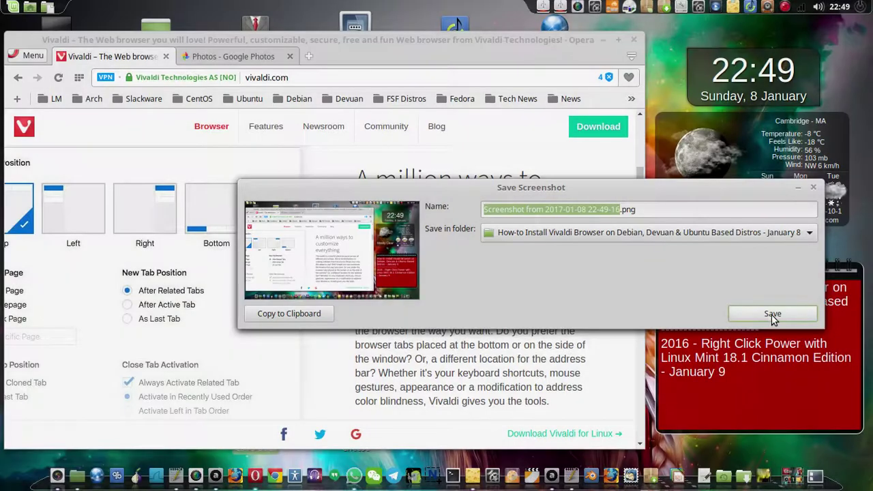
click(773, 315)
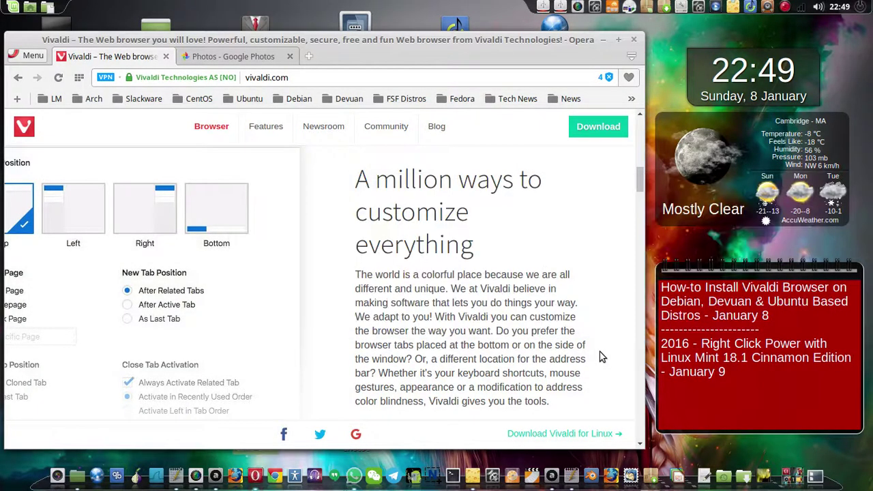
Capture the whole screen showing the "Write Notes" section with a 2-second delay and save the screenshot in the Vivaldi folder
scroll(602, 357, down, 10)
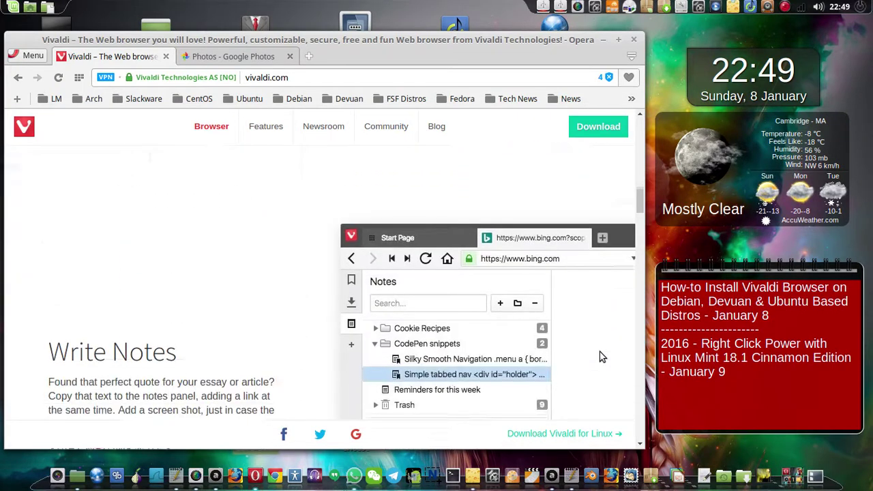
scroll(602, 357, down, 2)
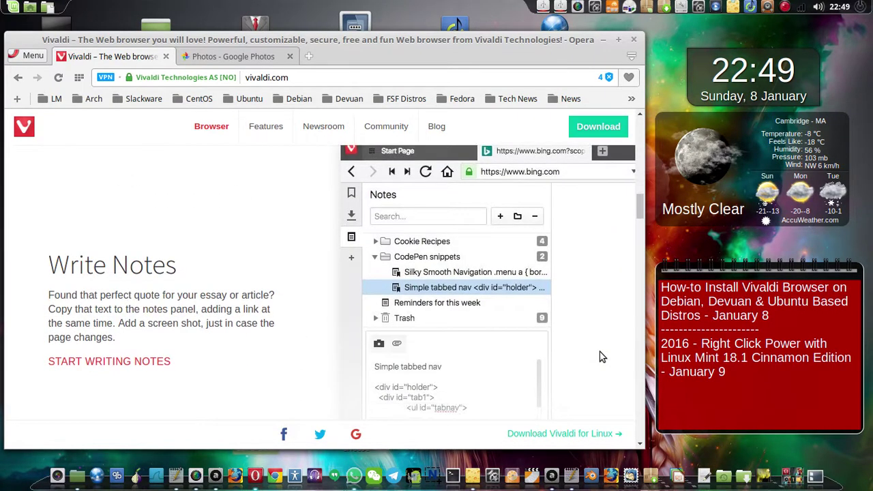
scroll(601, 357, up, 1)
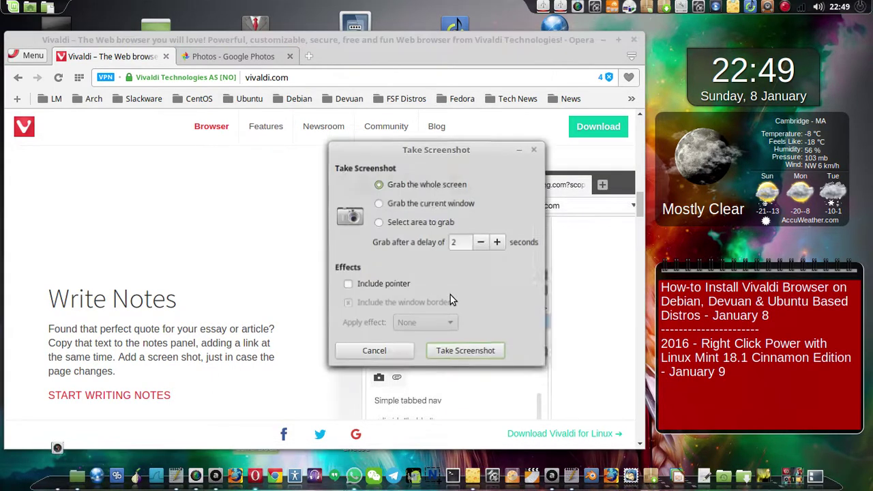
click(477, 353)
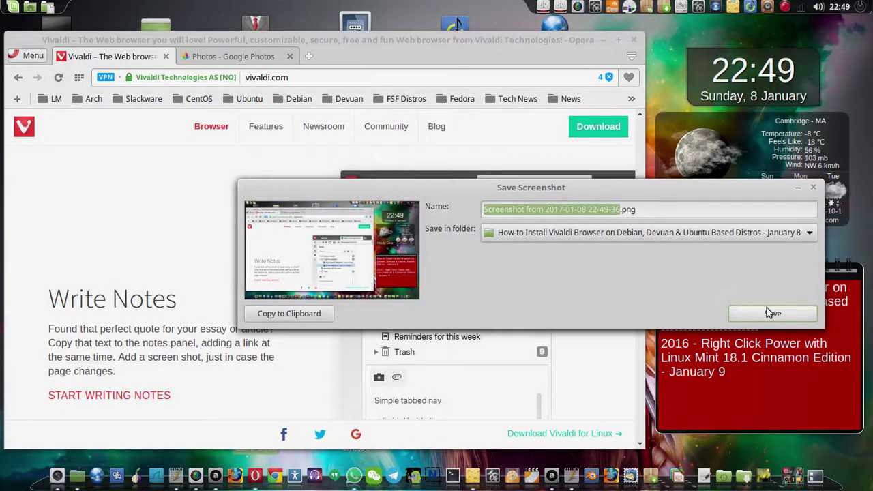
click(770, 312)
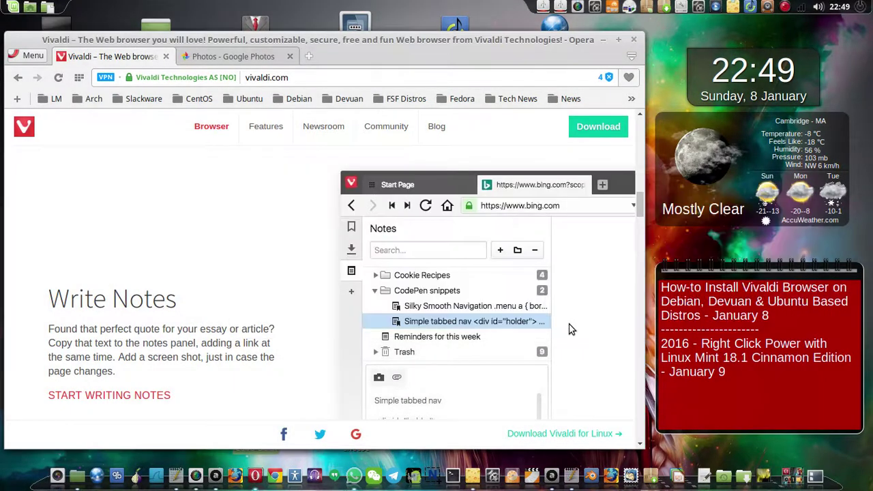
Capture the whole screen showing the "Tab Stacking and Tab Tiling" section and save the screenshot in the Vivaldi folder
scroll(570, 328, down, 2)
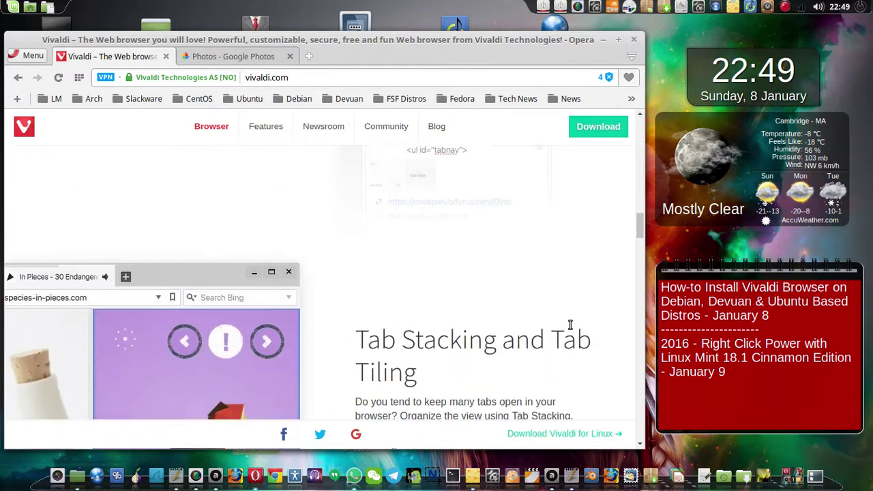
scroll(570, 329, down, 2)
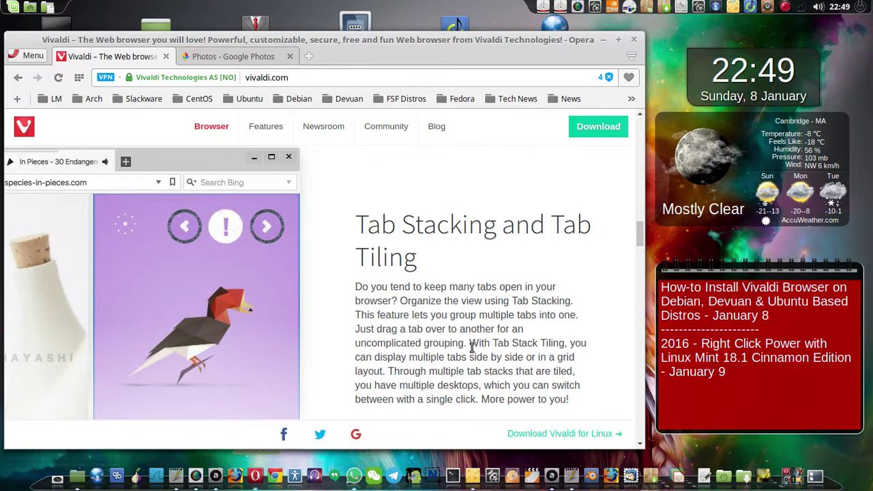
key(Print)
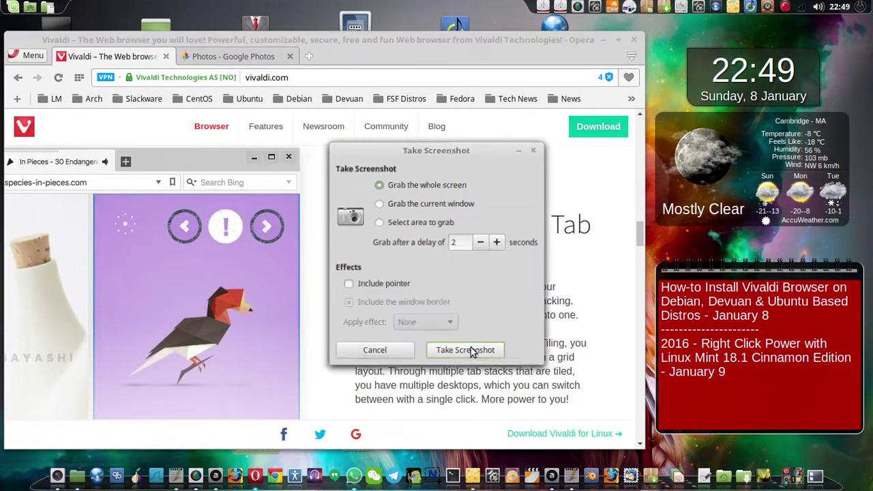
click(490, 353)
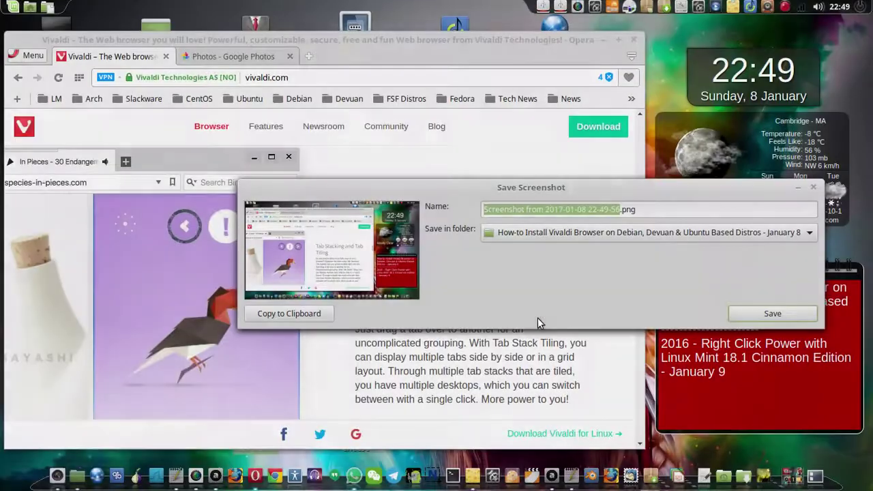
click(737, 313)
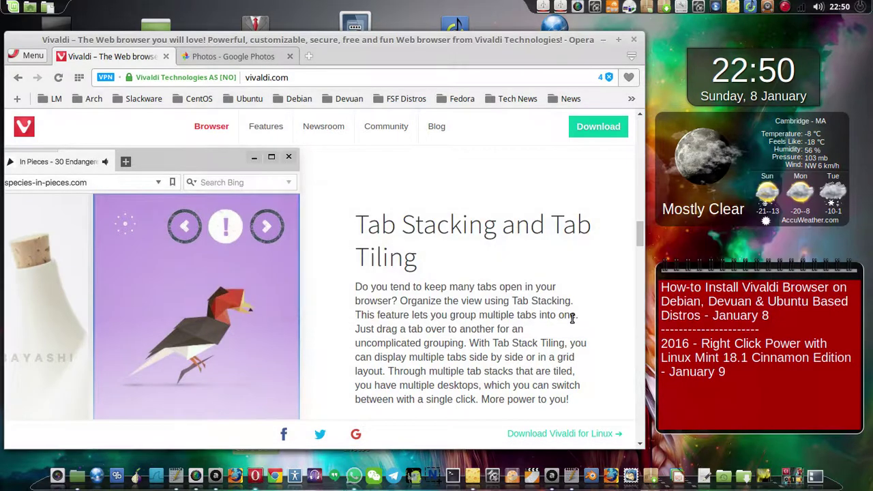
Capture the whole screen showing the "Choose your style with Themes" section and save the screenshot in the Vivaldi folder
scroll(572, 318, down, 3)
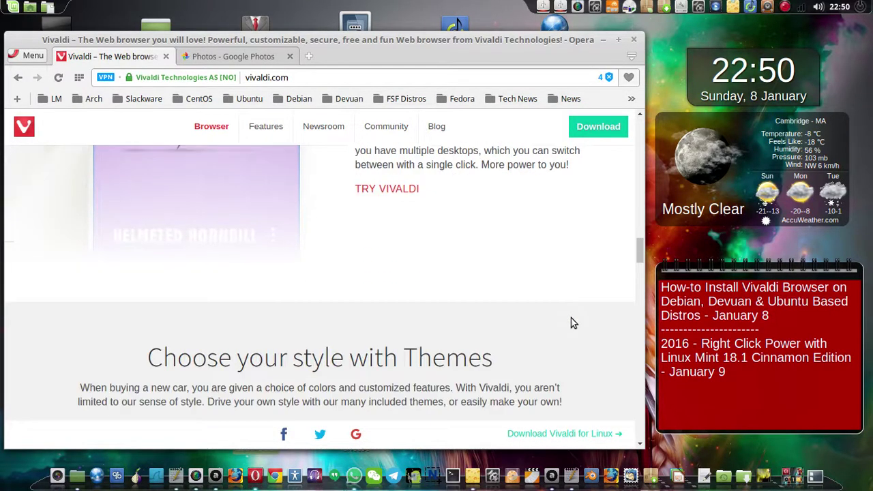
scroll(571, 318, down, 3)
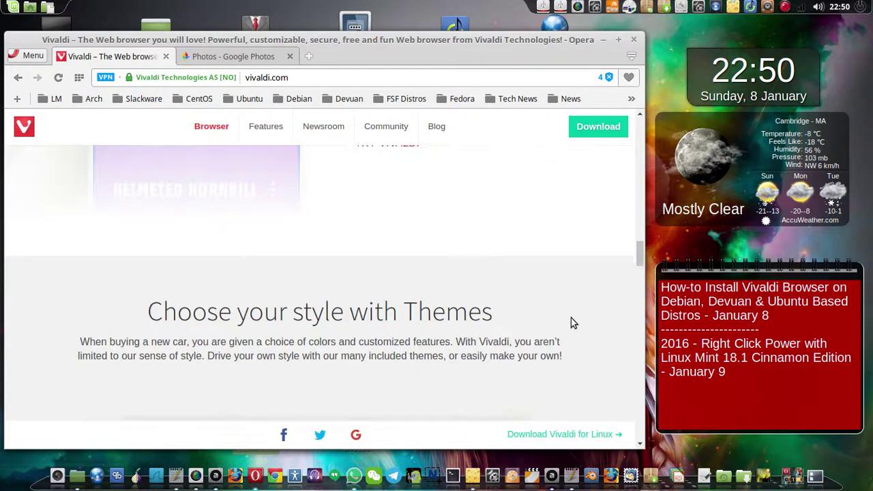
scroll(571, 318, up, 1)
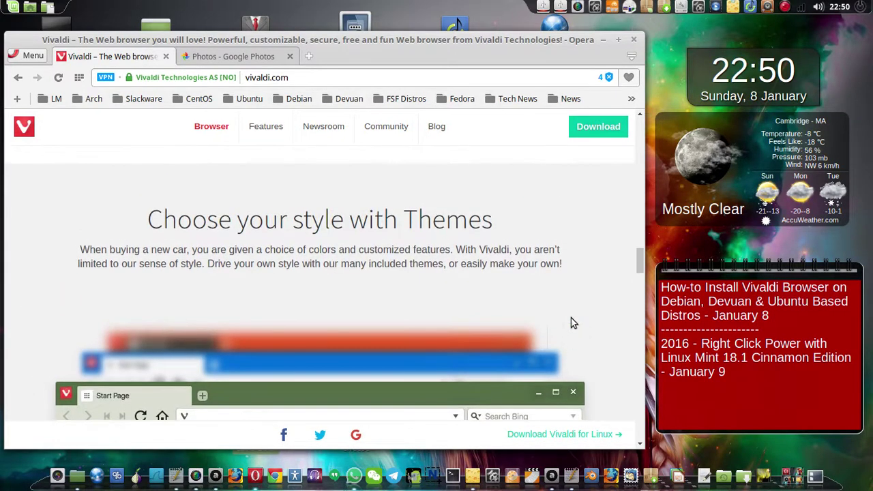
scroll(571, 318, down, 1)
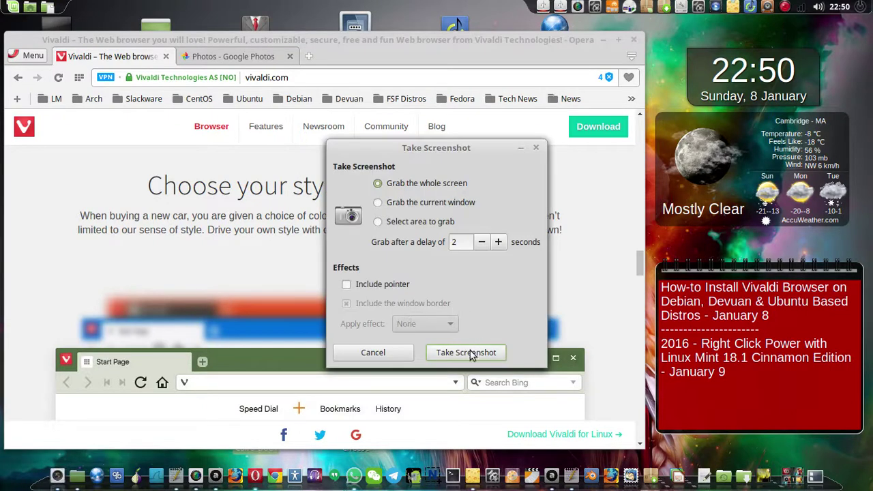
click(468, 353)
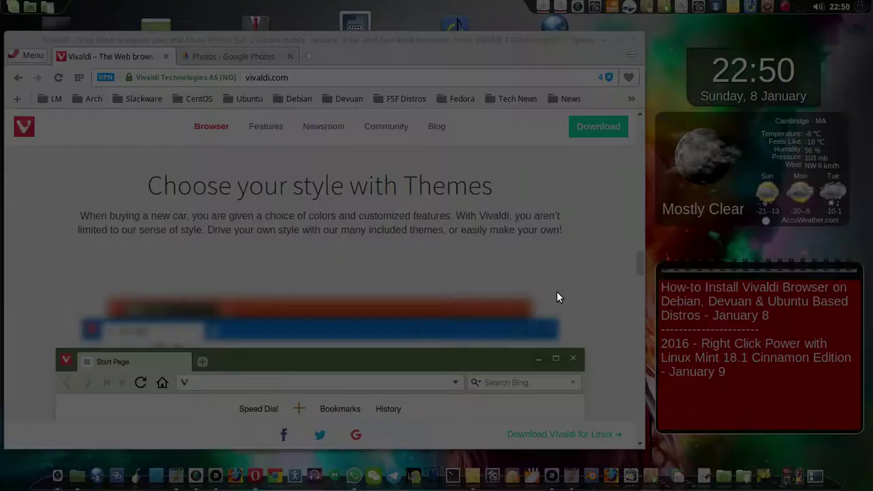
key(Return)
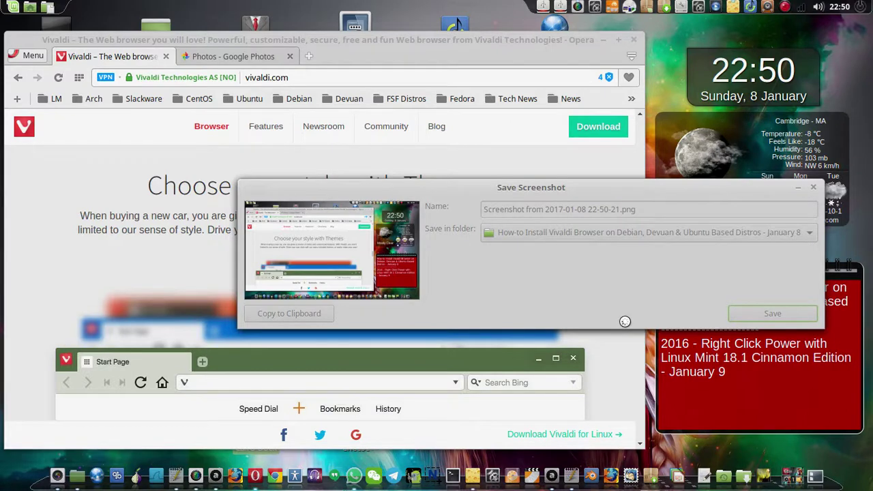
Capture the whole screen showing the browser demo above the "Quick Commands" heading and save the screenshot in the Vivaldi folder
scroll(626, 327, down, 3)
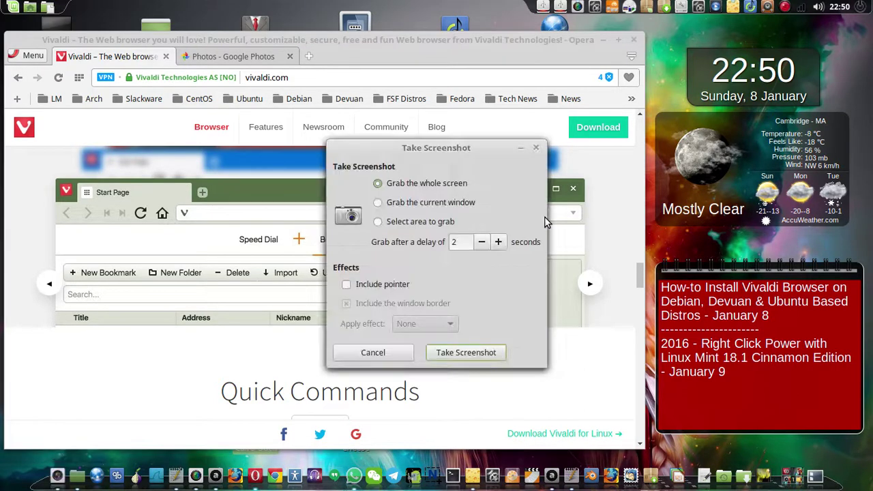
key(Return)
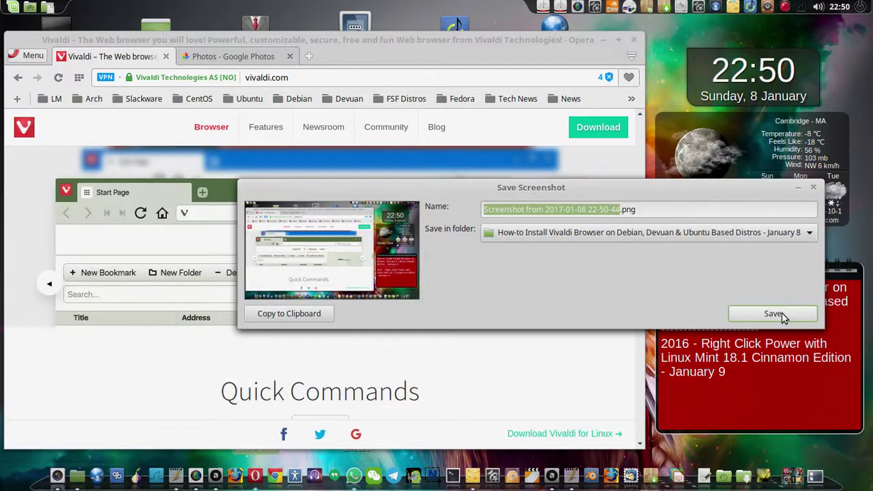
click(784, 316)
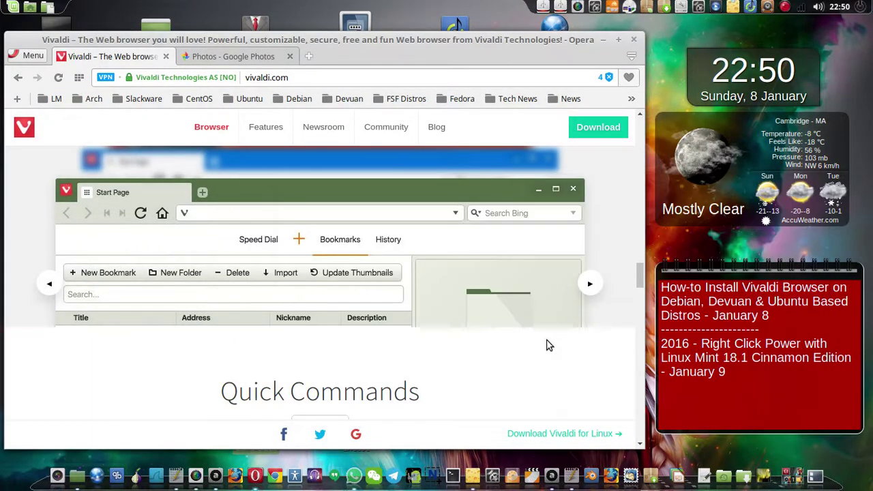
Capture the whole screen showing the Quick Commands description and its F2 demo, and save the screenshot in the Vivaldi folder
scroll(549, 346, down, 5)
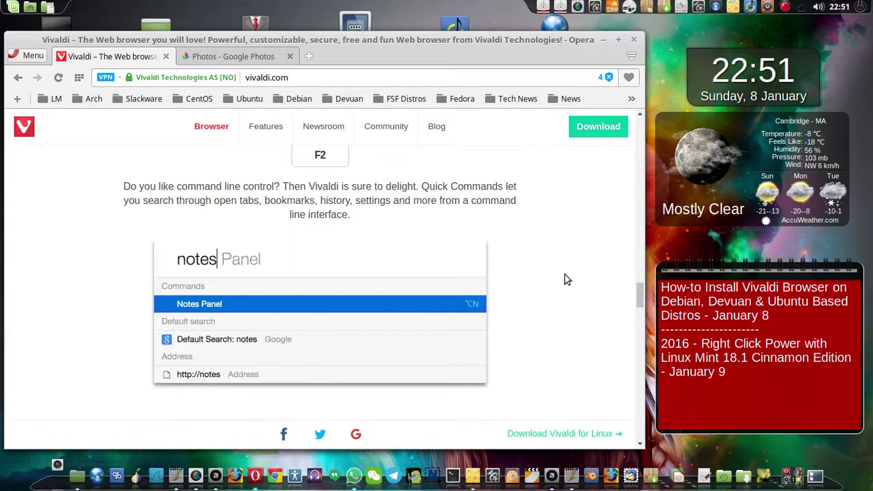
key(Print)
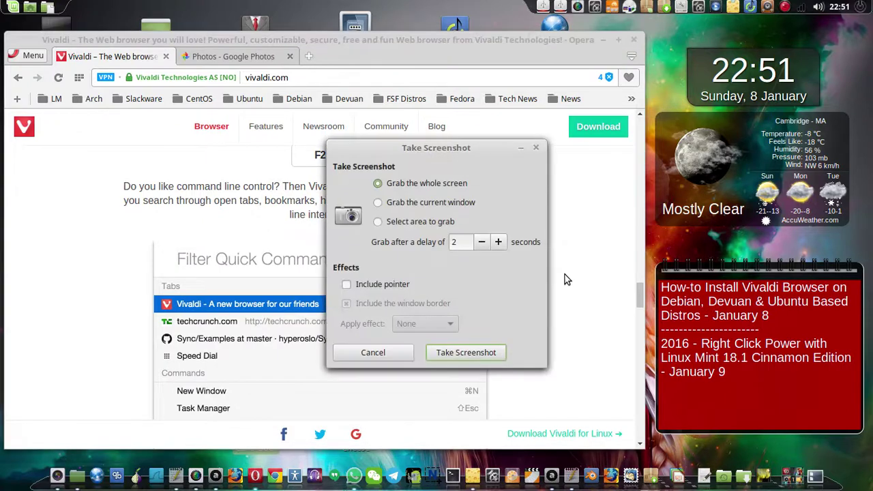
click(490, 352)
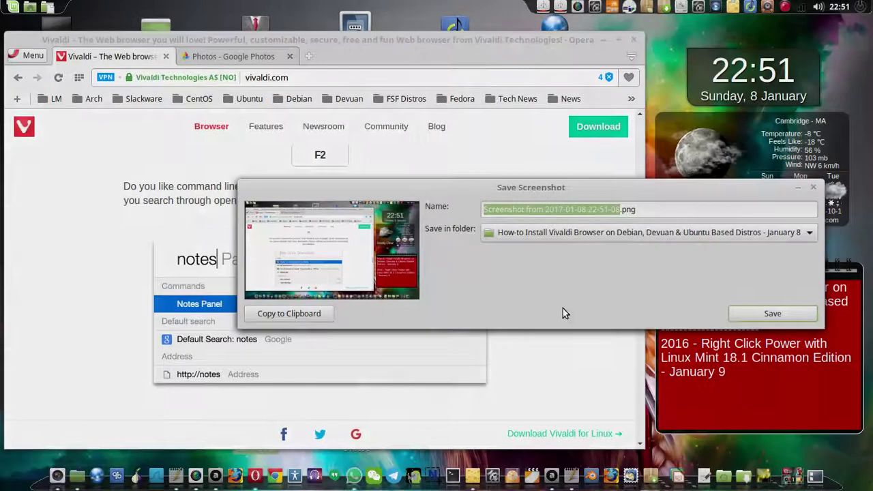
click(735, 313)
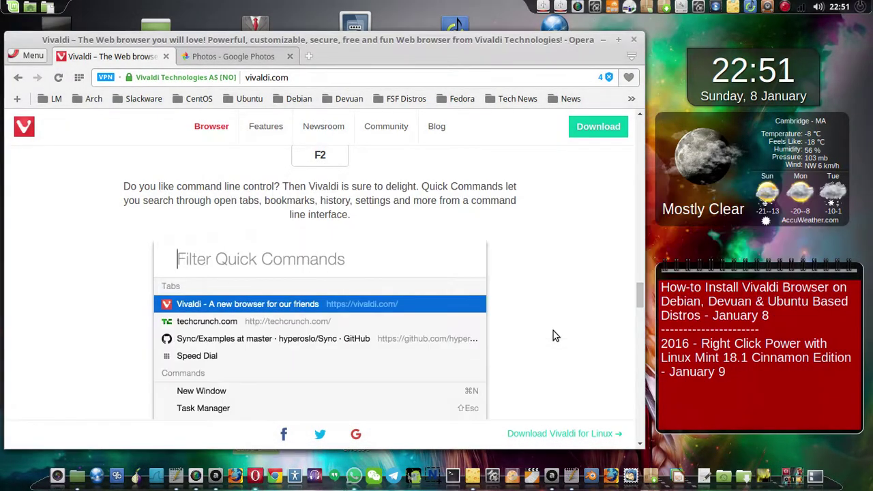
Capture the whole screen showing the "Vivaldi Browser - Not for everybody, just you" video and save the screenshot in the Vivaldi folder
scroll(553, 331, down, 5)
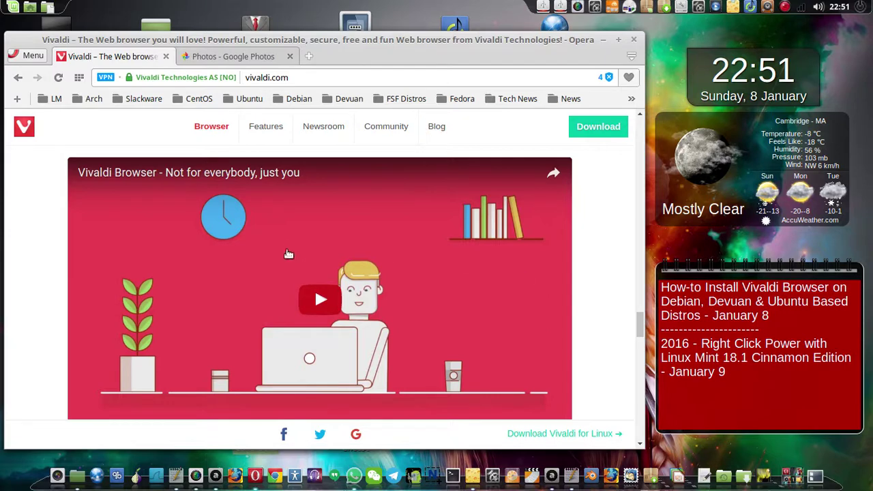
click(57, 476)
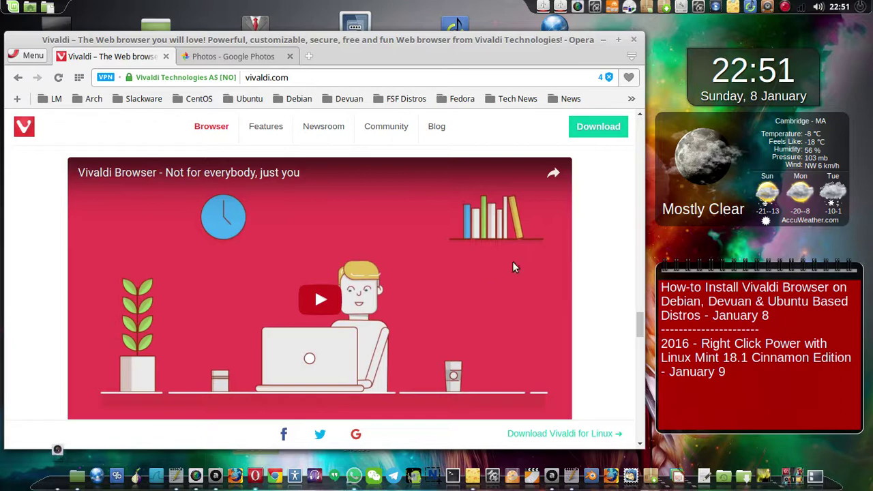
click(482, 353)
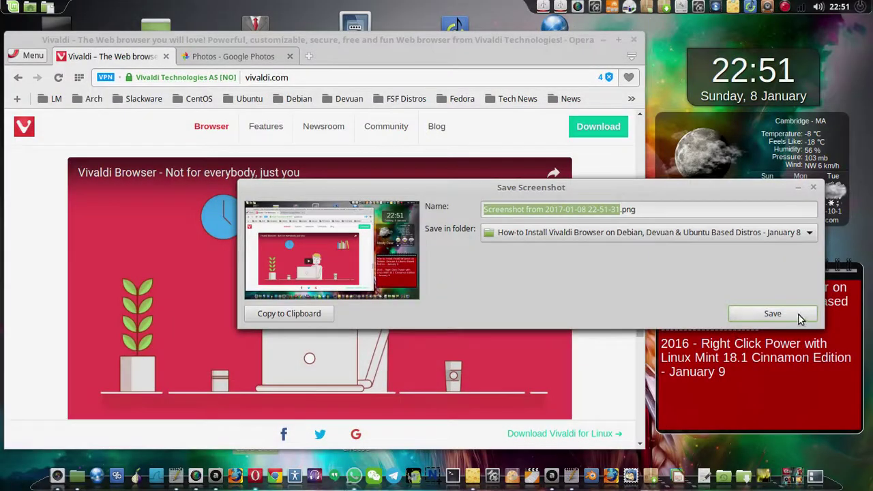
click(801, 318)
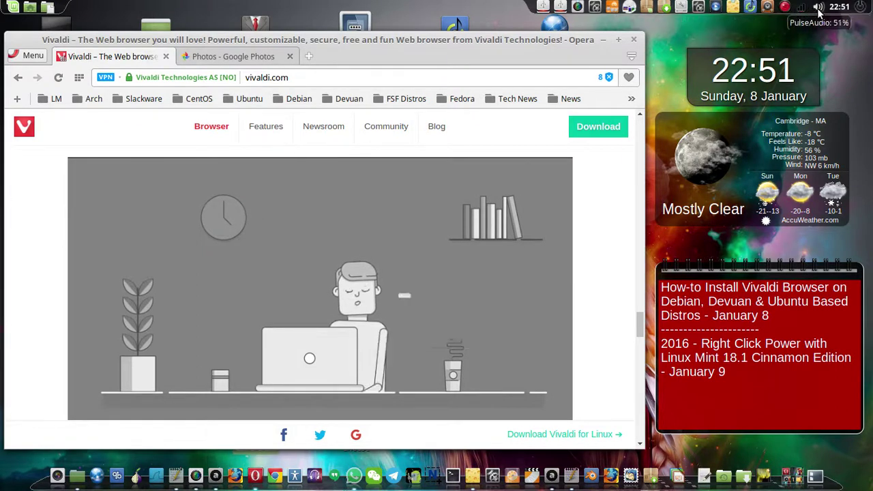
Stop the background music in Audacious and return to Opera to watch the Vivaldi promo video
scroll(820, 10, down, 7)
scroll(819, 10, down, 1)
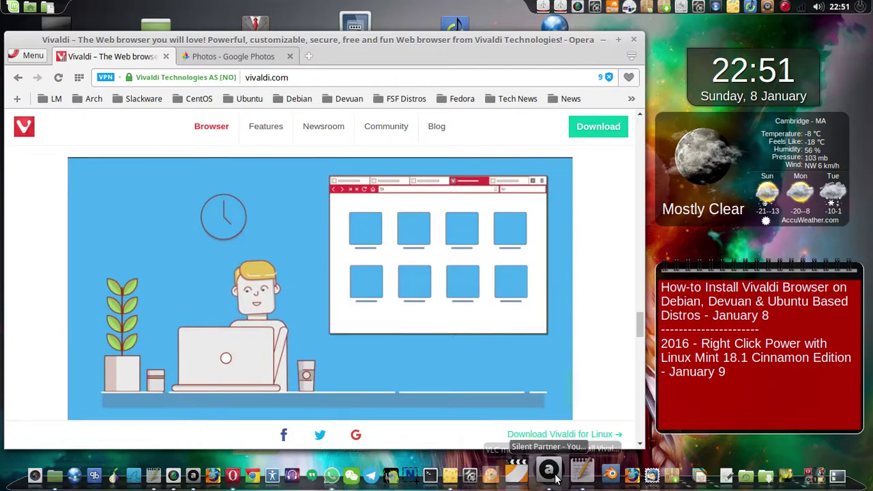
click(556, 473)
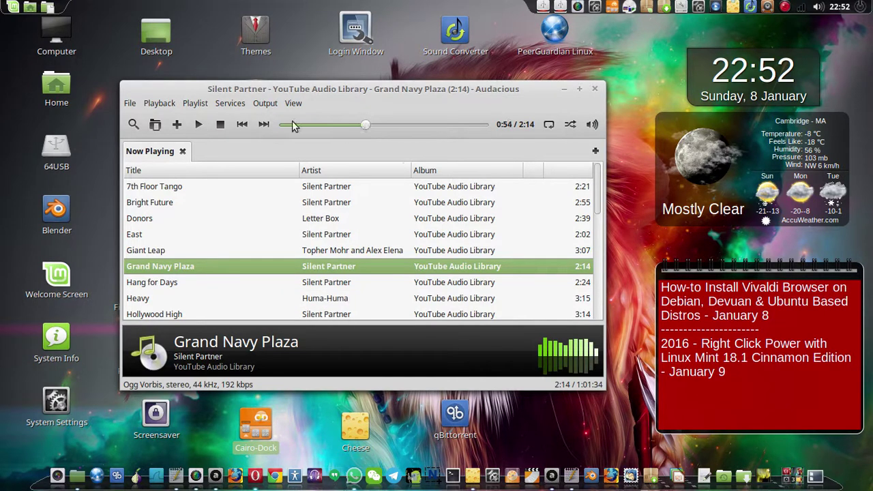
click(221, 125)
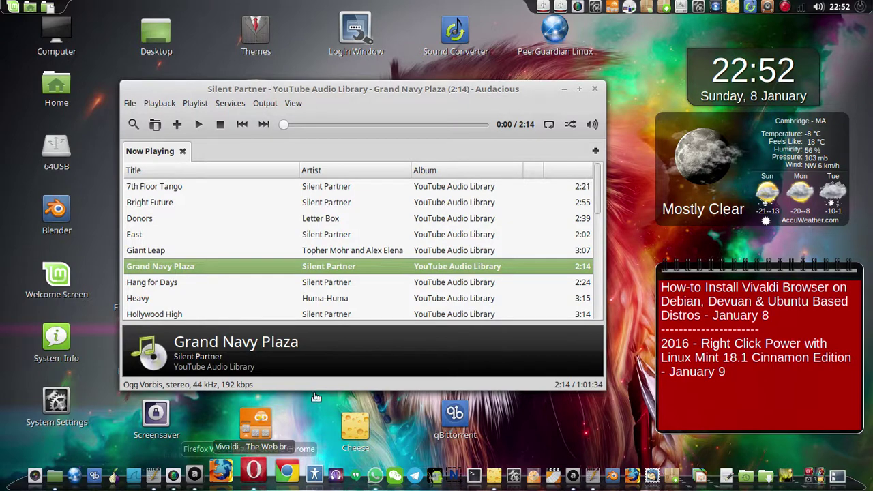
click(253, 471)
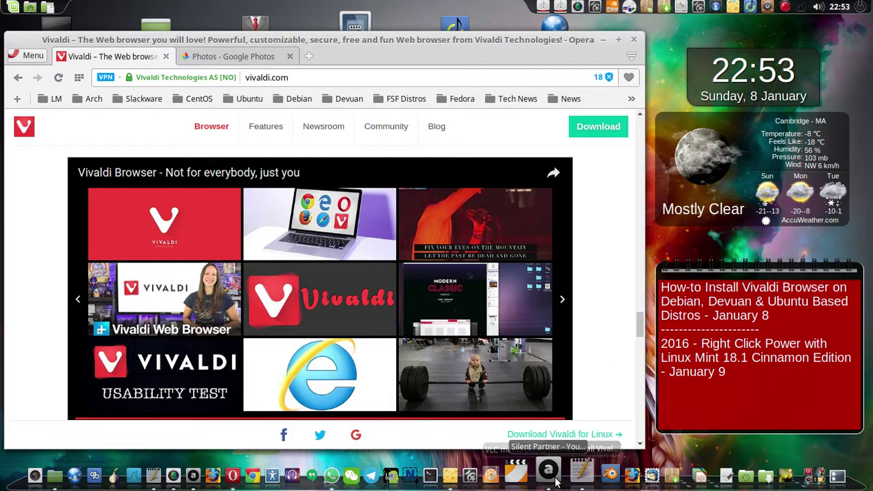
Resume playing "Grand Navy Plaza" in Audacious and return to the Vivaldi page in Opera, leaving the finished video uncaptured
click(556, 482)
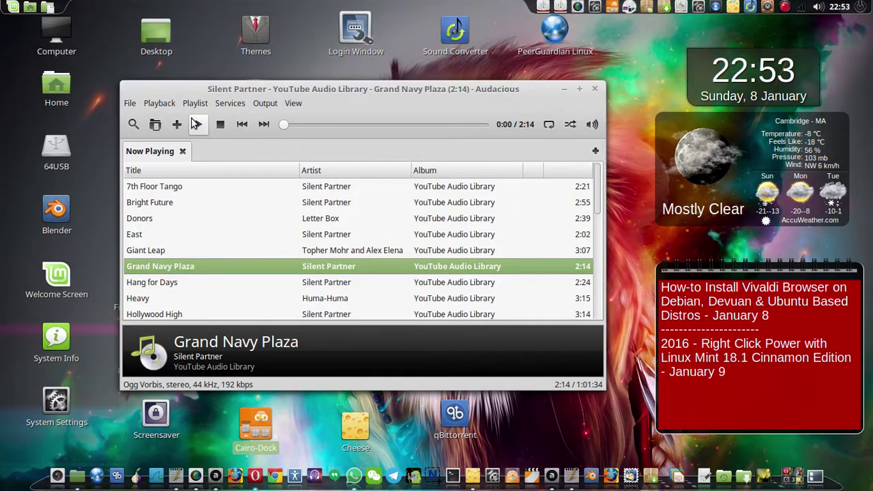
click(196, 123)
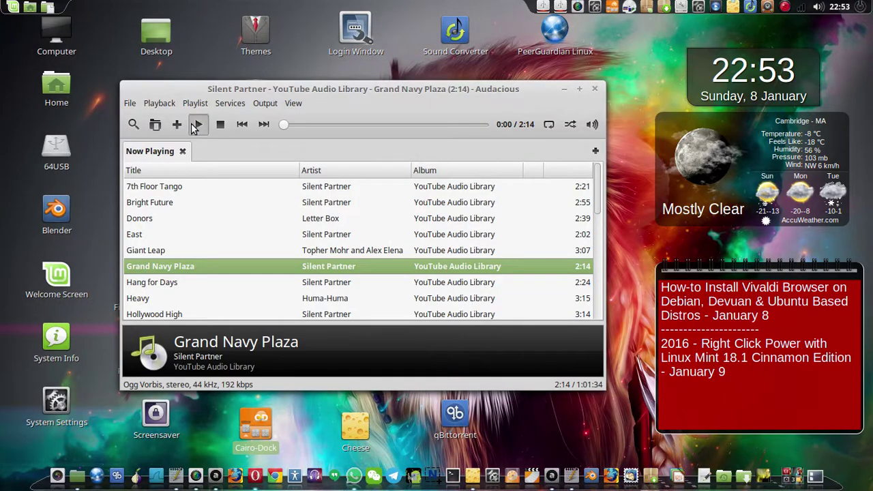
click(253, 472)
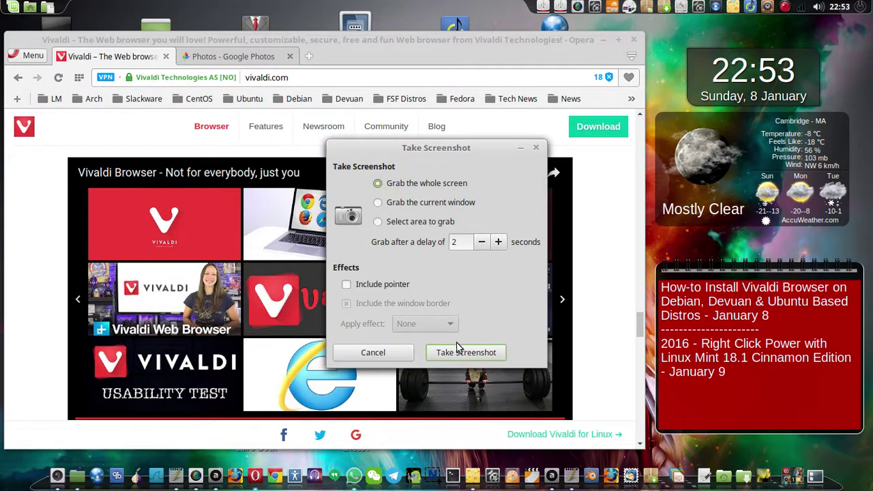
key(Escape)
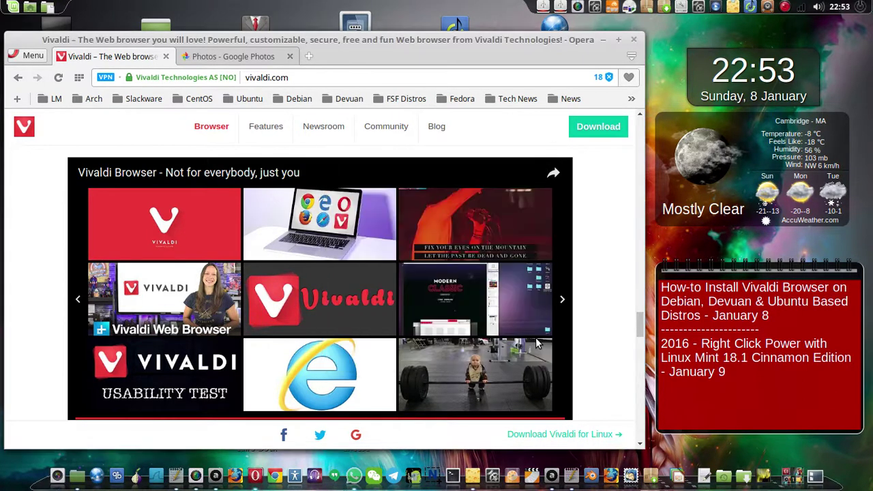
Capture the whole screen showing the "Vivaldi is the web built with the web" section and save the screenshot in the Vivaldi folder
scroll(536, 343, down, 5)
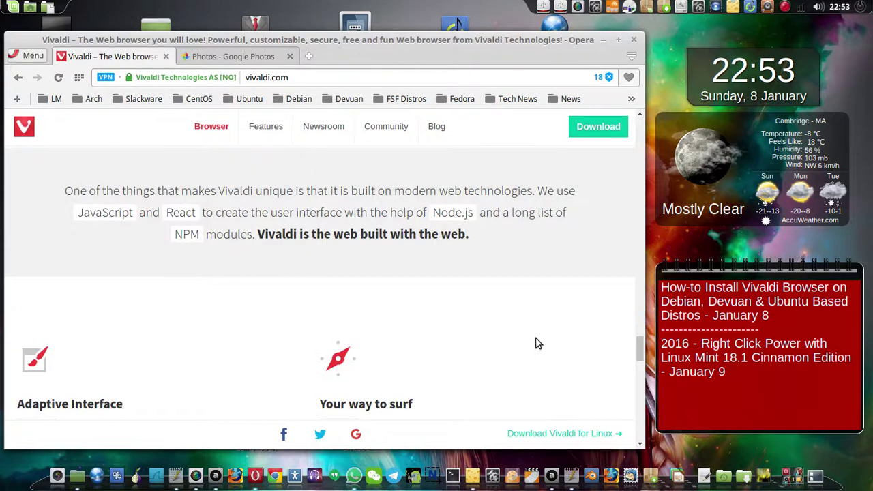
scroll(536, 343, down, 1)
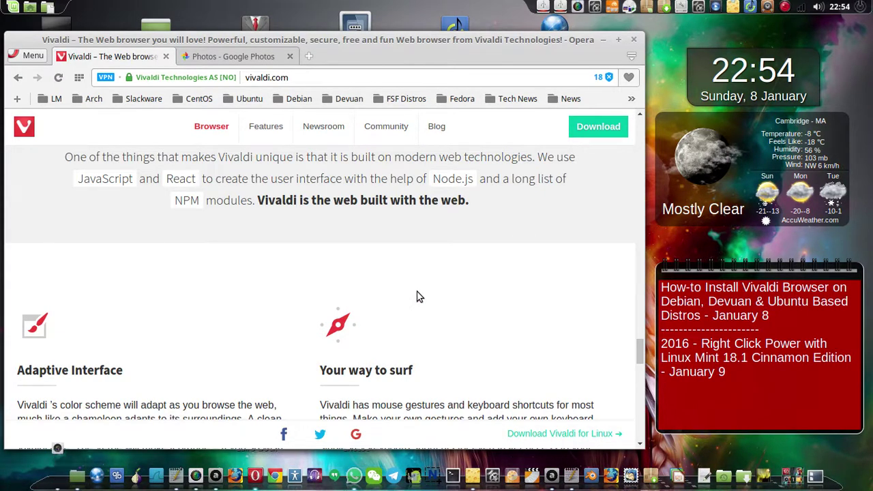
click(473, 352)
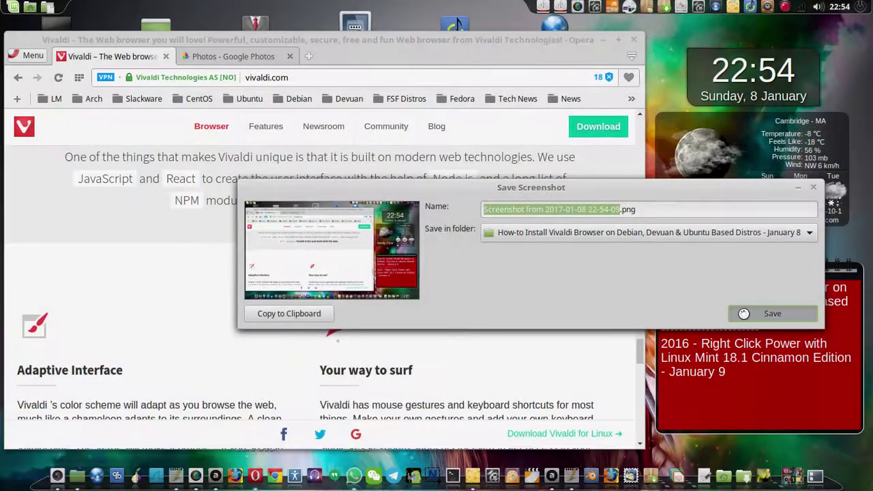
click(744, 313)
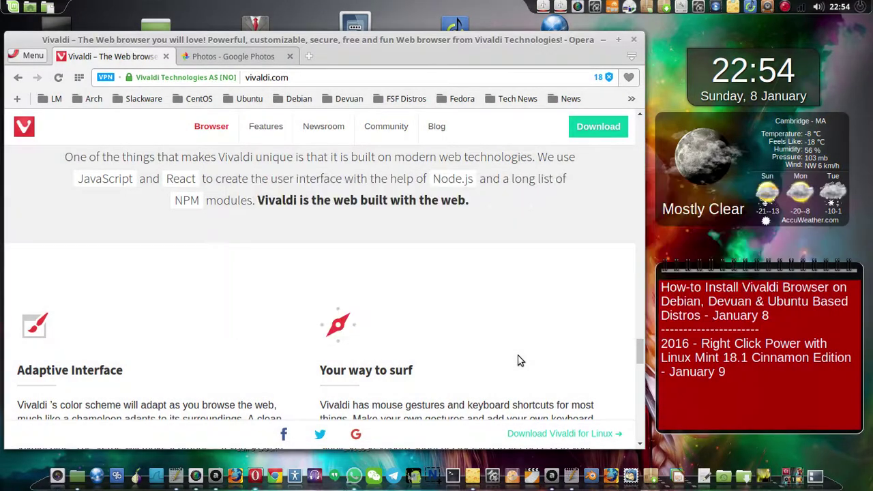
Capture the whole screen showing the "Adaptive Interface" and "Your way to surf" descriptions and save the screenshot in the Vivaldi folder
scroll(518, 361, down, 3)
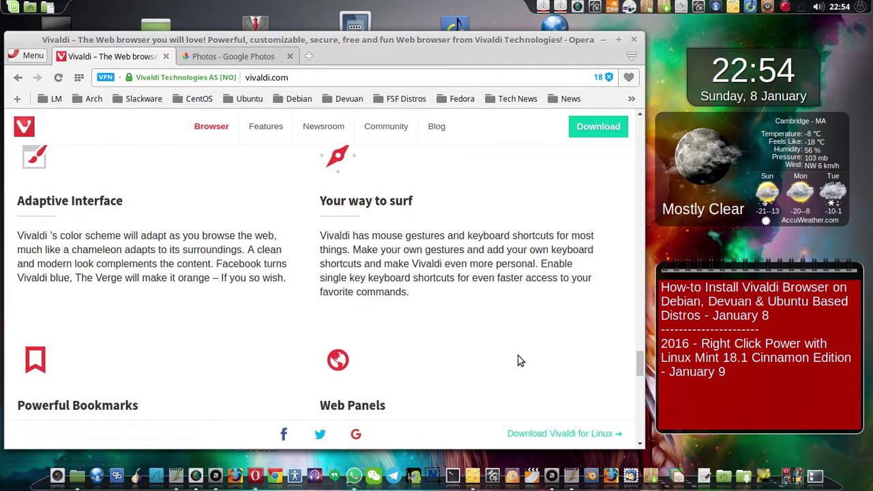
click(57, 475)
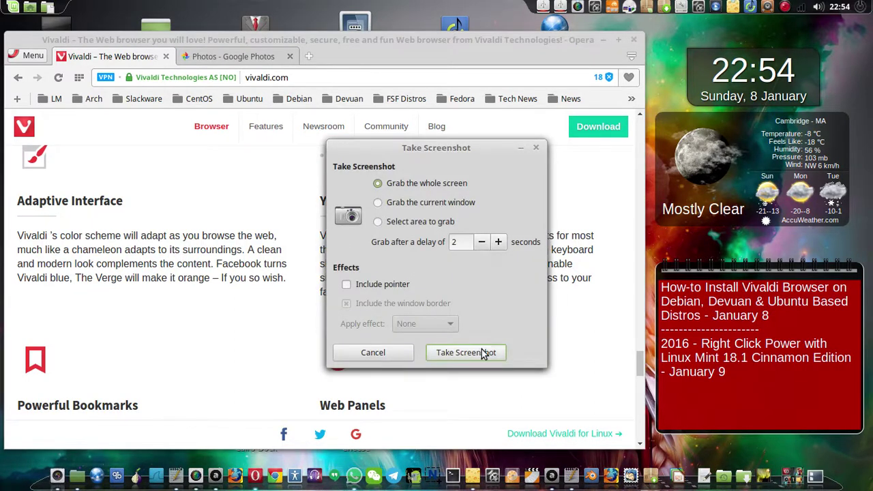
click(481, 351)
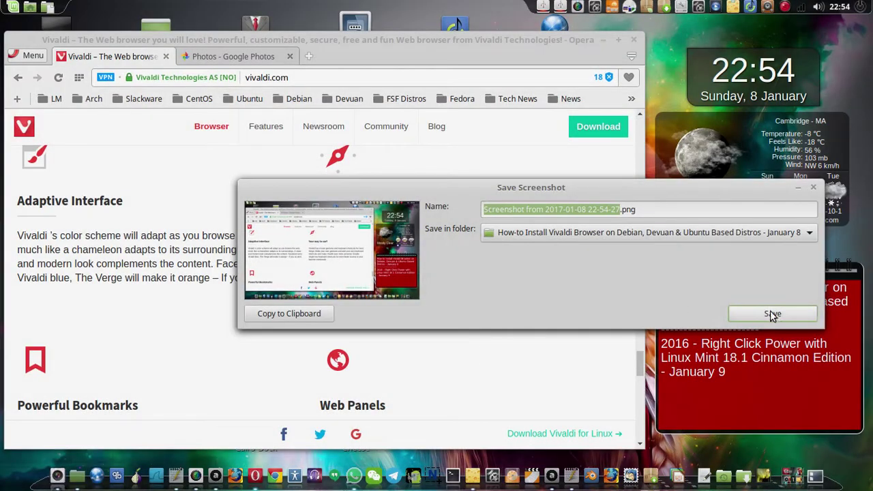
click(772, 313)
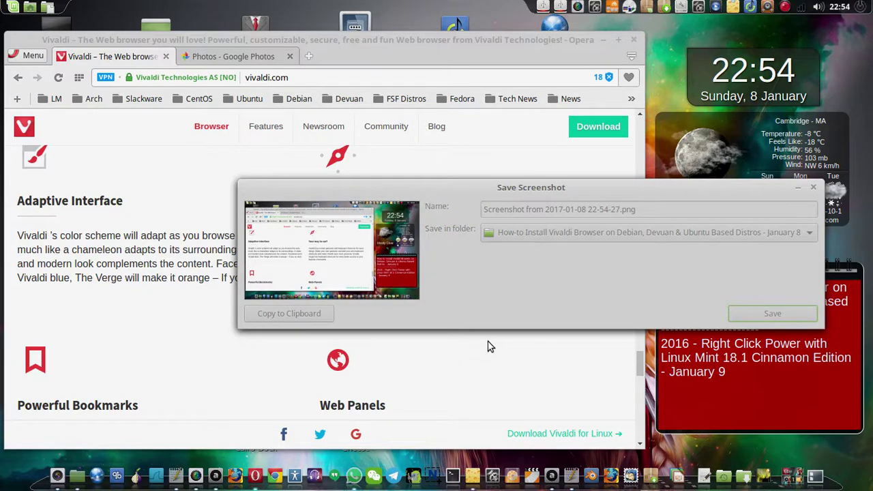
Capture the whole screen showing the "Powerful Bookmarks" and "Web Panels" descriptions and save the screenshot in the Vivaldi folder
scroll(488, 347, down, 3)
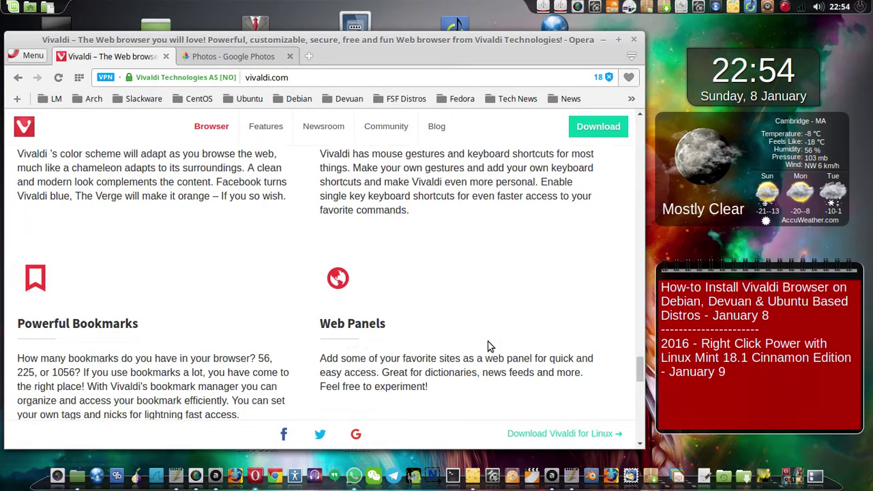
scroll(487, 346, down, 1)
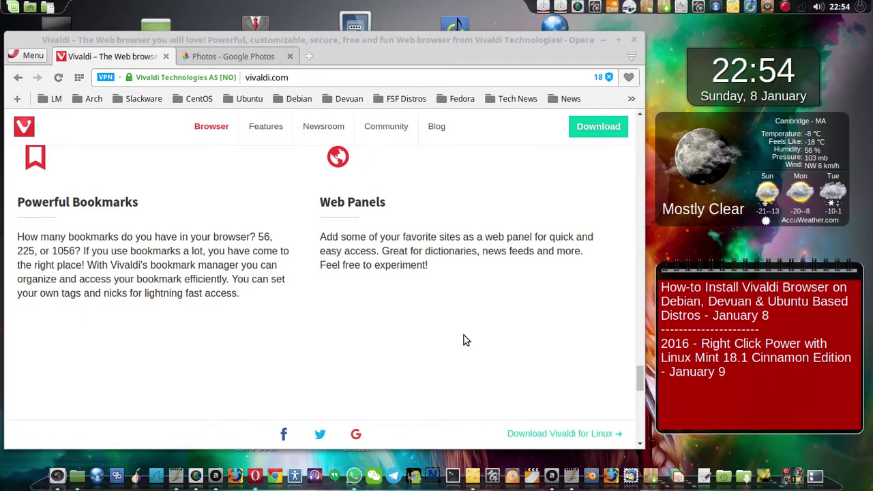
click(493, 352)
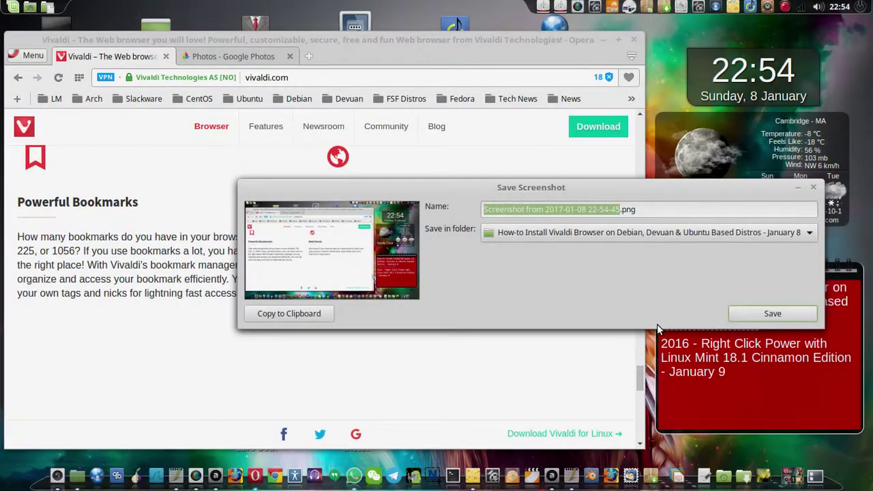
click(737, 314)
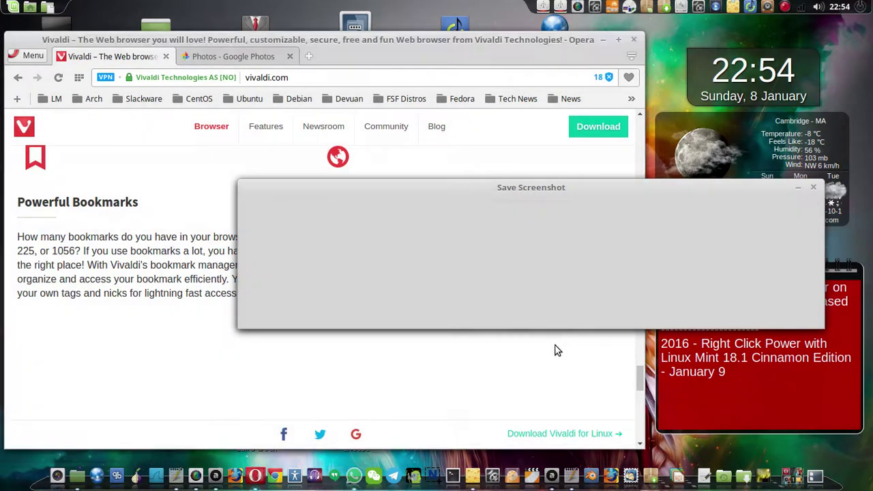
Capture the whole screen showing the press quotes from TechCrunch, TNW and WIRED, and save the screenshot in the Vivaldi folder
scroll(556, 350, down, 5)
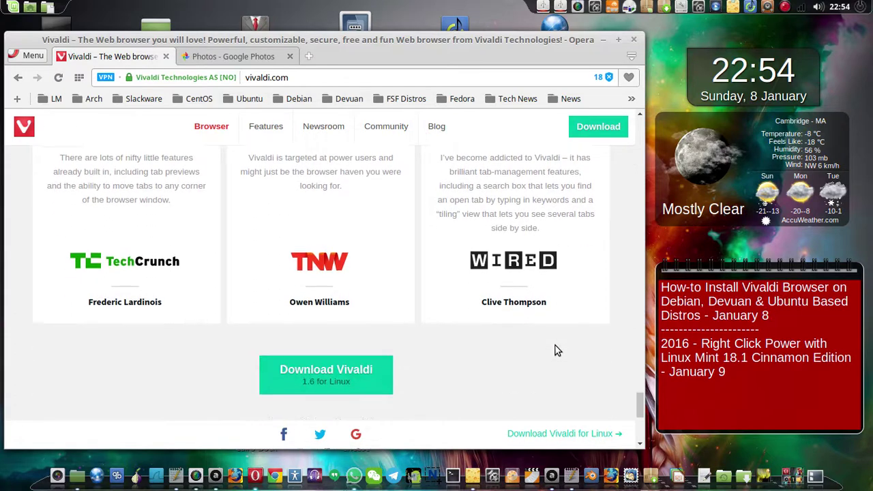
scroll(557, 350, up, 1)
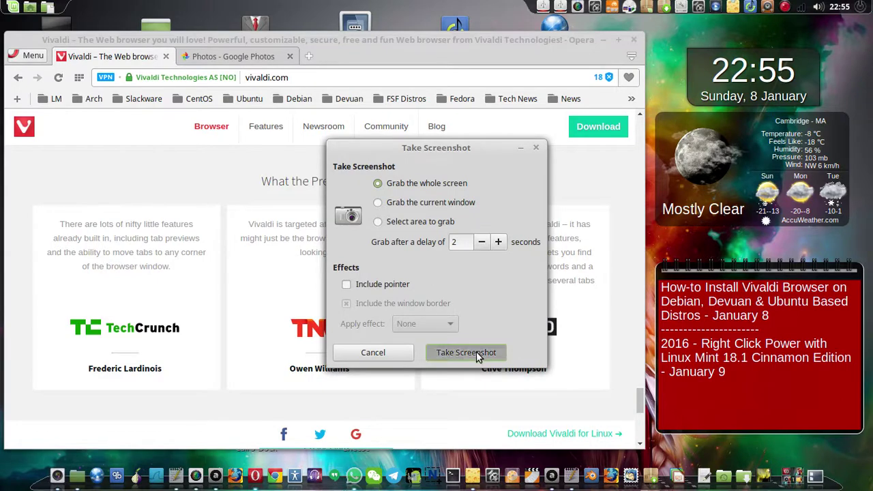
click(478, 355)
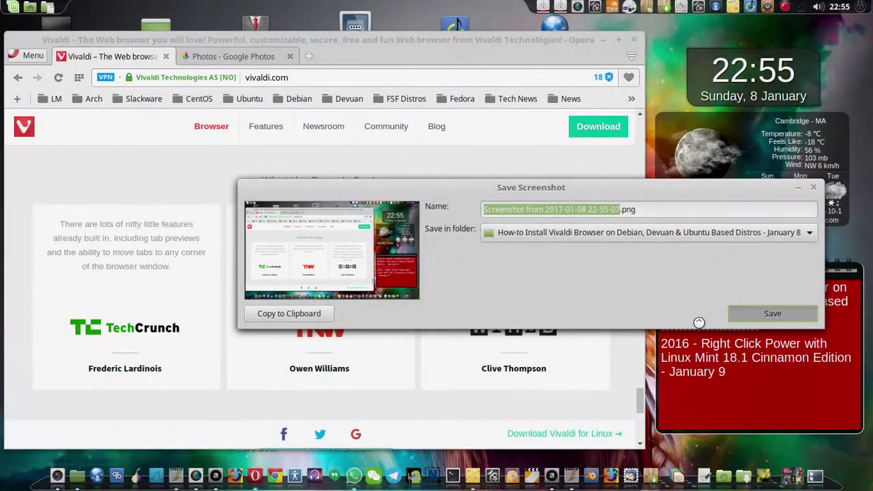
key(Return)
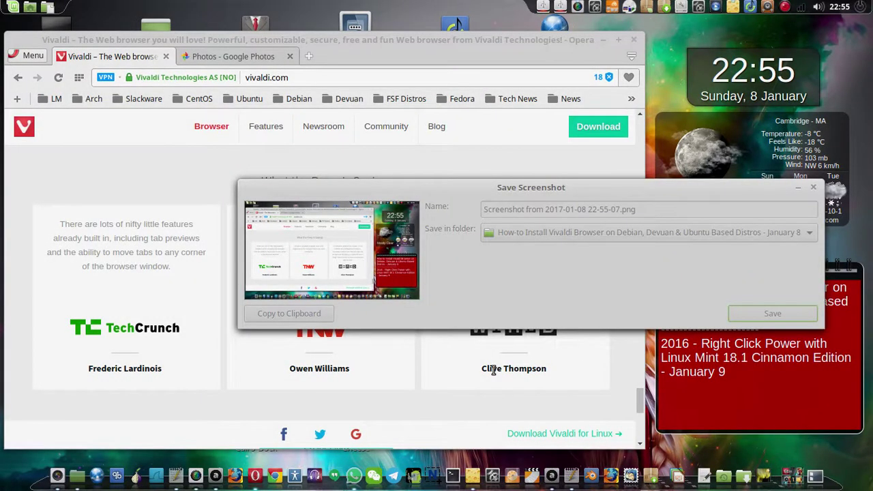
Capture the whole screen showing the "Download Vivaldi 1.6 for Linux" button and newsletter section, and save the screenshot in the Vivaldi folder
scroll(493, 369, down, 3)
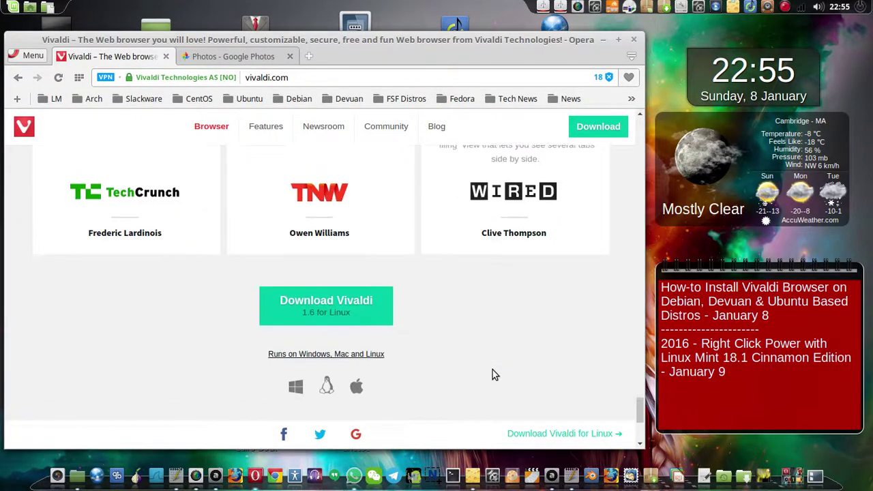
scroll(493, 370, down, 3)
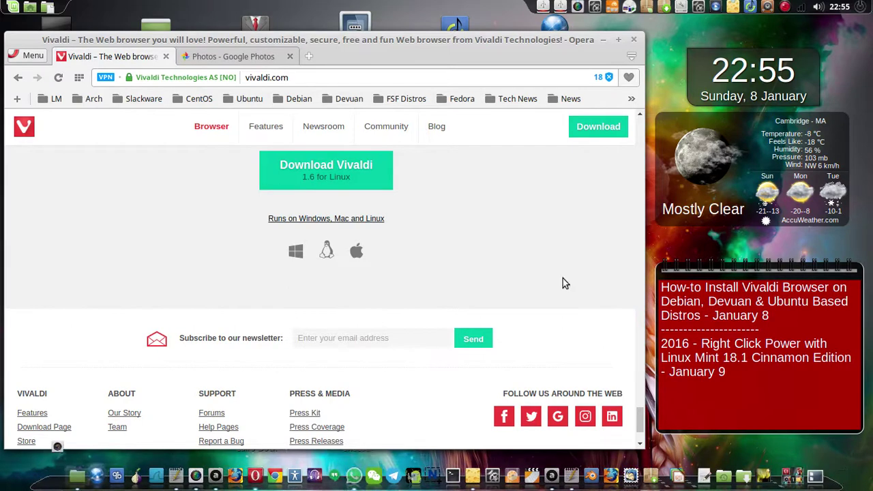
key(Print)
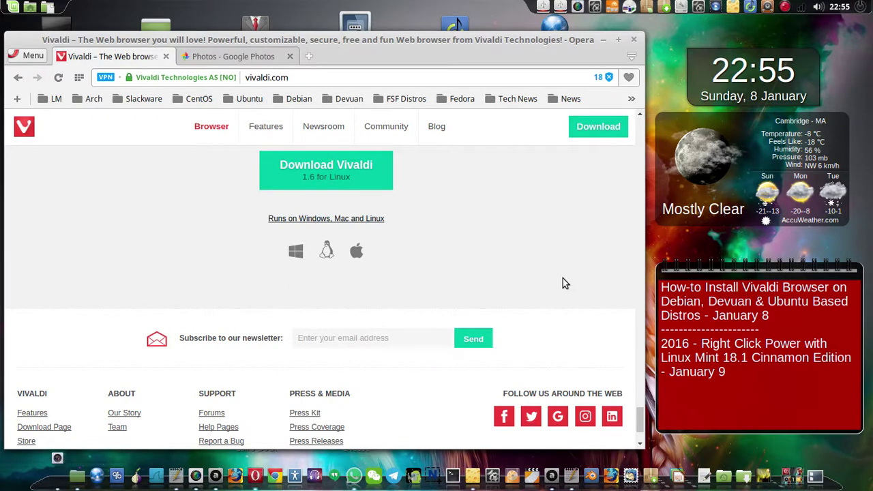
click(493, 354)
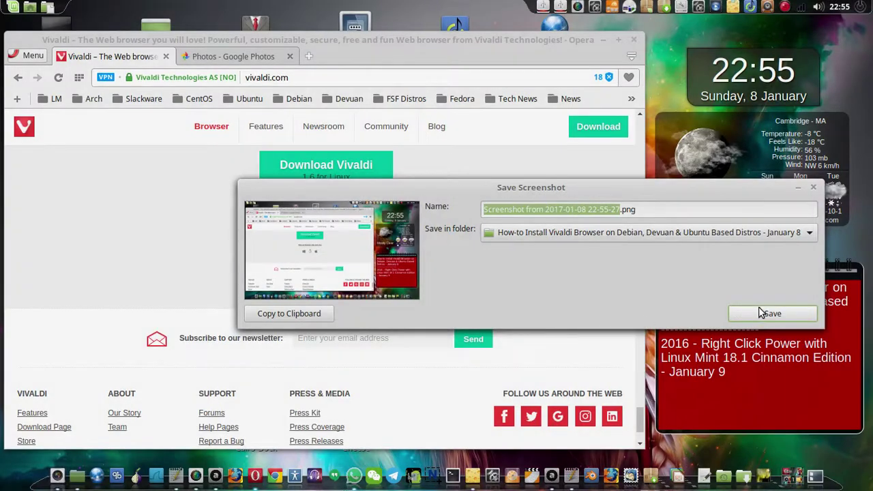
click(736, 313)
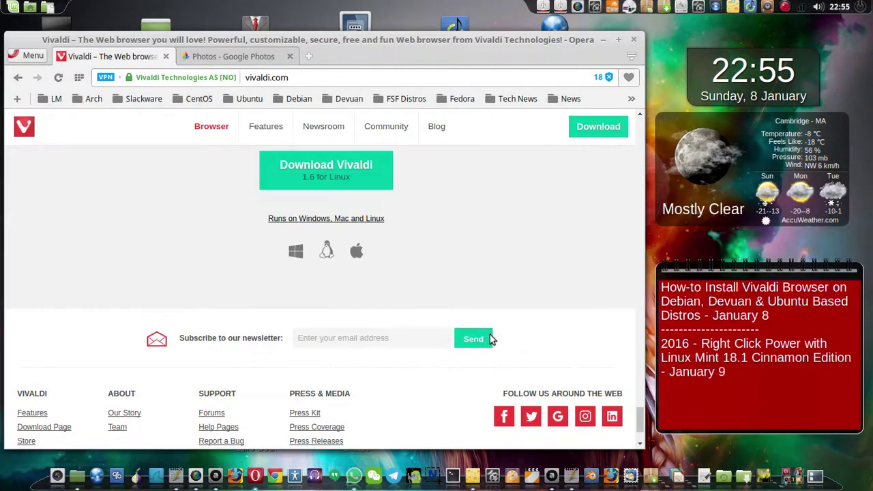
Capture the whole screen showing the page footer with the copyright line and language selector, and save the screenshot in the Vivaldi folder
scroll(488, 339, down, 2)
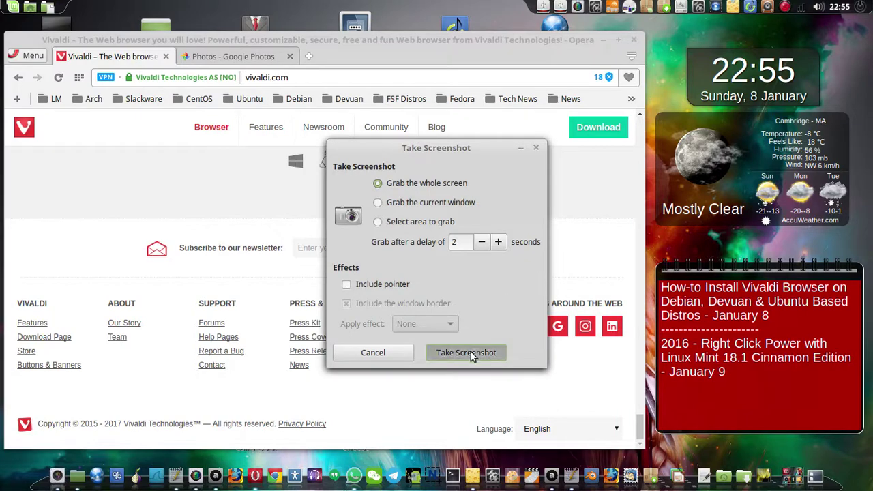
key(Return)
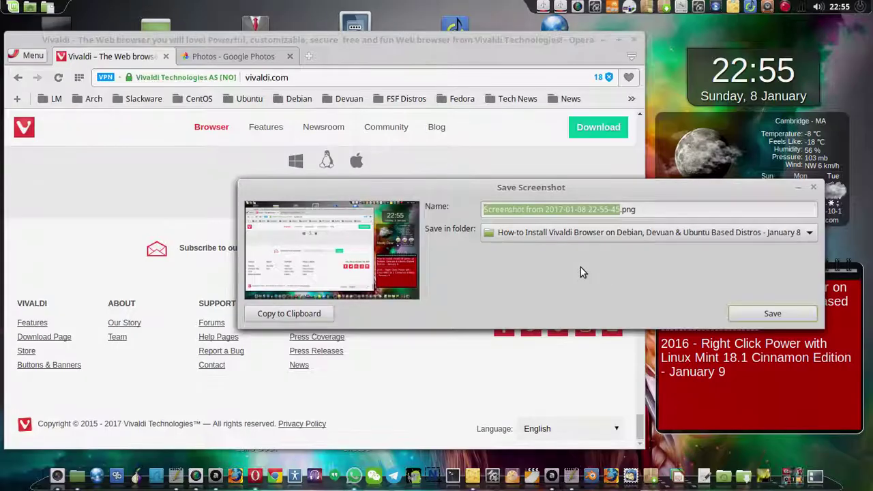
click(757, 313)
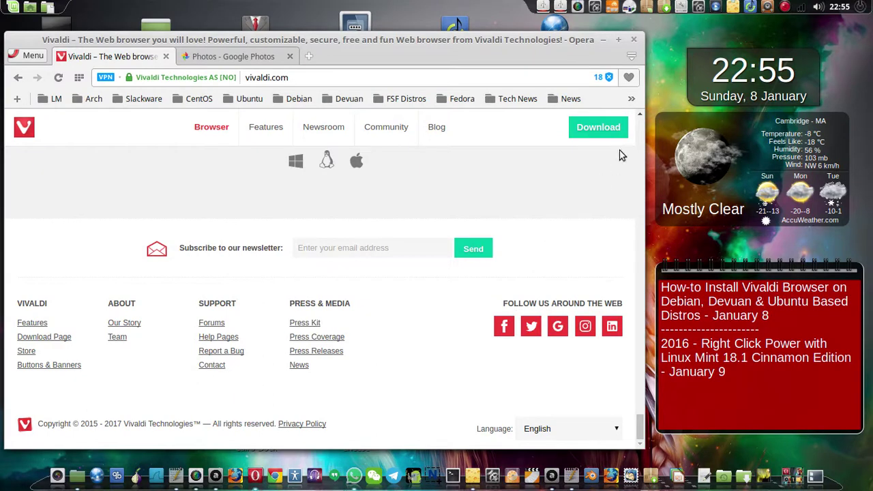
Open the Vivaldi download page, capture the whole screen with its "Download Vivaldi" heading, and save the screenshot in the Vivaldi folder
click(612, 127)
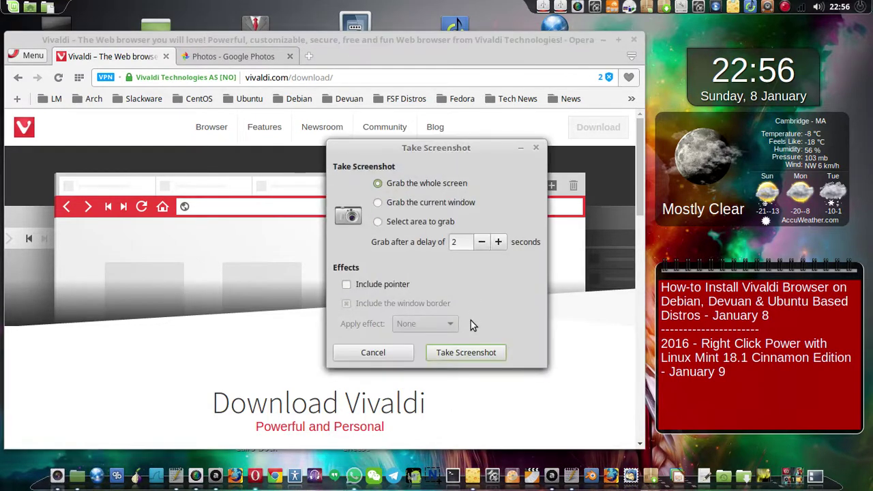
click(465, 353)
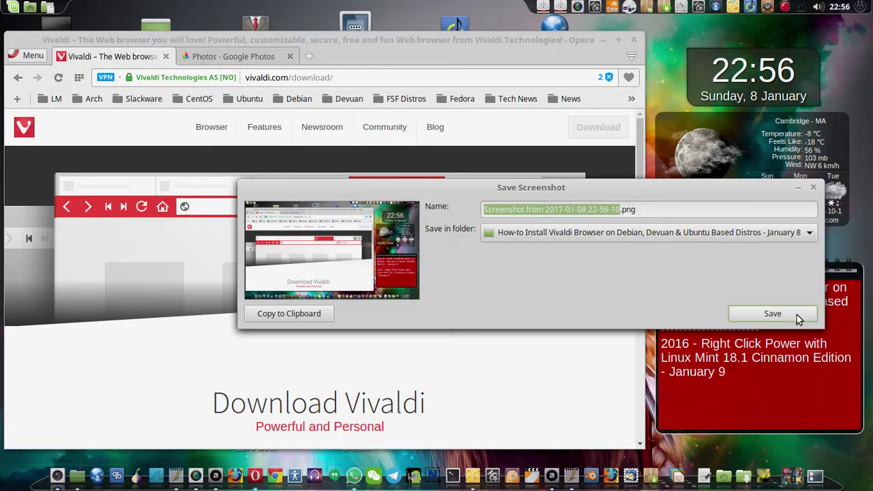
click(773, 314)
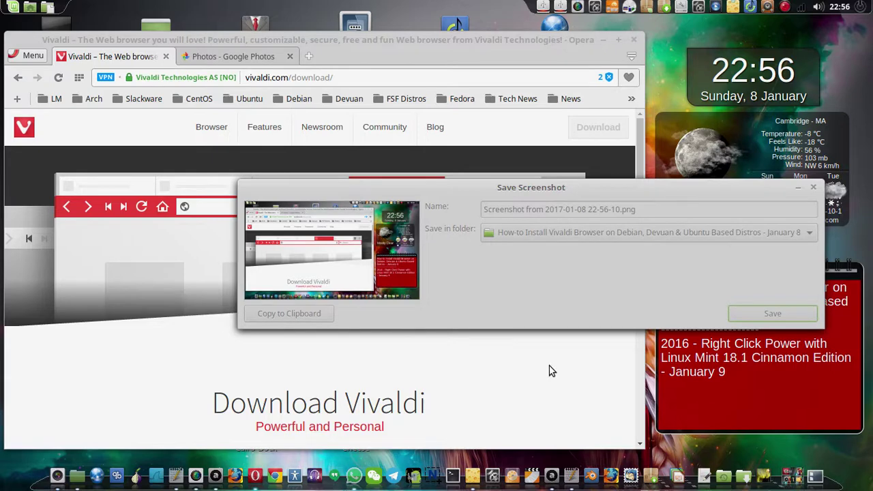
Capture the whole screen showing the Linux DEB and RPM download links and save the screenshot in the Vivaldi folder
scroll(549, 366, down, 3)
scroll(552, 371, down, 1)
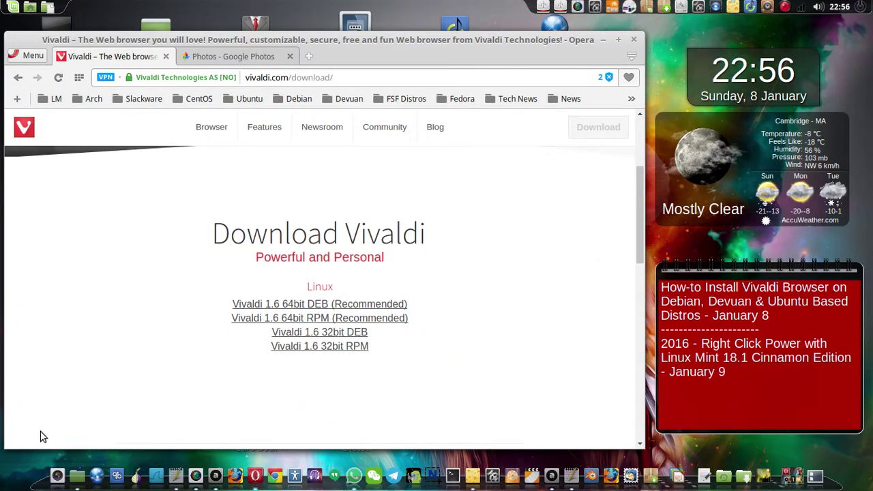
click(57, 475)
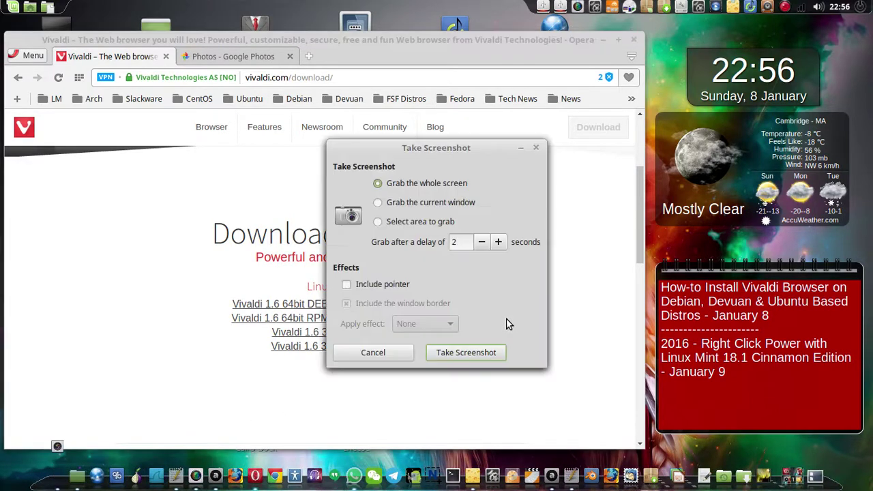
click(470, 351)
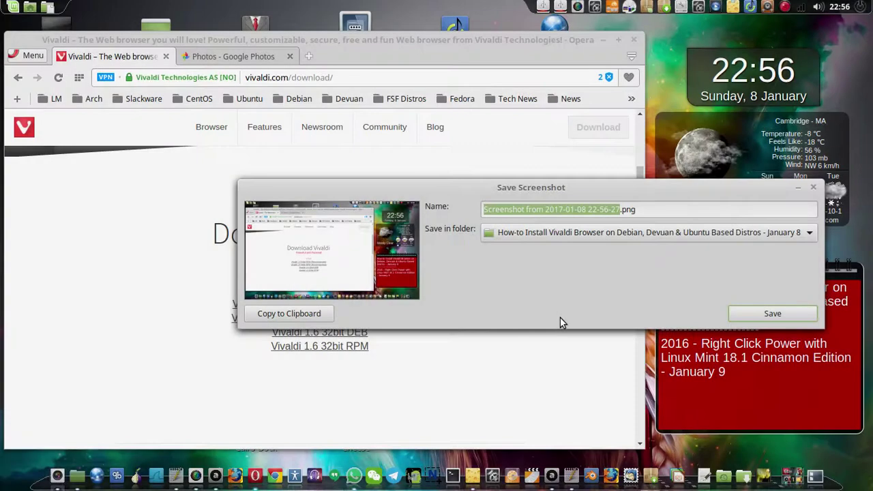
click(773, 314)
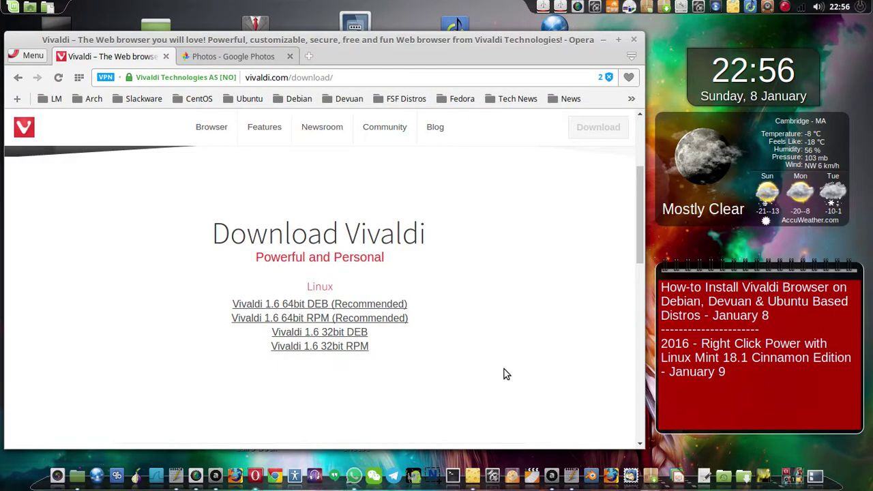
Download the Vivaldi 1.6 64bit DEB package into the Browsers folder inside Downloads on the 64USB drive
click(333, 305)
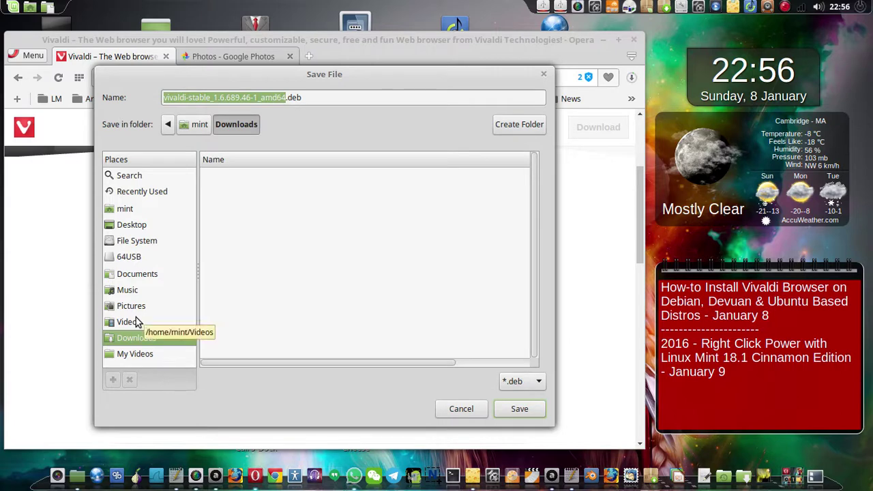
click(143, 258)
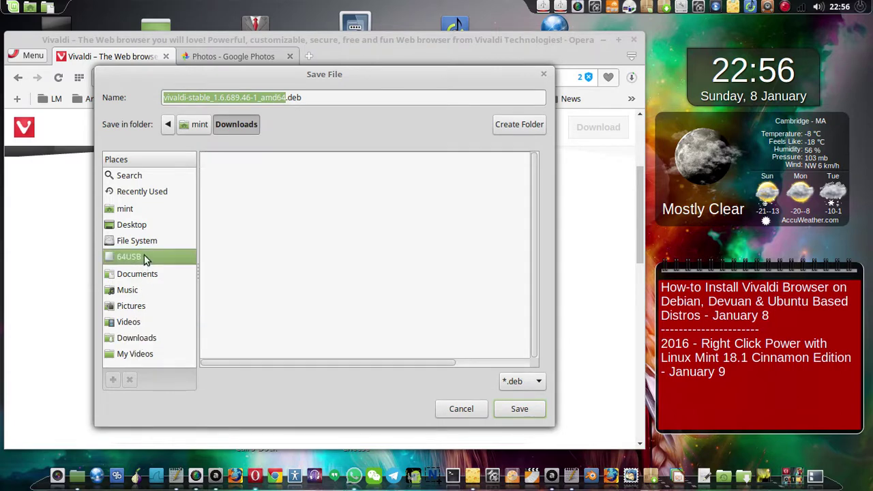
double_click(252, 225)
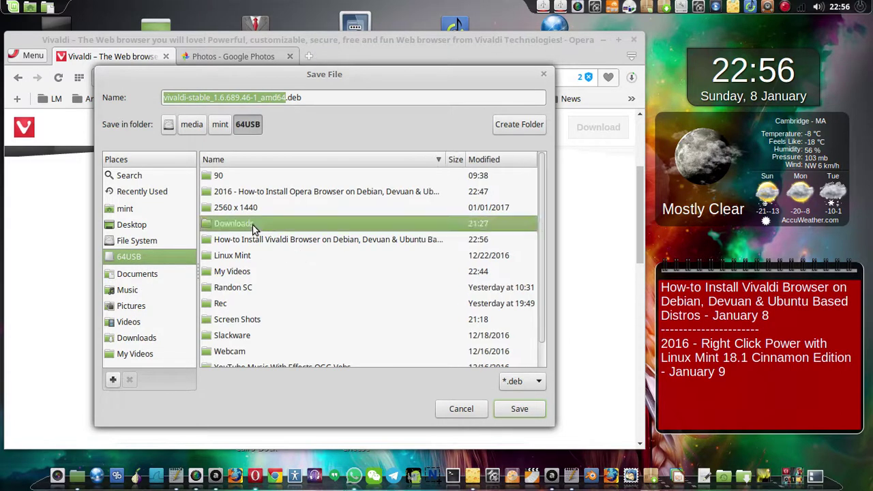
double_click(232, 176)
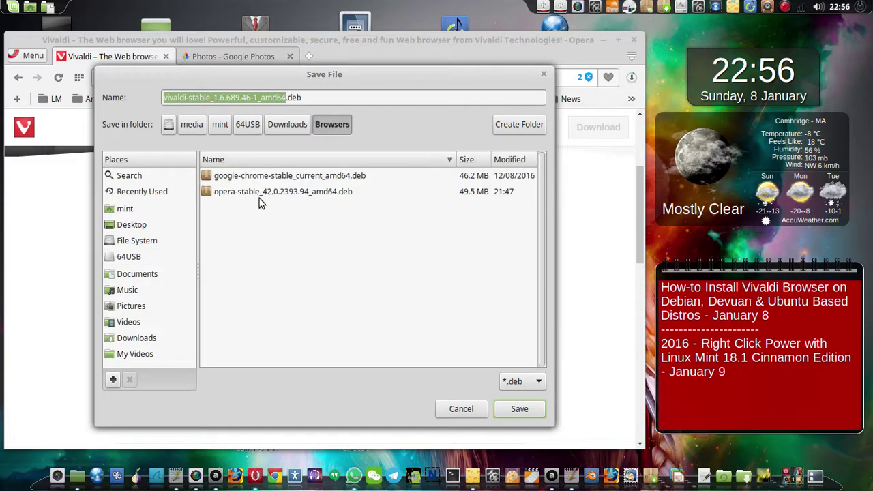
click(525, 414)
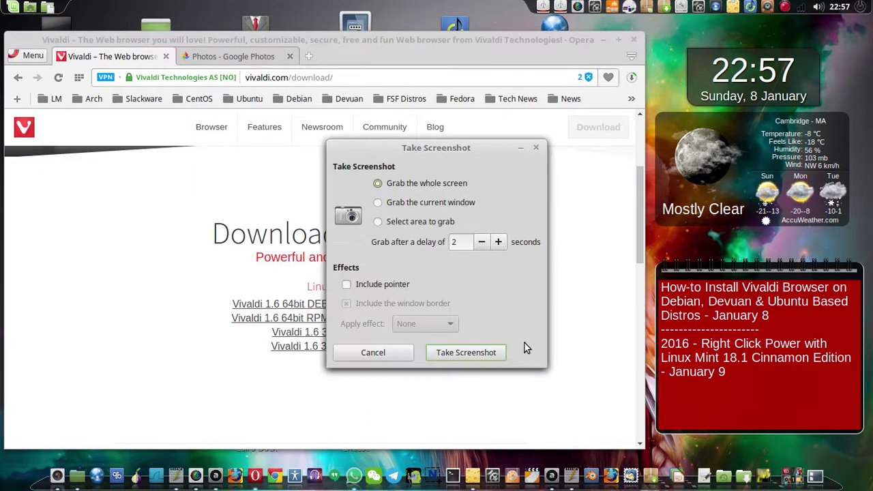
Cancel the pending screenshot and check the download progress of the Vivaldi package
click(398, 353)
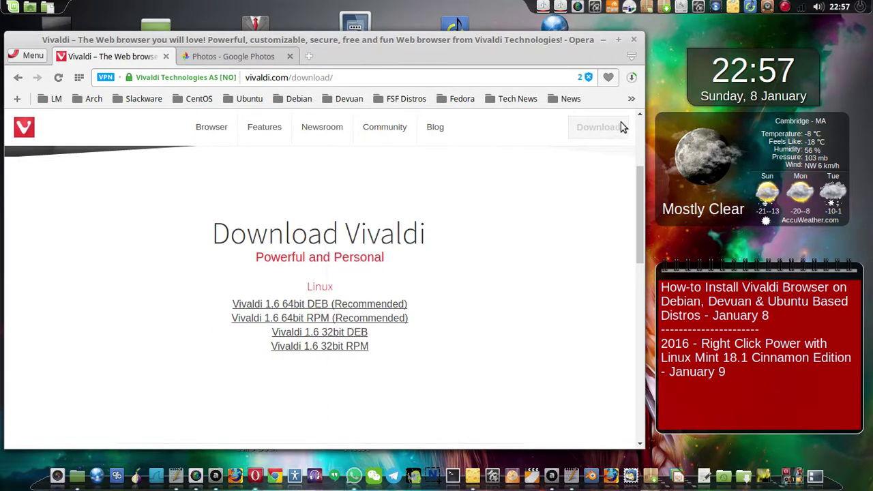
click(632, 78)
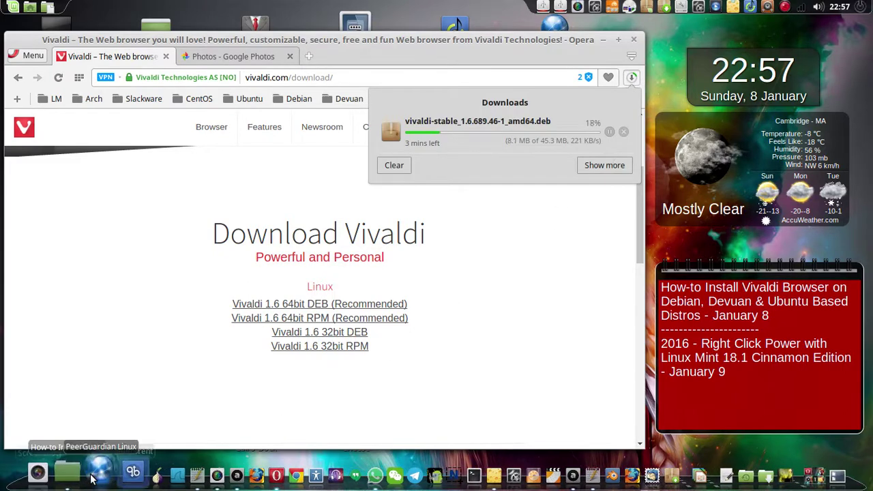
click(457, 318)
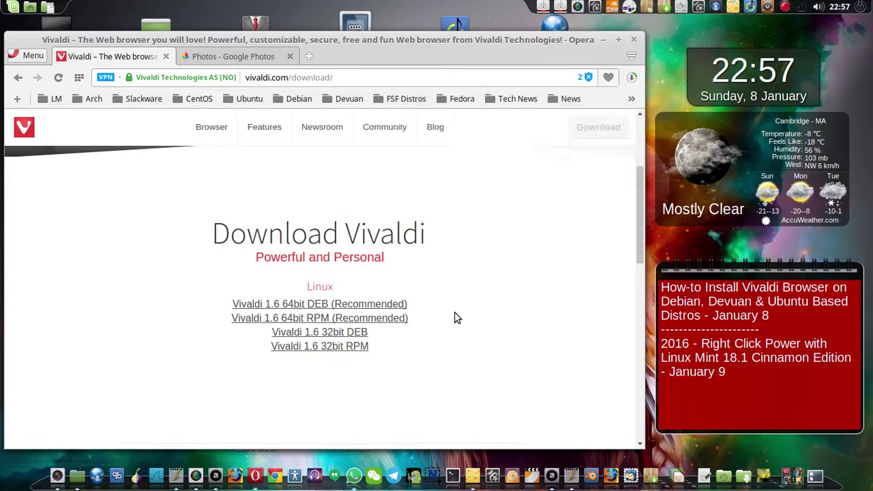
Capture the whole screen with a 6-second delay while the browser's download list is open, and save the screenshot in the Vivaldi folder
click(499, 242)
click(499, 243)
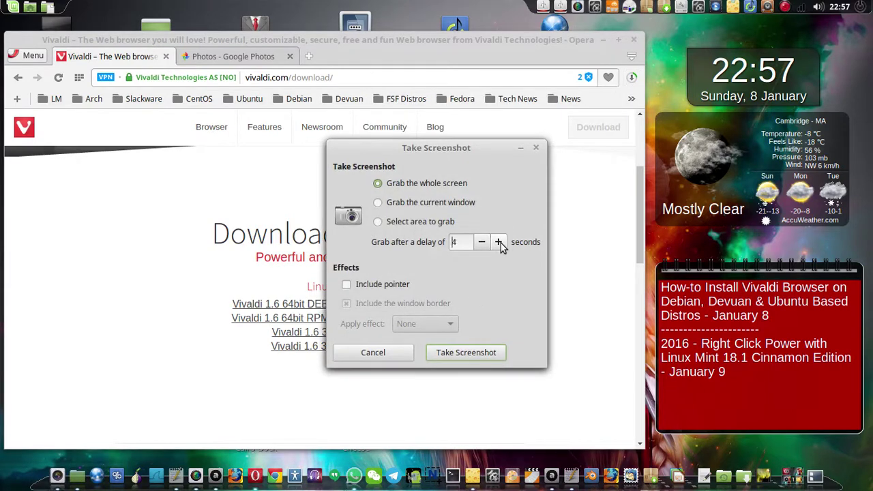
click(499, 243)
click(499, 243)
click(487, 352)
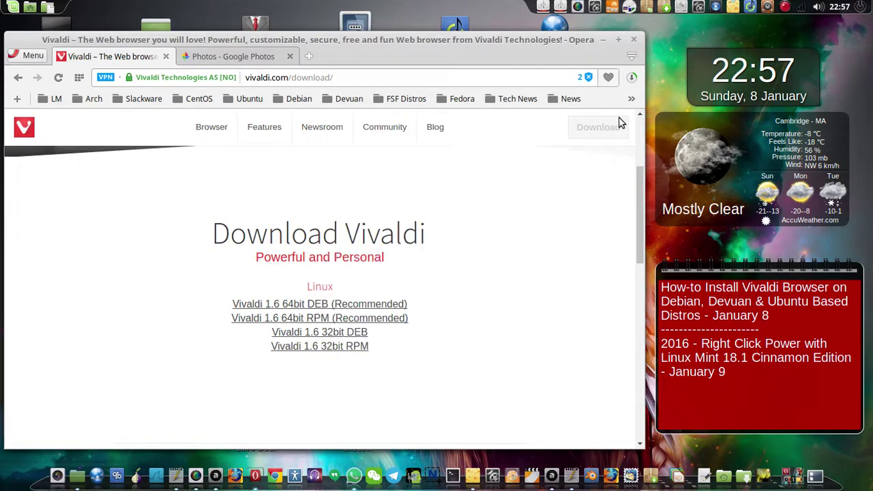
click(632, 79)
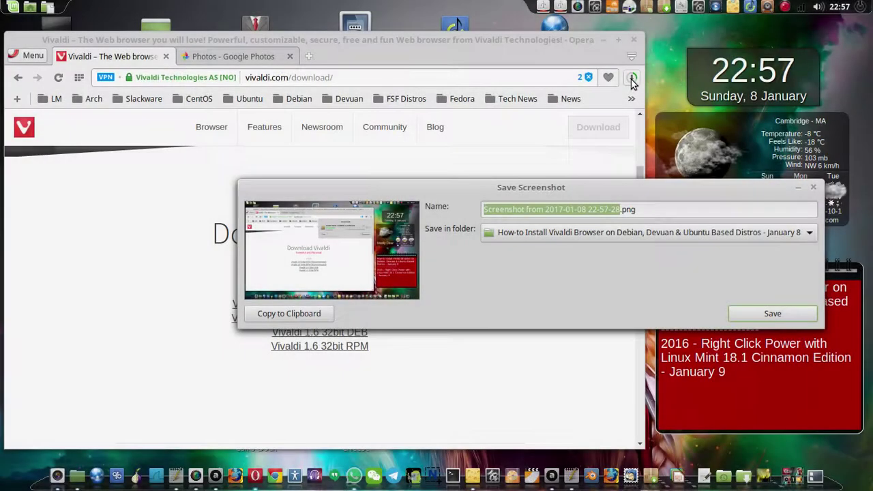
click(771, 315)
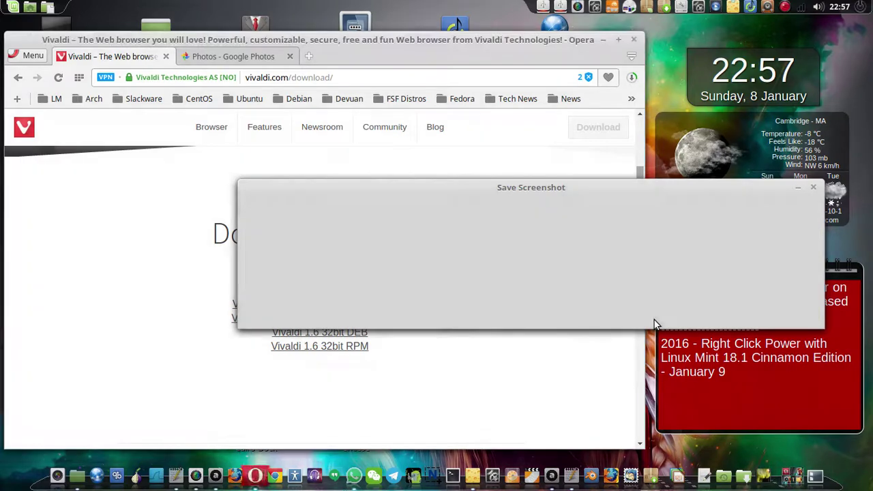
Open the downloaded vivaldi-stable DEB file in the Package Installer, minimizing the browser and moving the installer window clear of the desklets
click(640, 77)
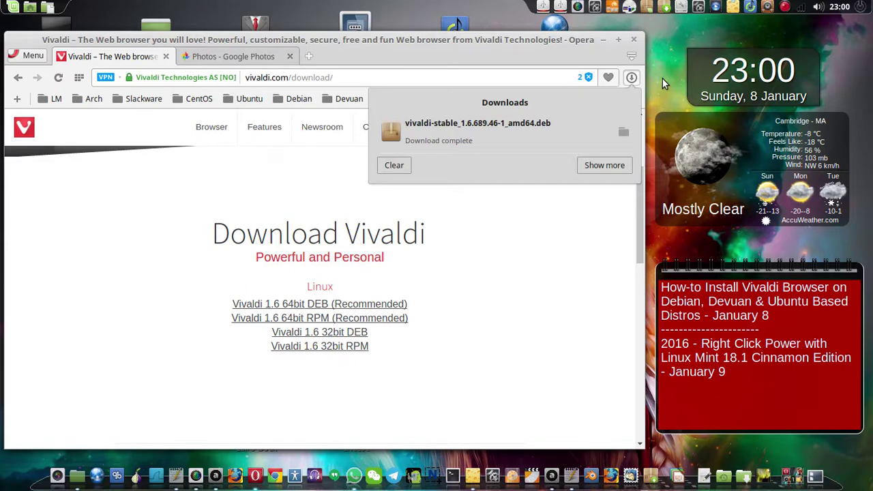
click(426, 127)
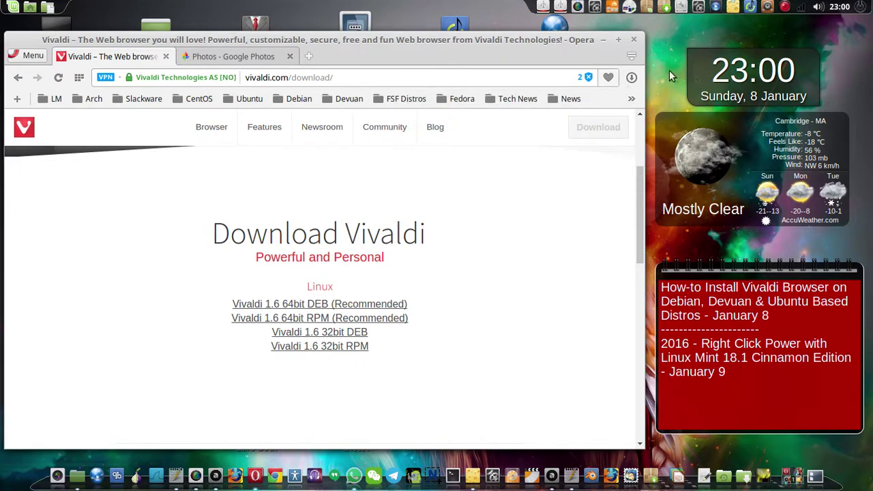
click(605, 40)
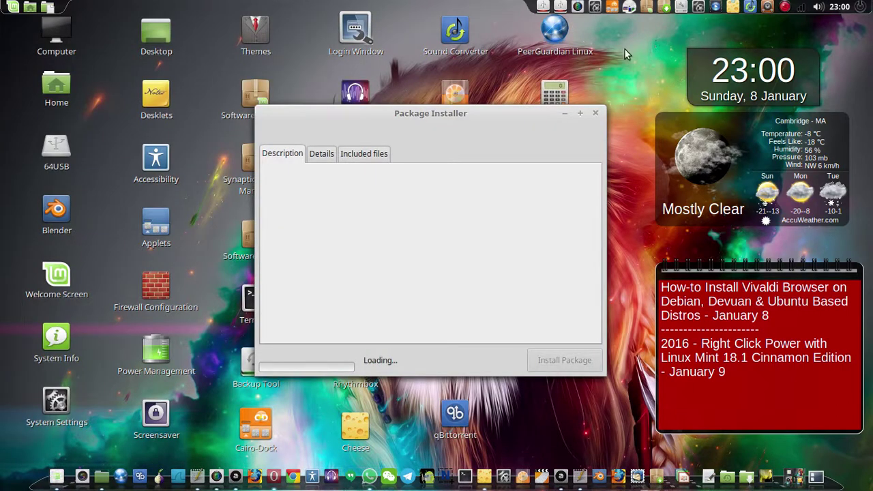
drag(448, 112, 391, 112)
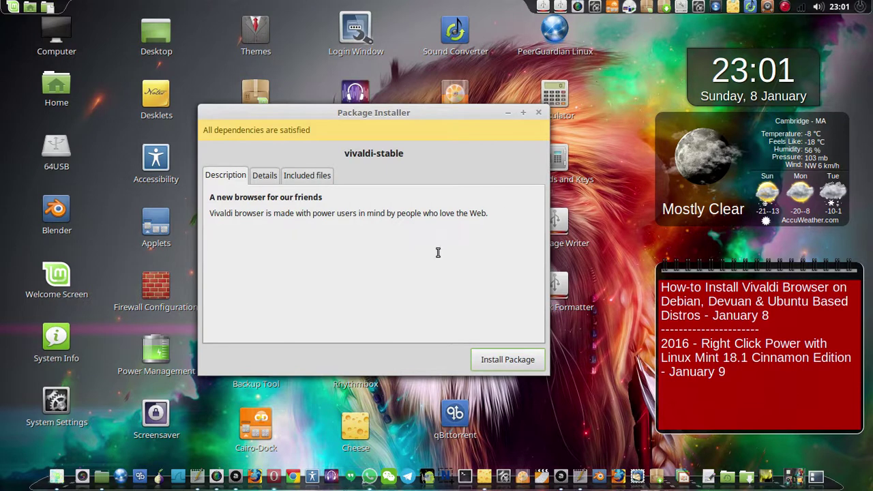
Shorten the screenshot delay, capture the whole screen with the vivaldi-stable package details, and save the screenshot in the Vivaldi folder
click(92, 478)
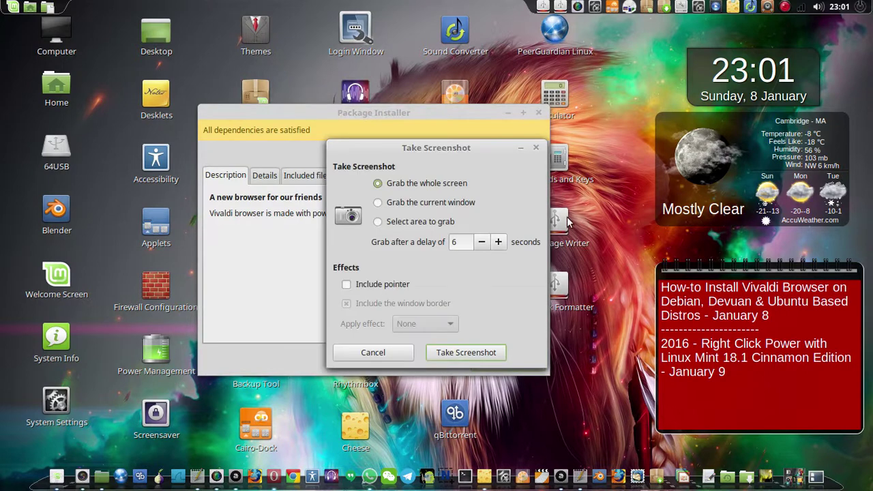
click(483, 242)
click(482, 242)
click(483, 242)
click(482, 242)
click(482, 242)
click(466, 353)
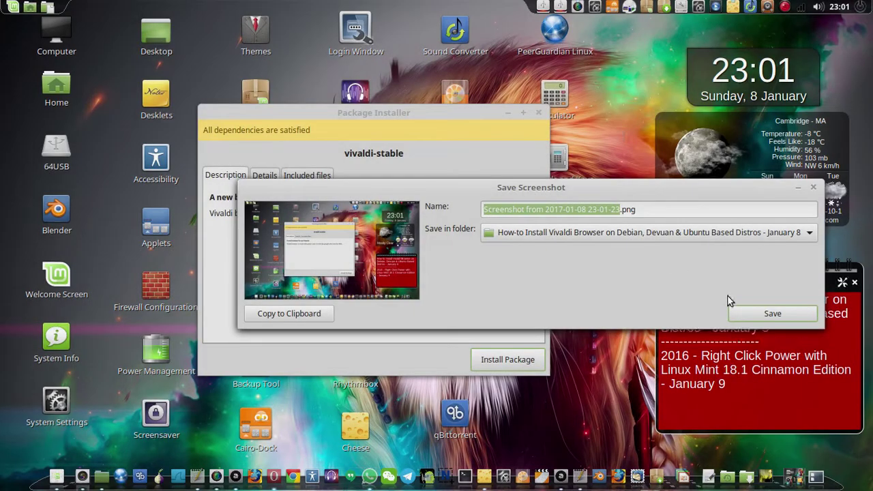
click(734, 313)
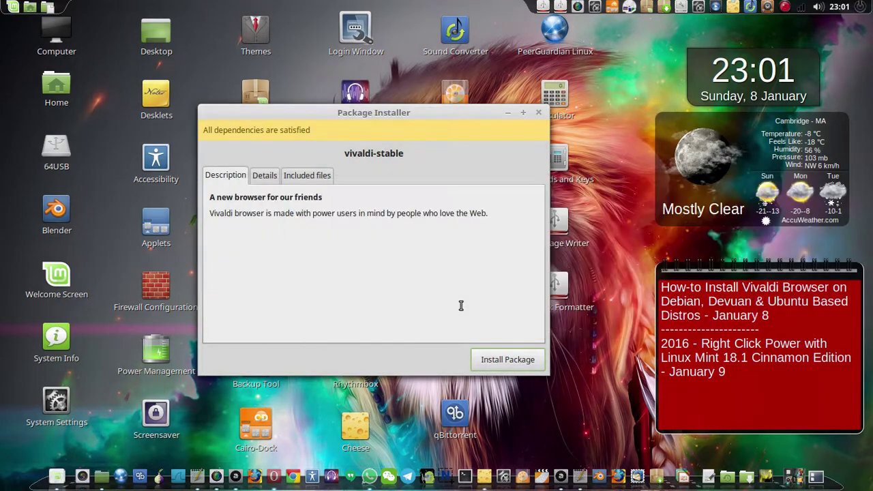
Start installing the vivaldi-stable package, authorize it with the administrator password, and move the installer window clear of the desklets
click(505, 362)
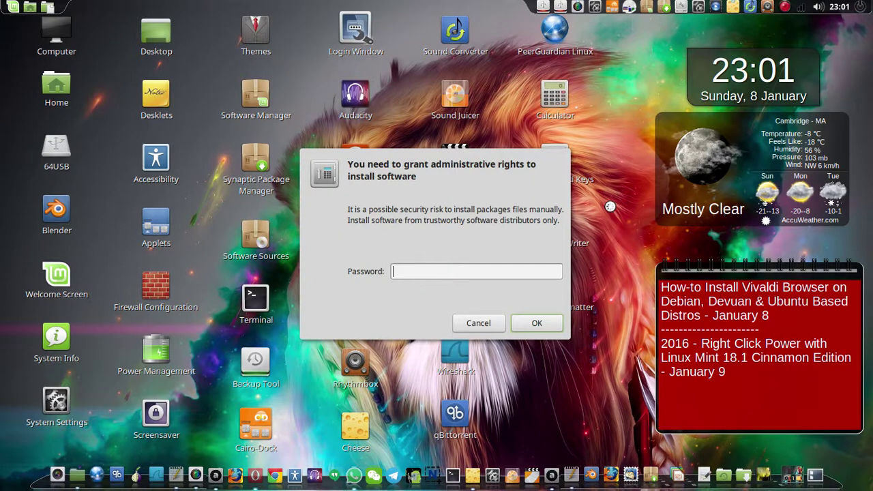
text(*******)
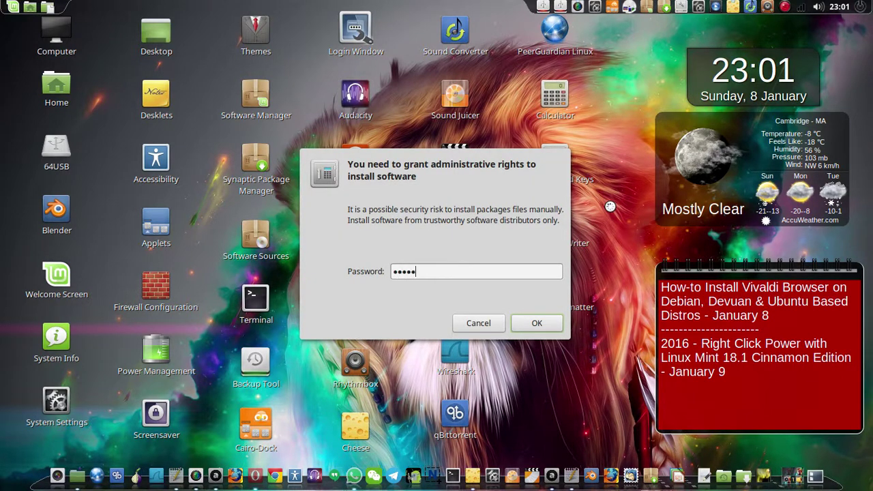
text(***********)
key(Return)
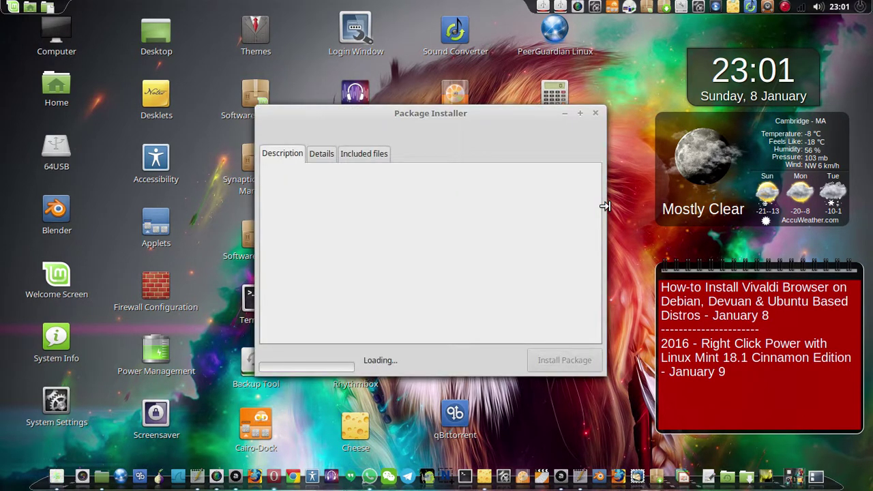
drag(422, 116, 349, 128)
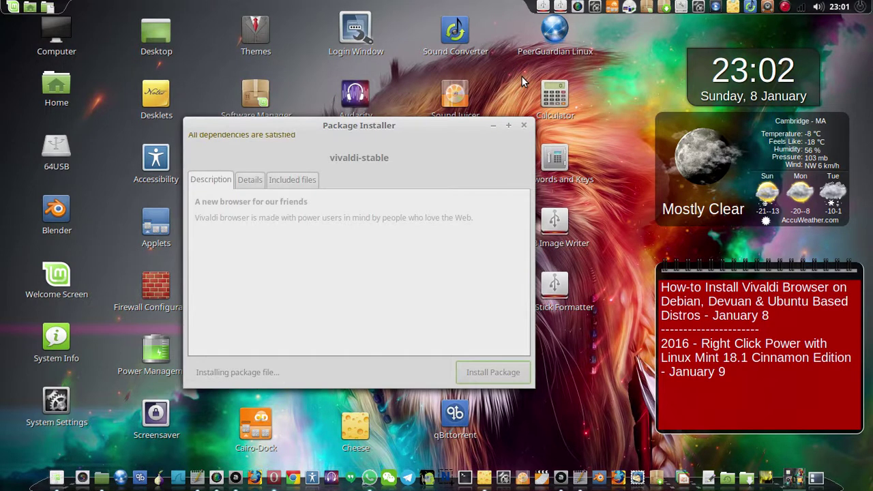
Capture the whole screen with a 2-second delay while vivaldi-stable is installing, and save the screenshot in the Vivaldi folder
key(Return)
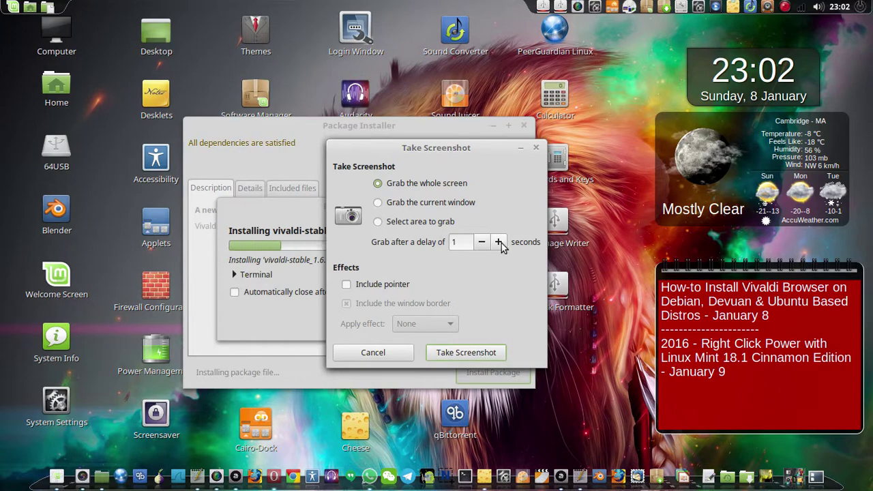
click(487, 353)
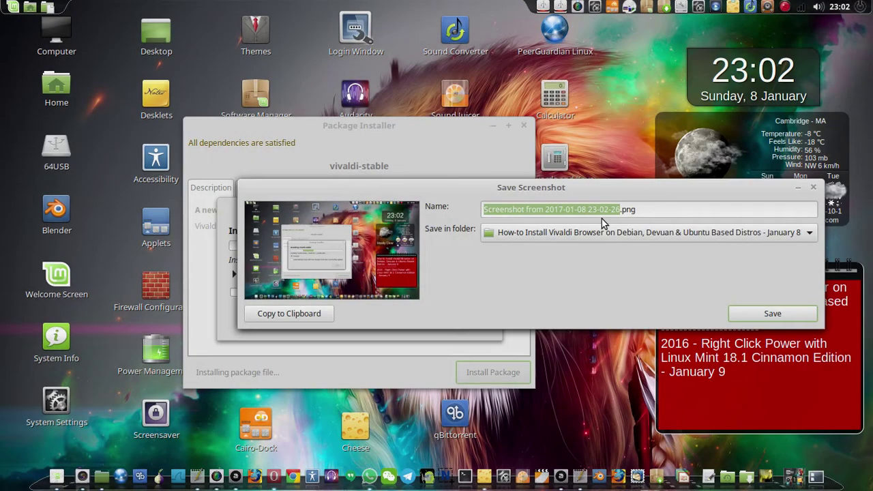
click(759, 314)
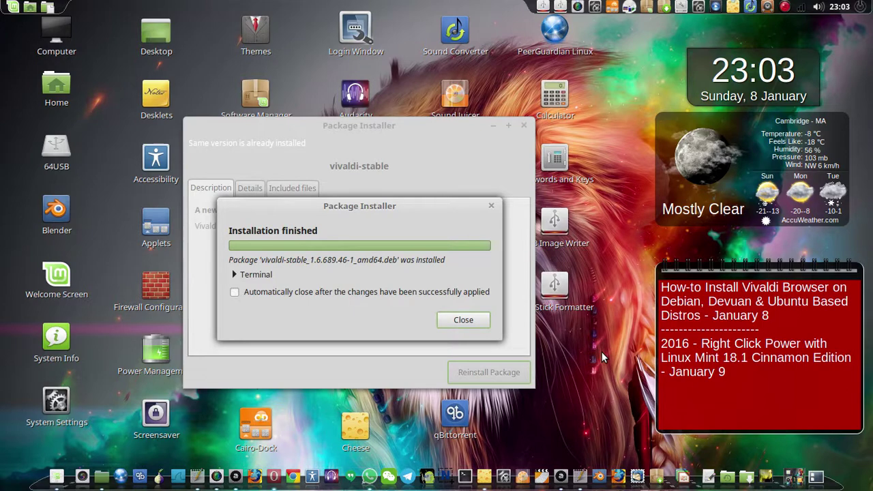
Capture the whole screen with the finished installation dialog, save the screenshot in the Vivaldi folder, and dismiss the dialog
click(83, 473)
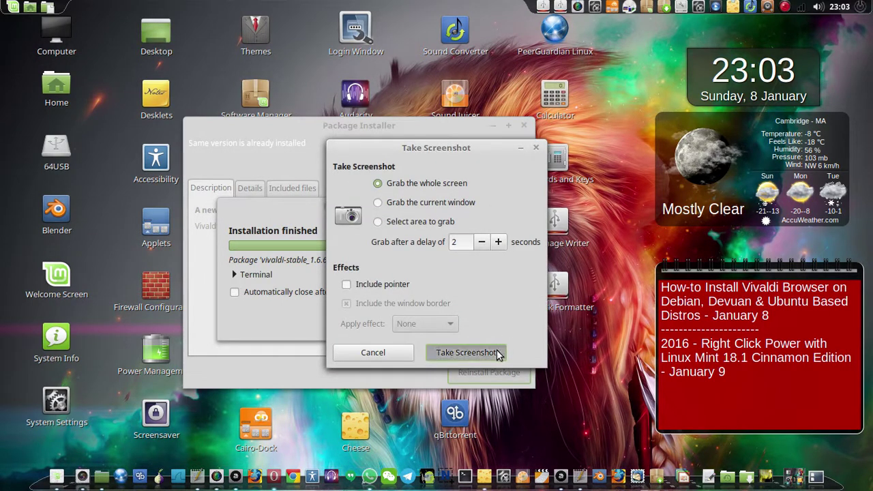
click(498, 354)
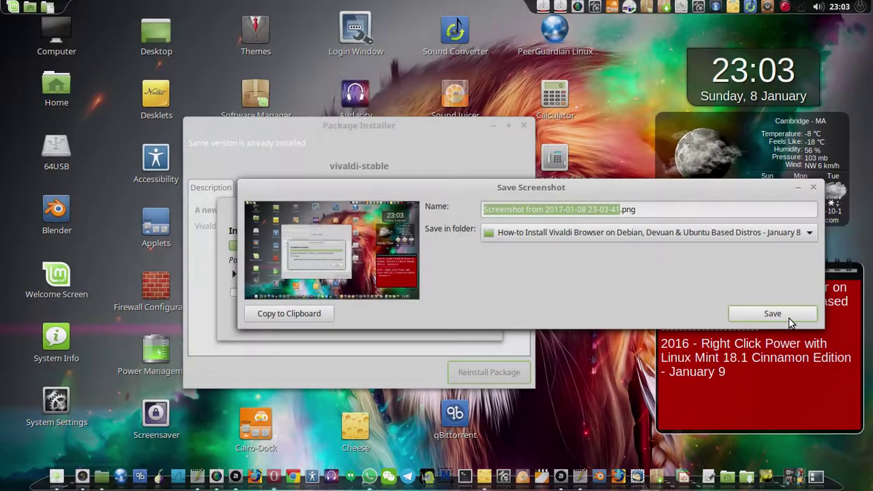
click(784, 317)
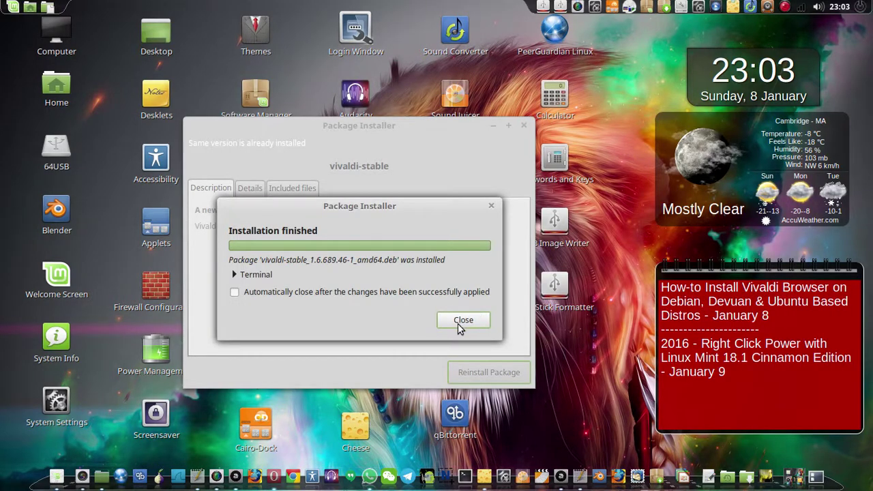
click(462, 320)
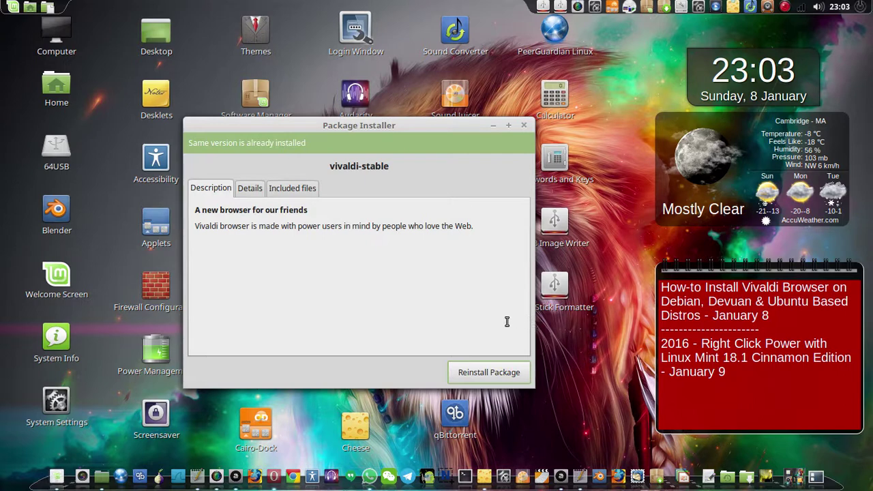
Capture and save a screenshot of the installer's vivaldi-stable page offering reinstallation, and close the Package Installer
click(82, 477)
click(490, 353)
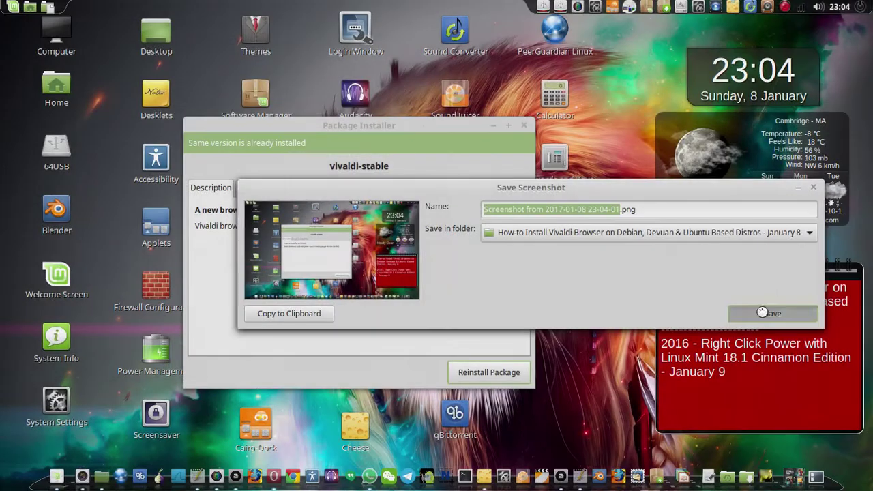
click(763, 313)
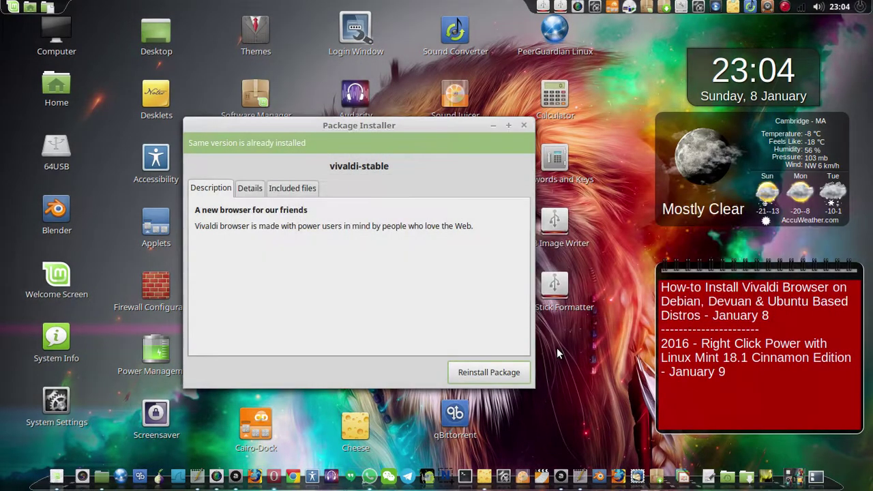
click(526, 127)
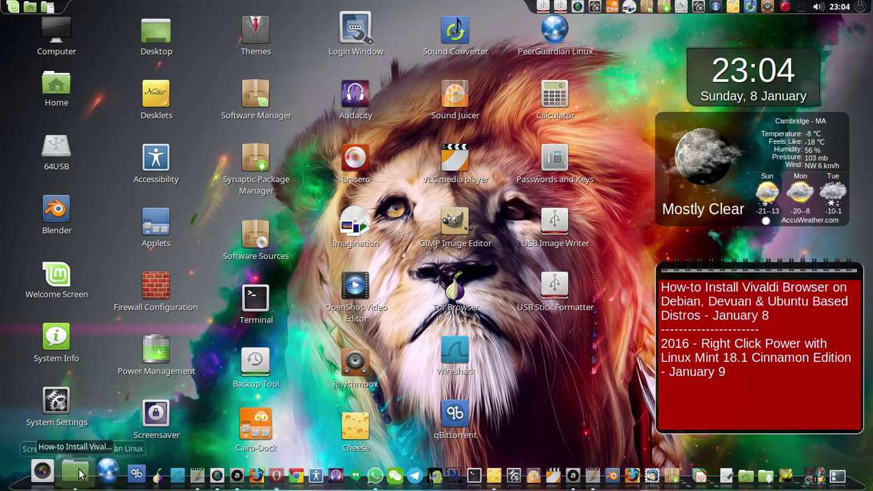
Add the Vivaldi launcher from the Internet applications category to the dock, beside Google Chrome
click(8, 9)
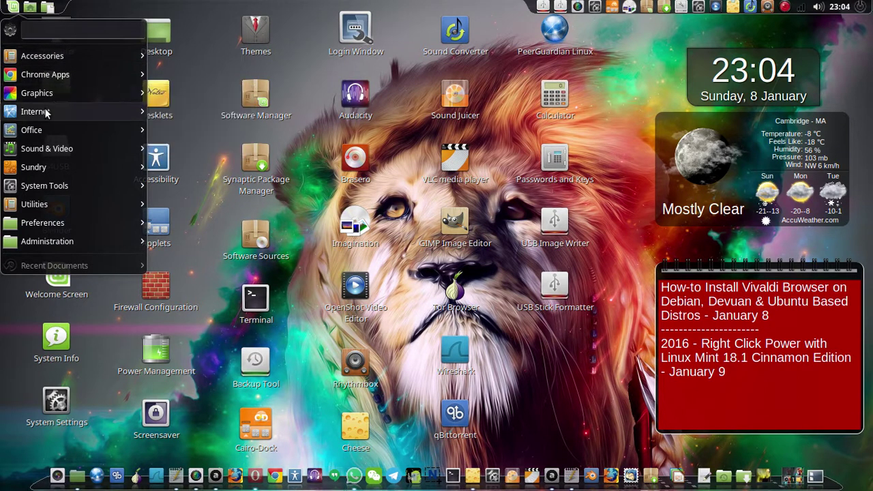
mouse_move(45, 111)
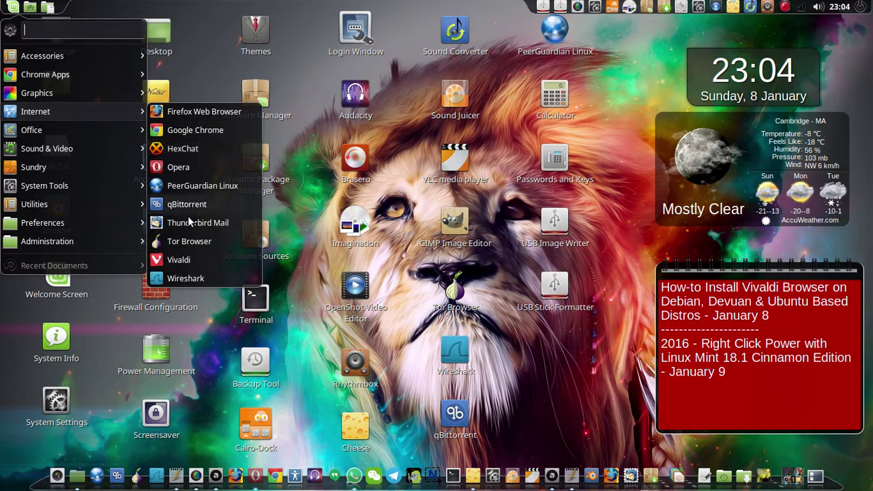
drag(178, 260, 287, 466)
click(287, 471)
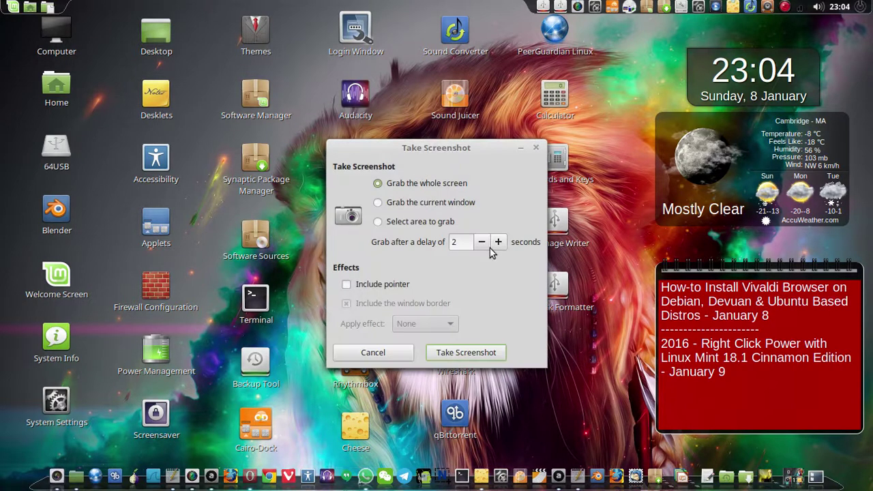
Capture the whole screen with an 11-second delay while the Internet applications list shows Vivaldi, and save the screenshot in the Vivaldi folder
click(495, 243)
click(498, 242)
click(466, 352)
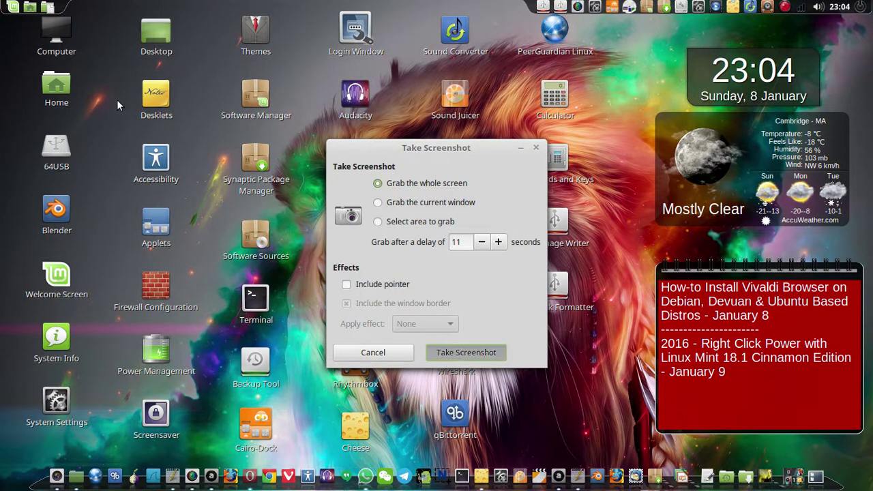
click(12, 8)
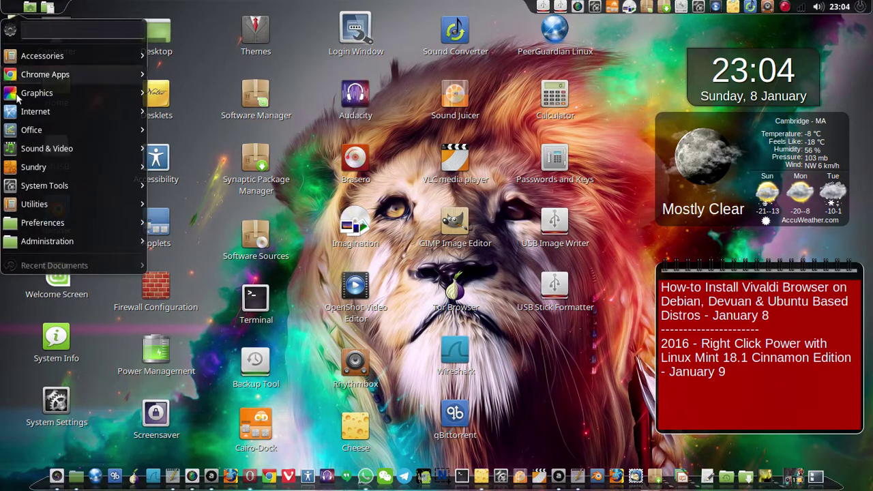
mouse_move(26, 113)
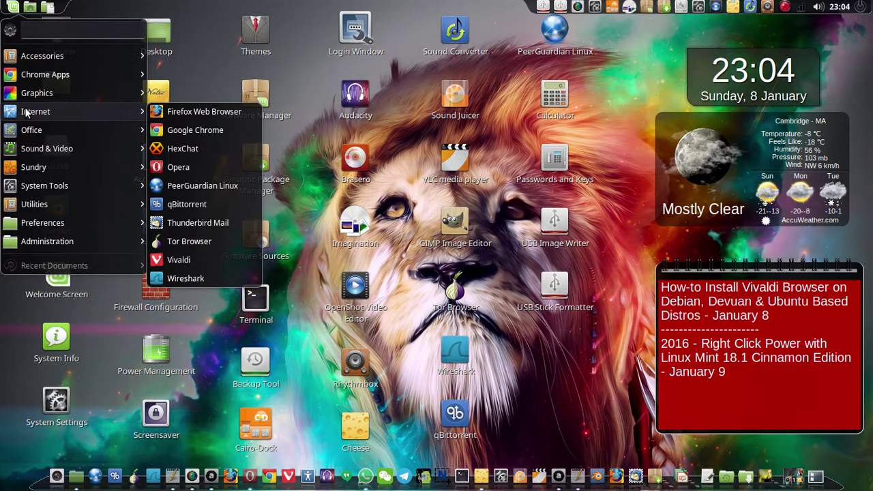
key(Print)
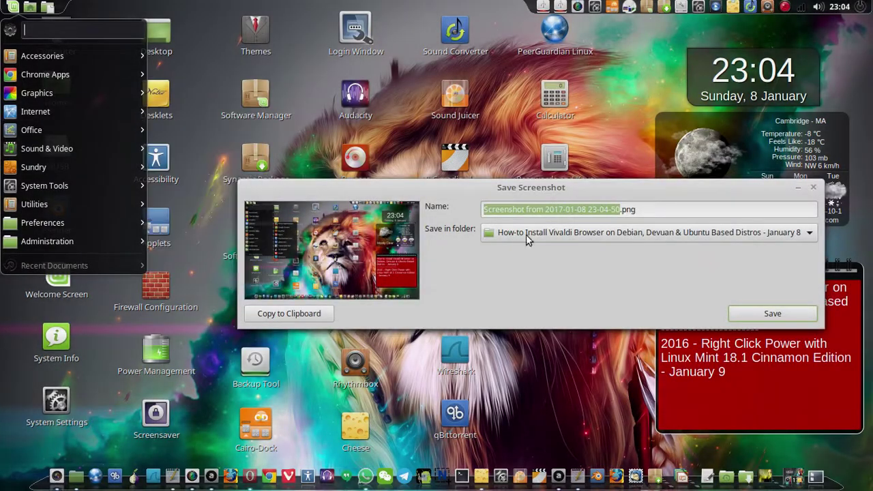
click(749, 315)
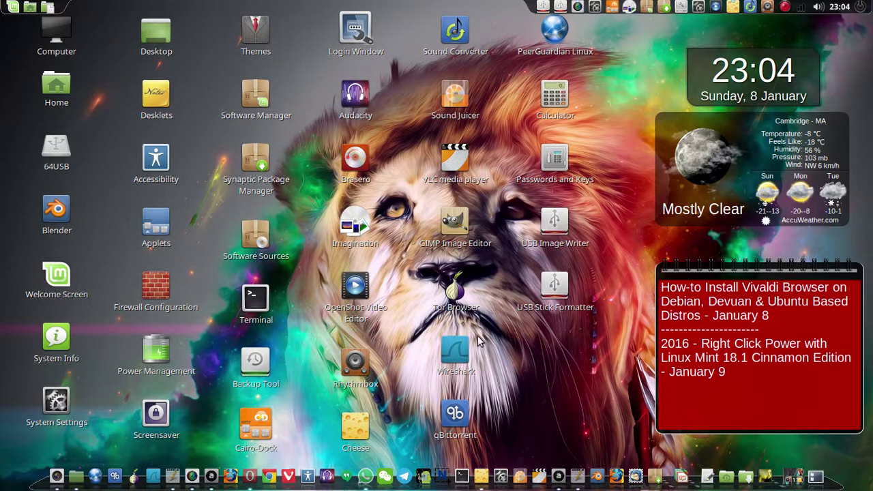
Close the Opera browser and launch the newly installed Vivaldi browser
click(250, 477)
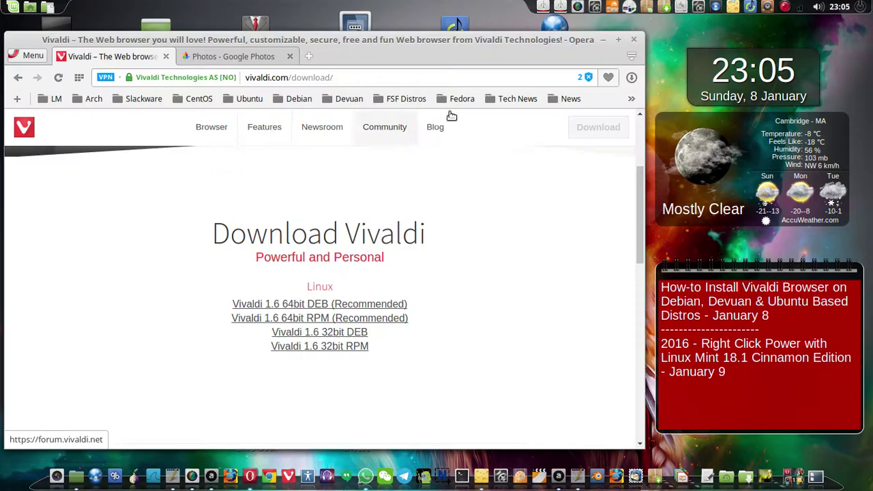
click(634, 41)
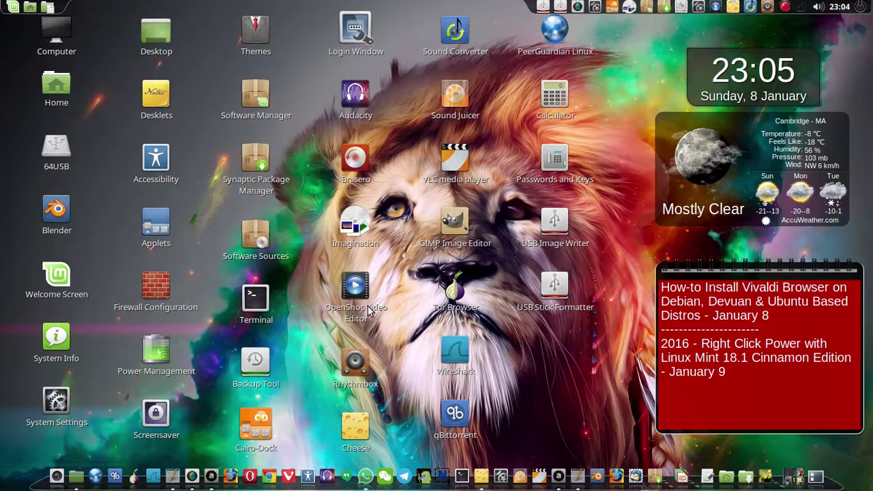
click(289, 478)
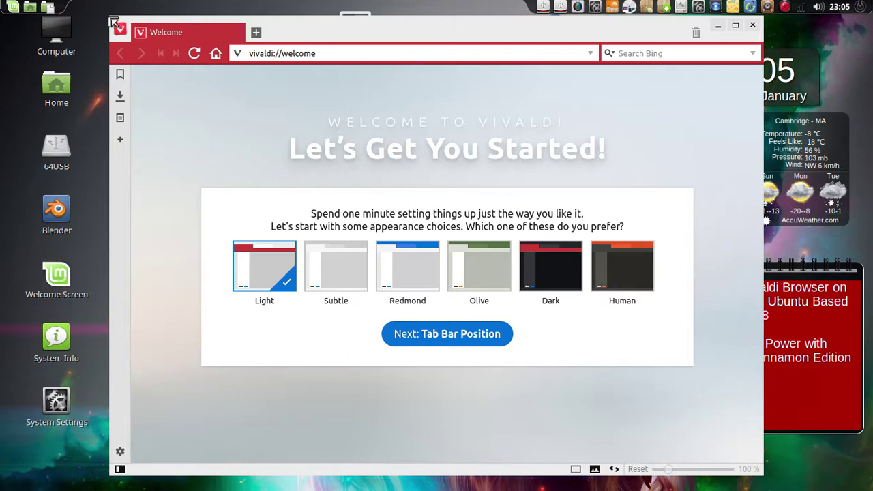
Shrink the Vivaldi window and reposition it so that it no longer covers the desklets
drag(113, 22, 109, 46)
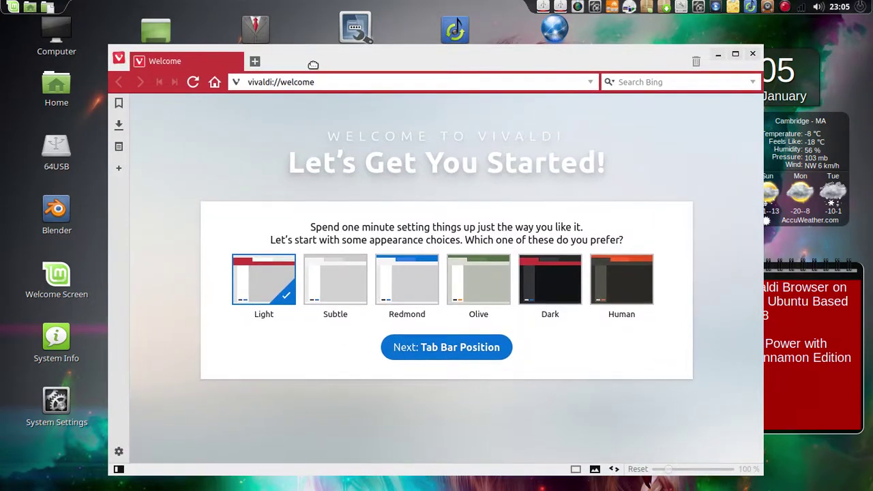
drag(313, 65, 222, 51)
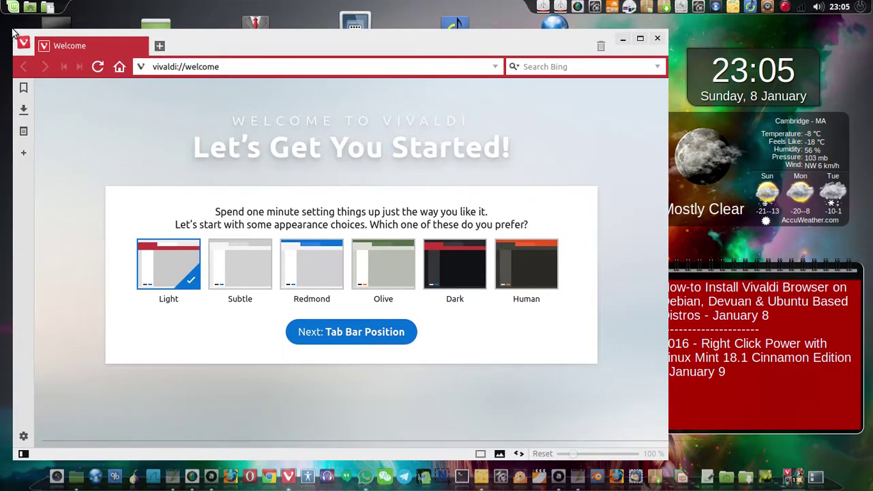
drag(18, 33, 59, 32)
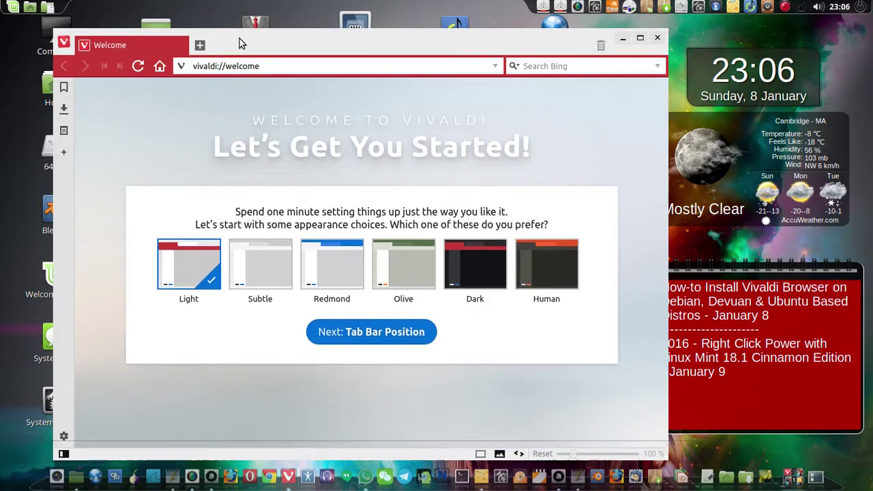
drag(242, 39, 215, 40)
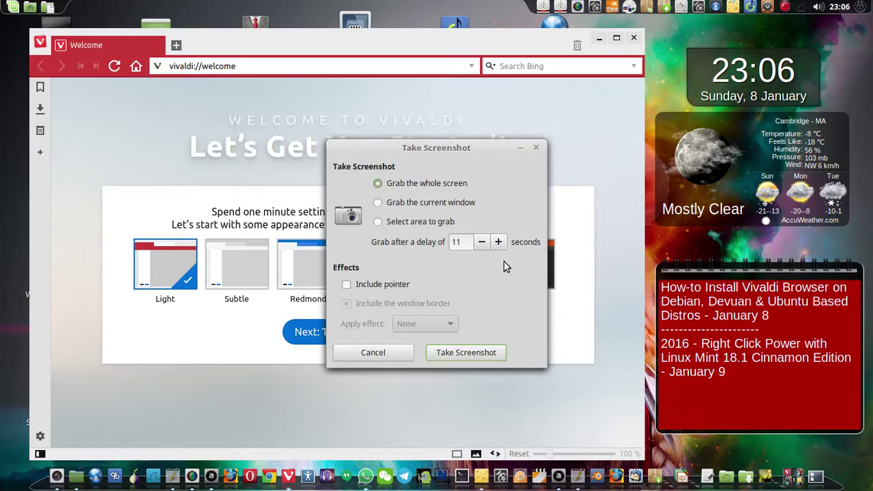
Reduce the screenshot delay to 2 seconds, capture the whole screen with Vivaldi's theme choices, and save it as 1.png in the Vivaldi folder
click(481, 243)
click(481, 243)
click(481, 243)
click(481, 243)
click(482, 243)
click(481, 242)
click(465, 352)
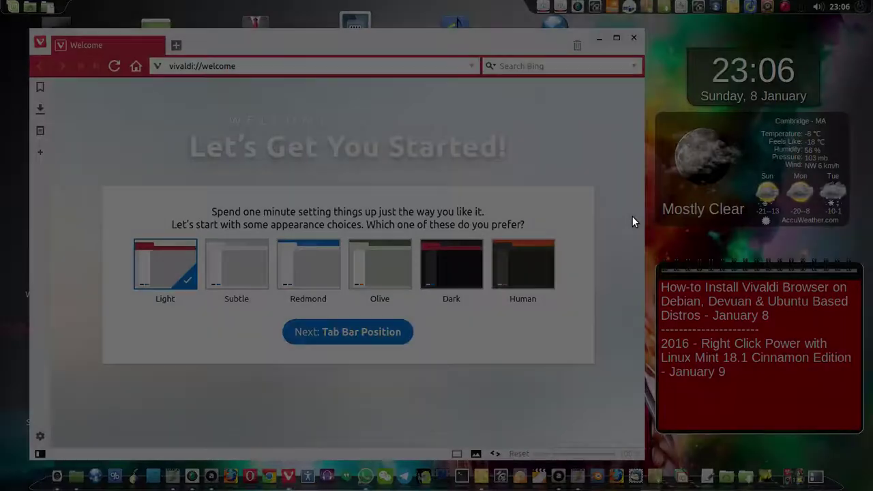
text(1)
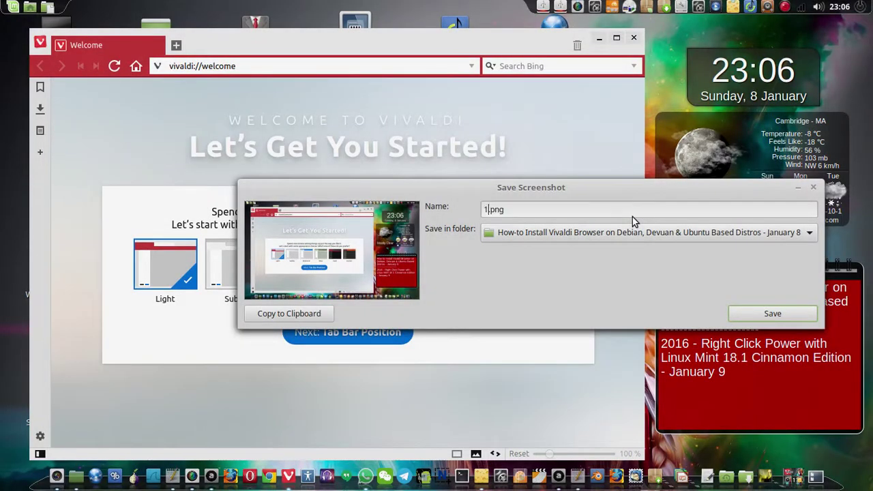
click(785, 313)
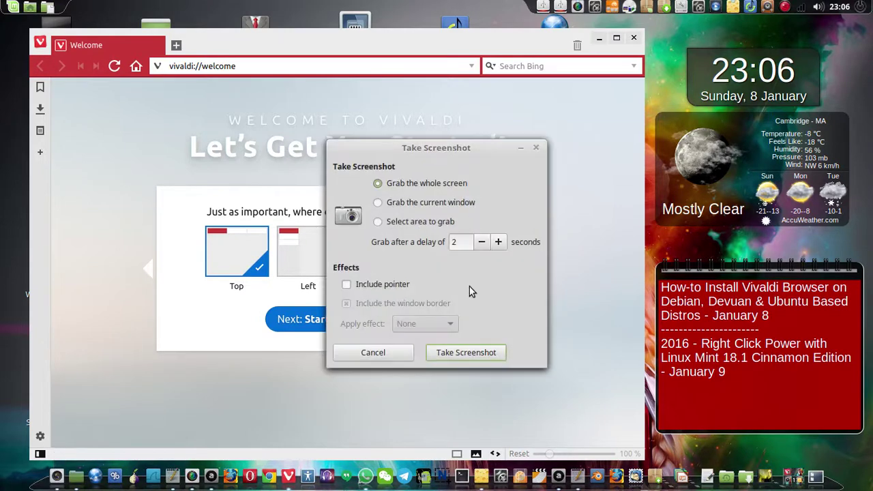
Capture the whole screen with Vivaldi's tab position choices and again with its background picture choices, saving both screenshots in the Vivaldi folder
click(470, 353)
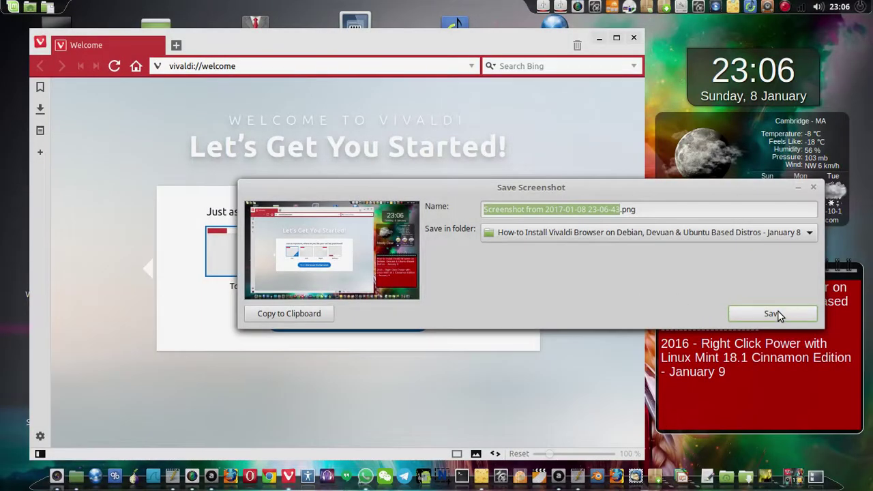
click(774, 313)
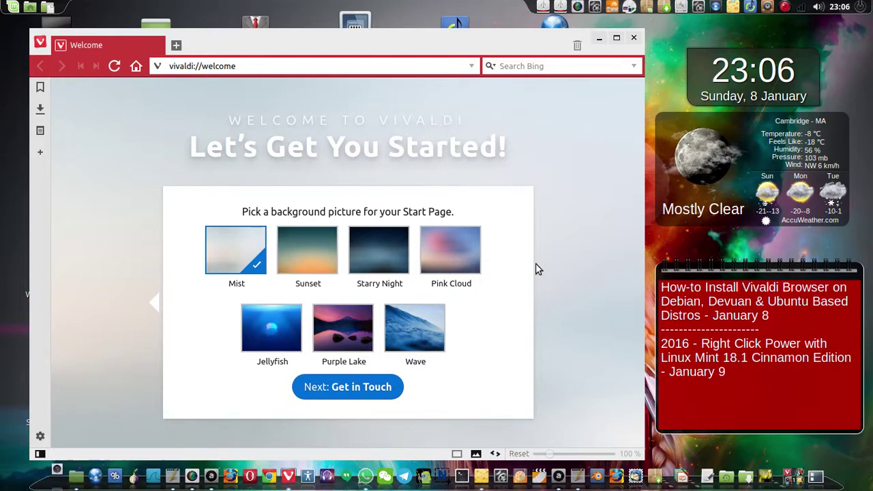
click(488, 350)
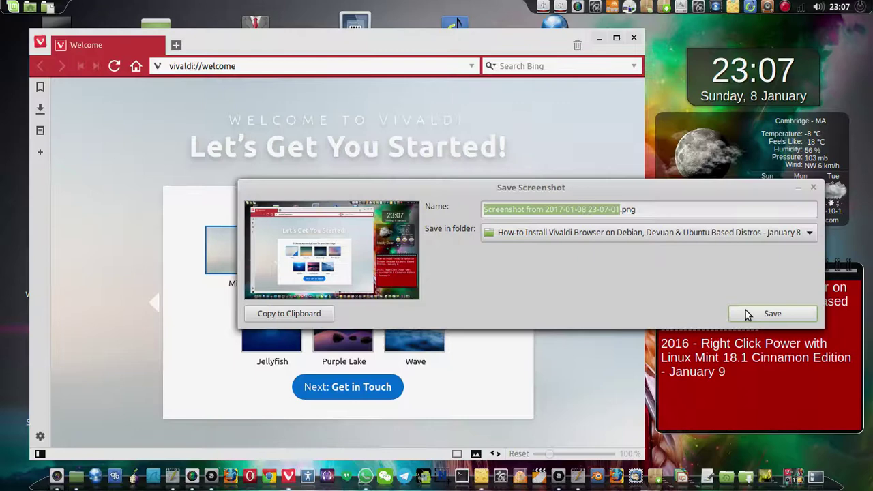
click(747, 314)
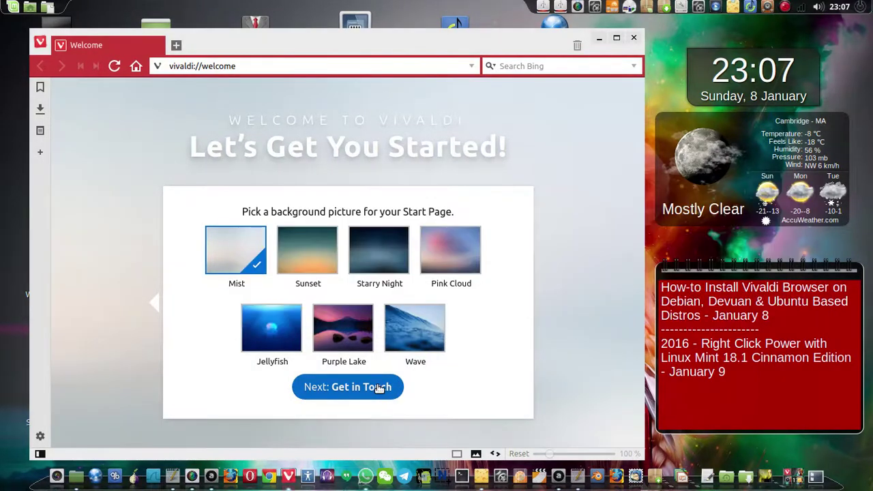
Advance the welcome setup to the Get in Touch page, capture the whole screen and save the screenshot in the Vivaldi folder
click(380, 387)
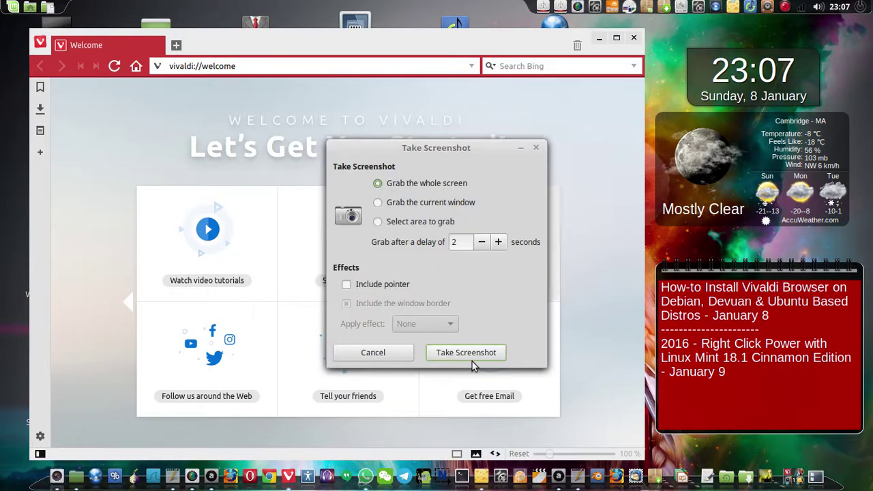
click(480, 357)
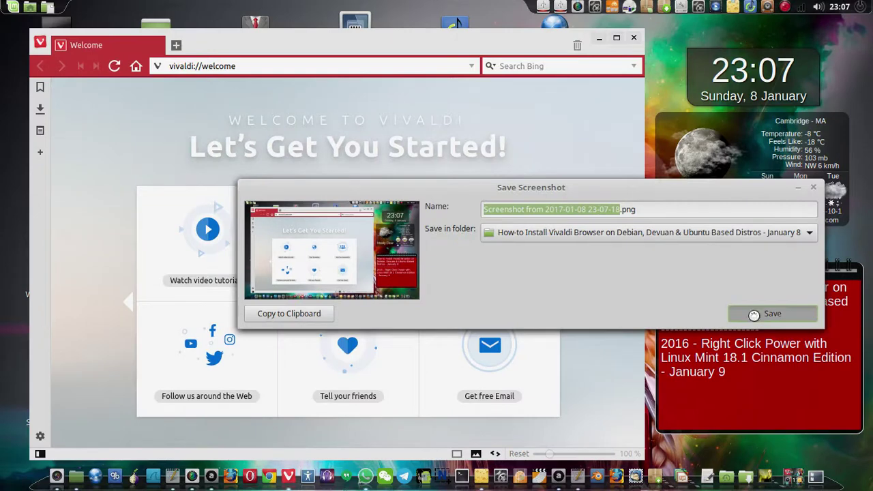
click(754, 314)
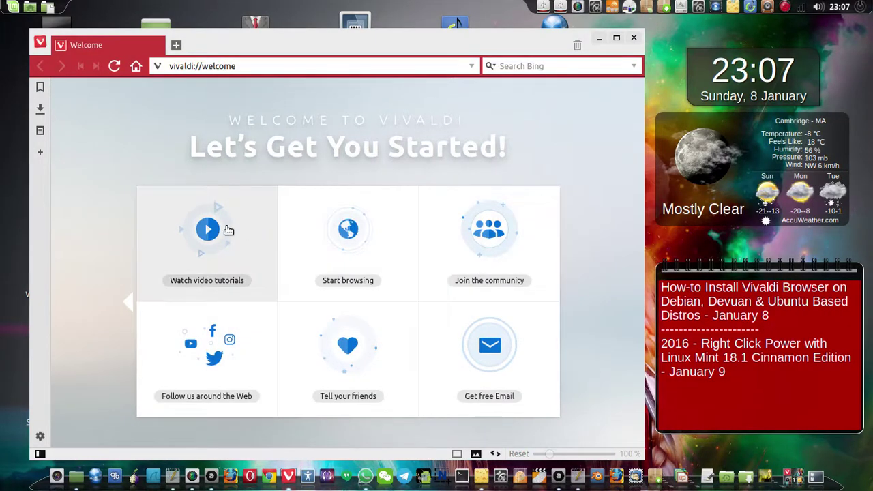
Show Vivaldi's Bookmarks panel, capture the whole screen with a 2-second delay and save the screenshot in the Vivaldi folder
click(41, 89)
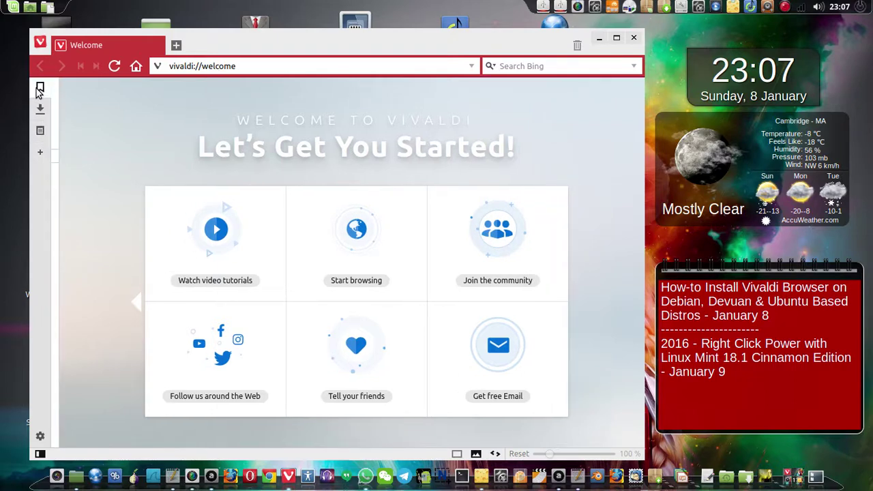
click(40, 90)
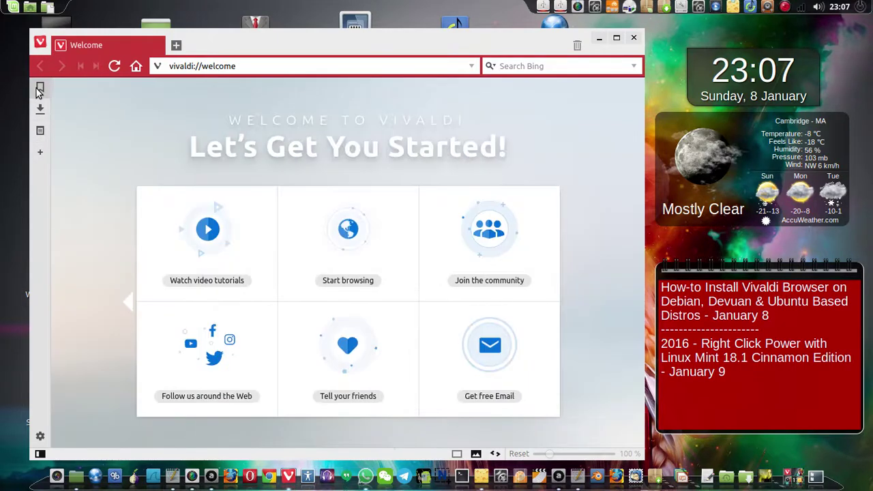
click(39, 89)
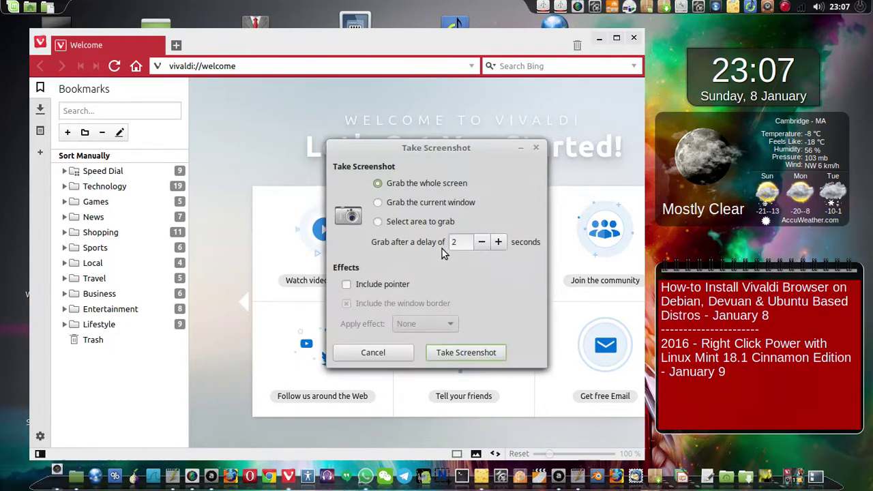
click(477, 354)
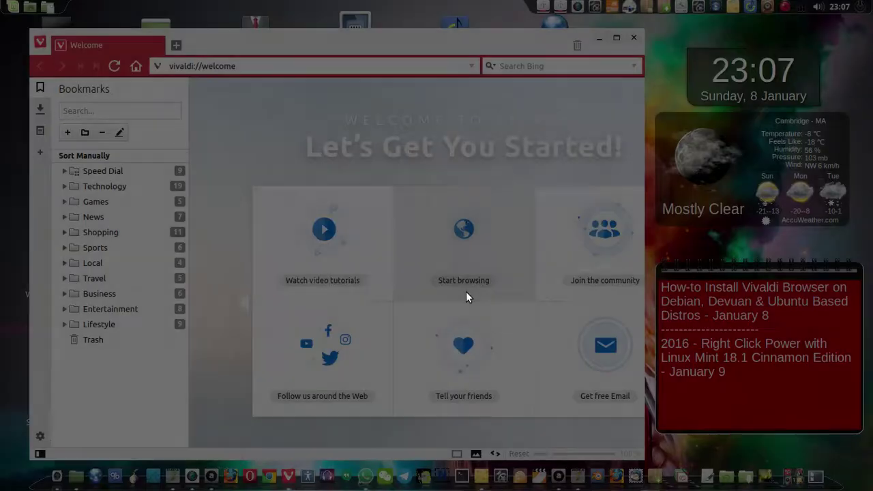
key(Print)
click(752, 312)
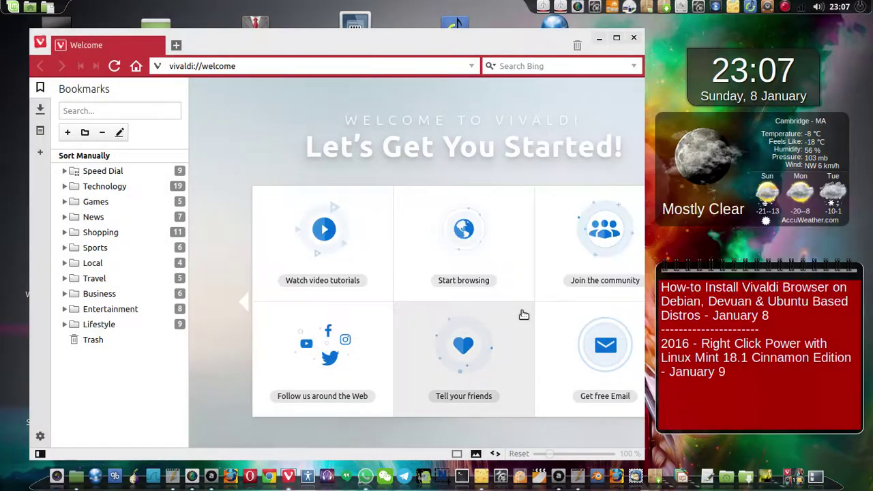
Show the Downloads panel, capture the whole screen and save the screenshot in the Vivaldi folder
click(41, 109)
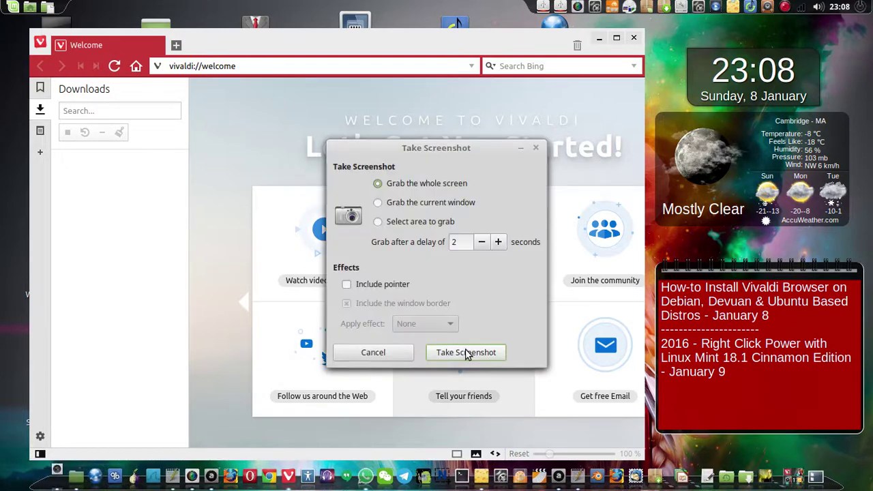
click(455, 356)
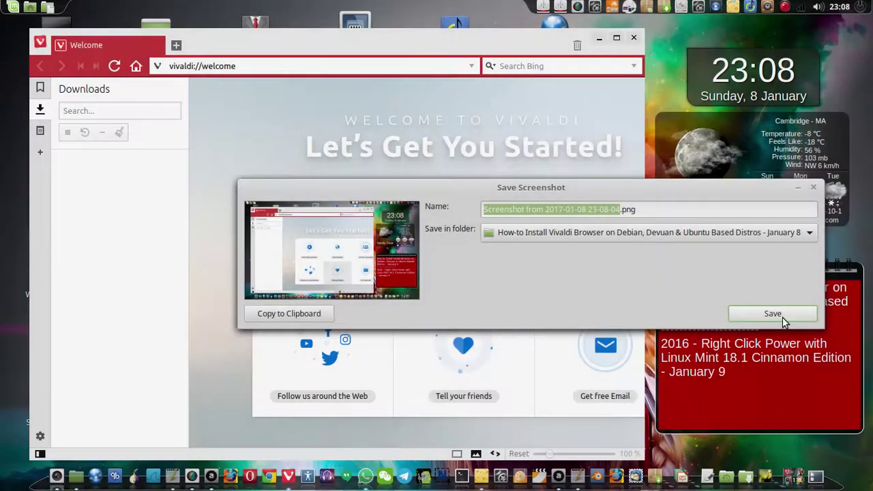
click(778, 315)
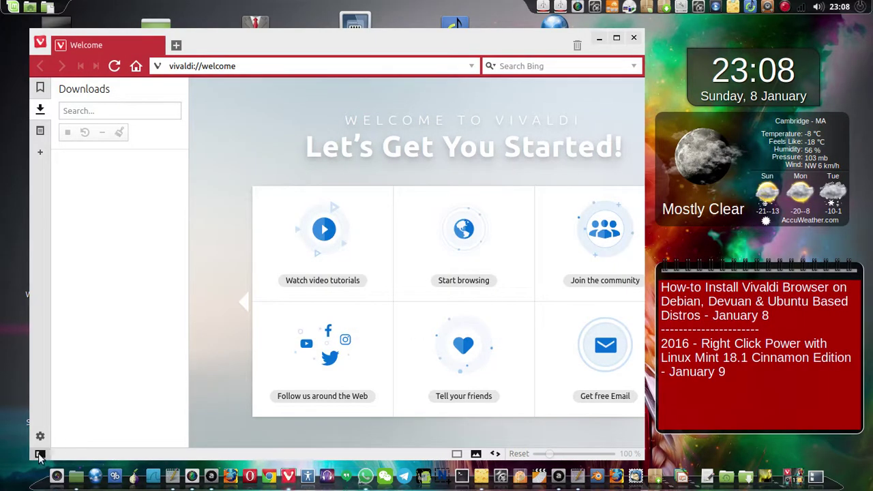
Show the Notes panel, capture the whole screen with a 2-second delay and save the screenshot in the Vivaldi folder
click(40, 131)
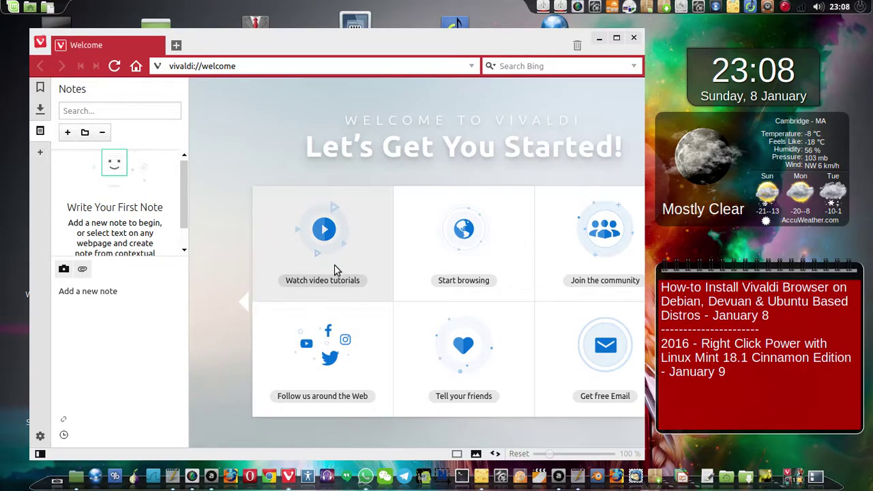
key(Print)
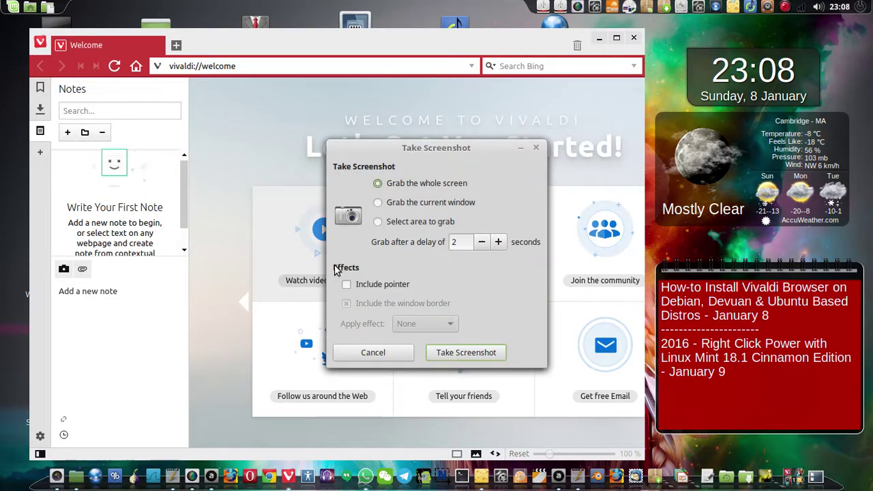
click(455, 361)
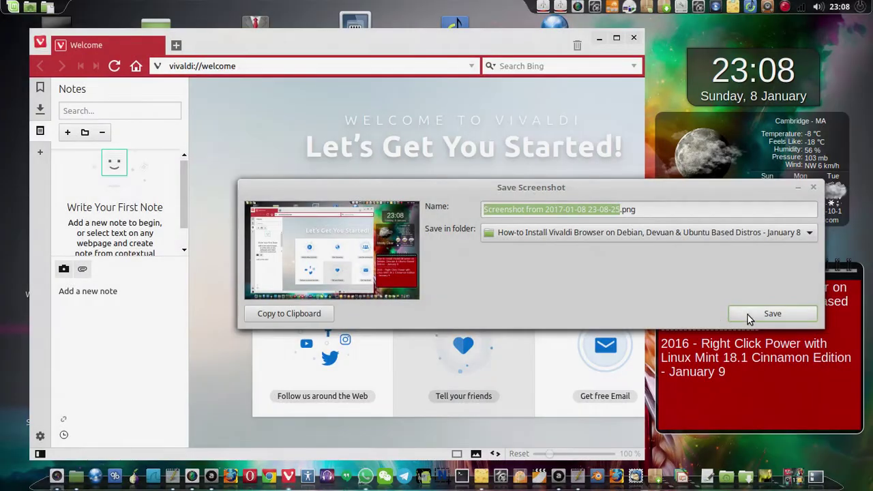
click(748, 315)
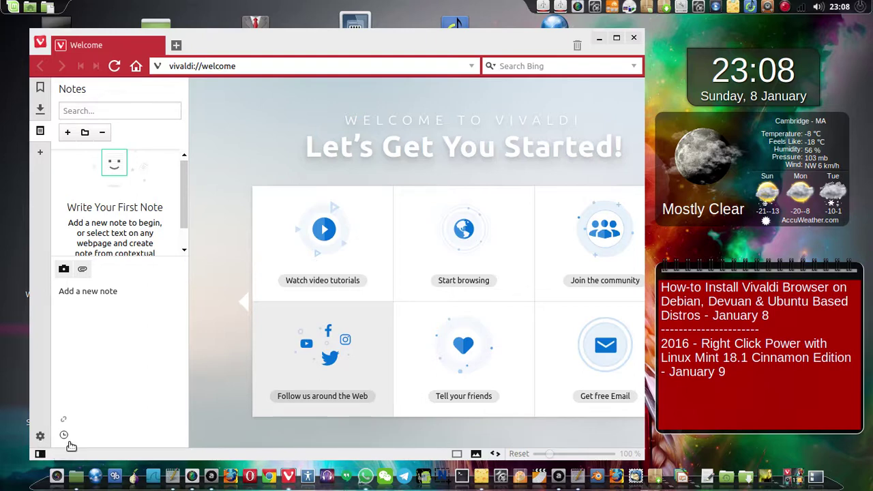
Hide the side panel and open the Vivaldi settings
click(40, 44)
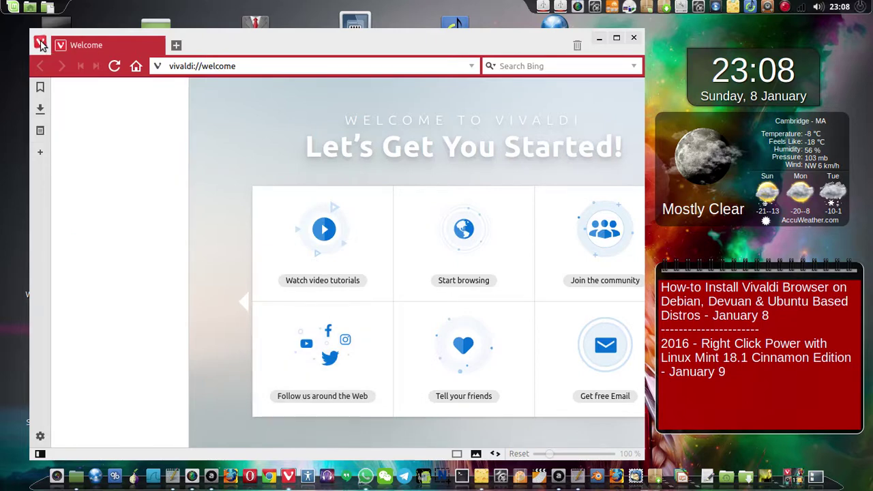
click(40, 45)
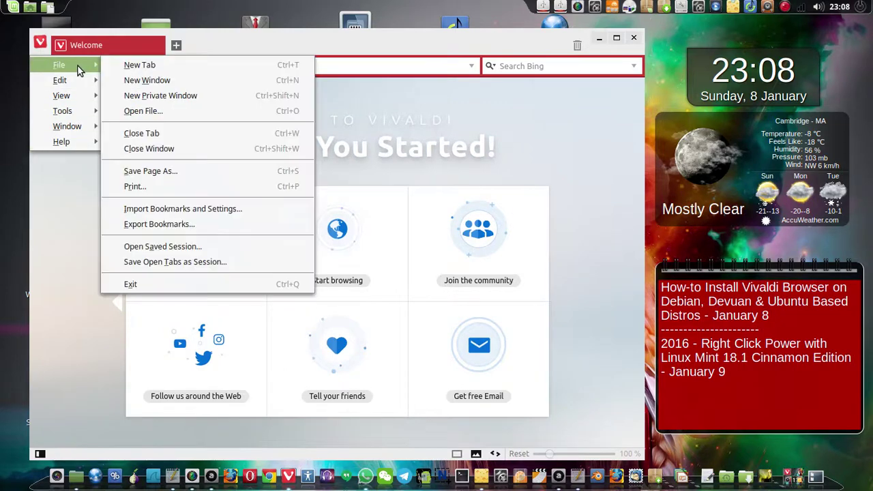
key(ctrl+F12)
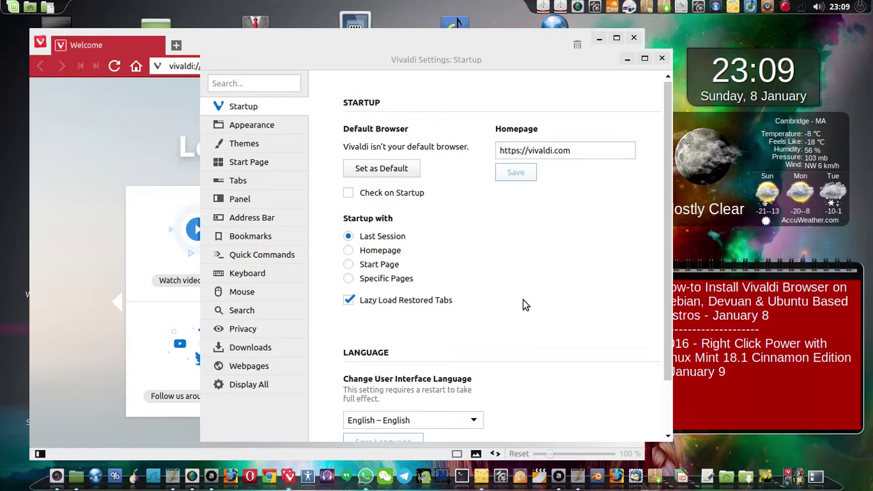
Set Vivaldi to start up with the Start Page and look over the remaining startup and language options
click(348, 265)
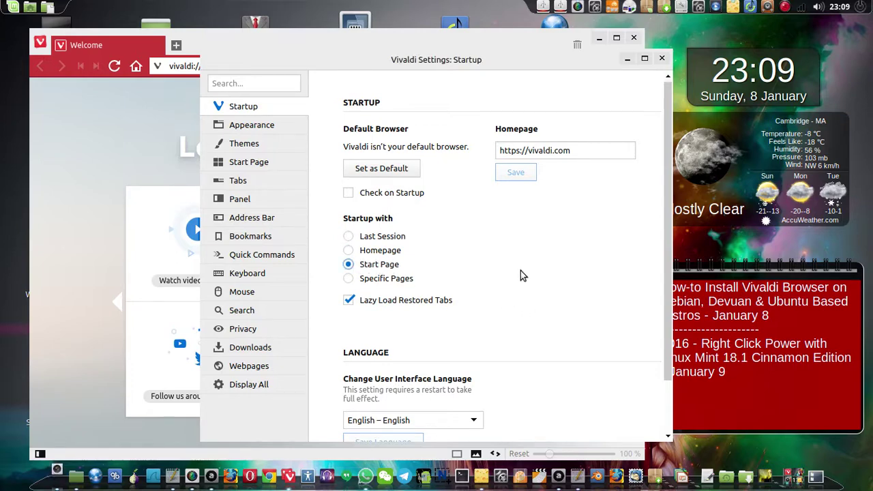
scroll(533, 272, down, 2)
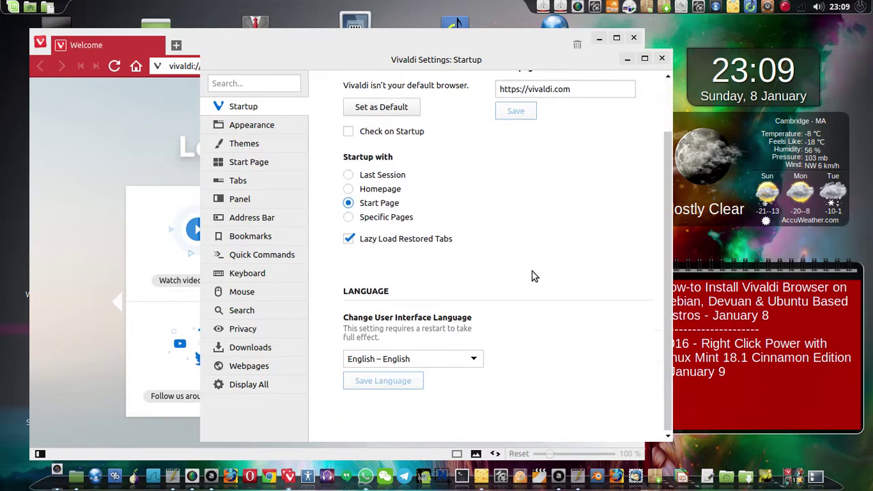
scroll(532, 272, up, 2)
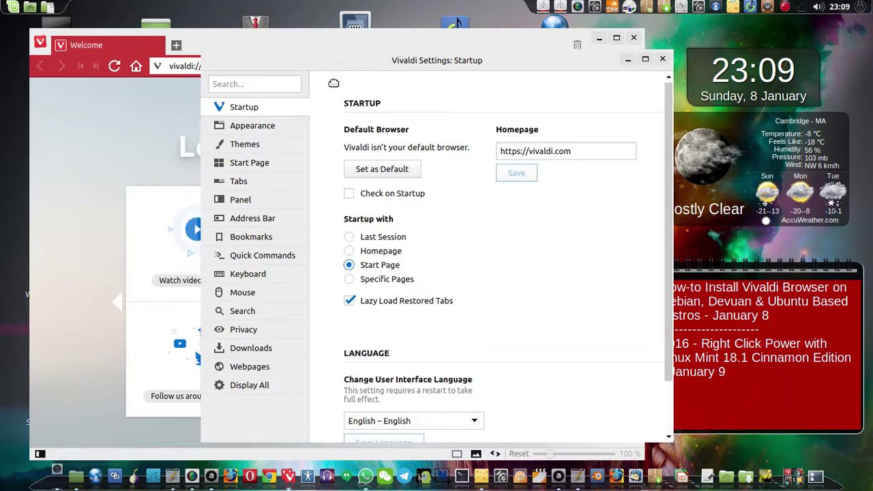
Move the Settings window clear of the desklets, and maximize it briefly before restoring its size
drag(341, 57, 255, 69)
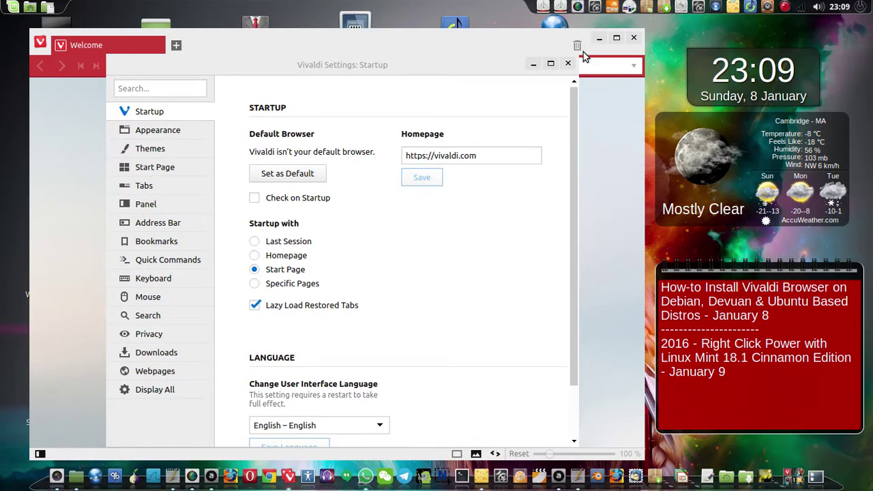
double_click(537, 71)
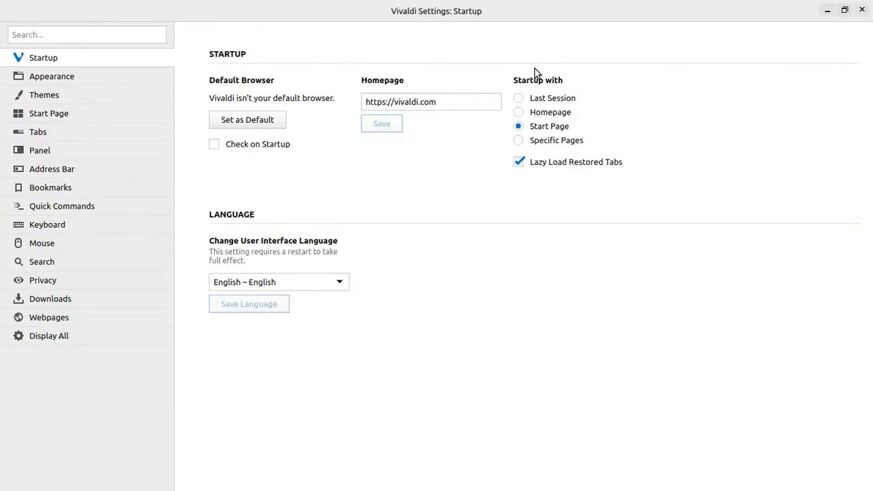
double_click(616, 14)
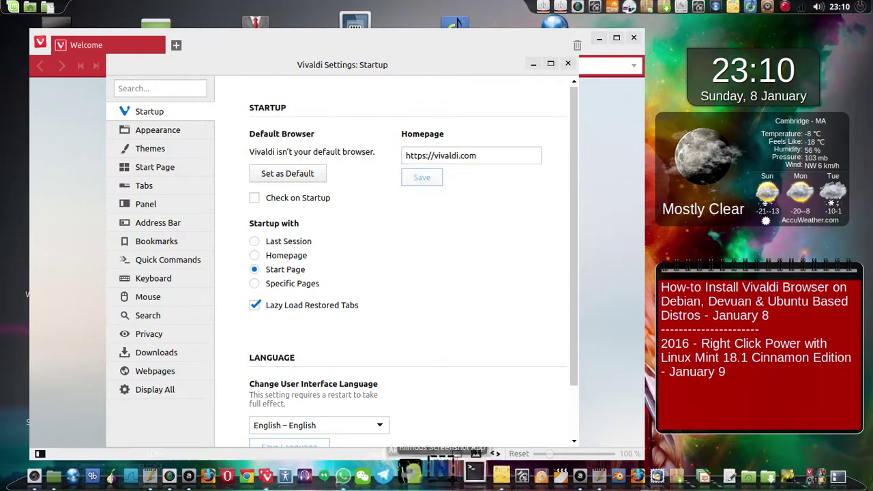
Find the hidden Take Screenshot dialog through the workspace overview, and close both the Settings window and that dialog without capturing
click(824, 481)
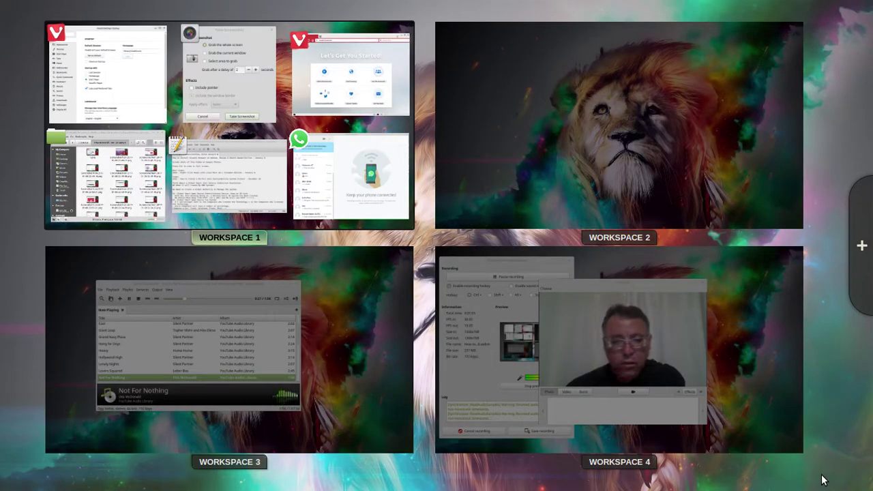
mouse_move(598, 290)
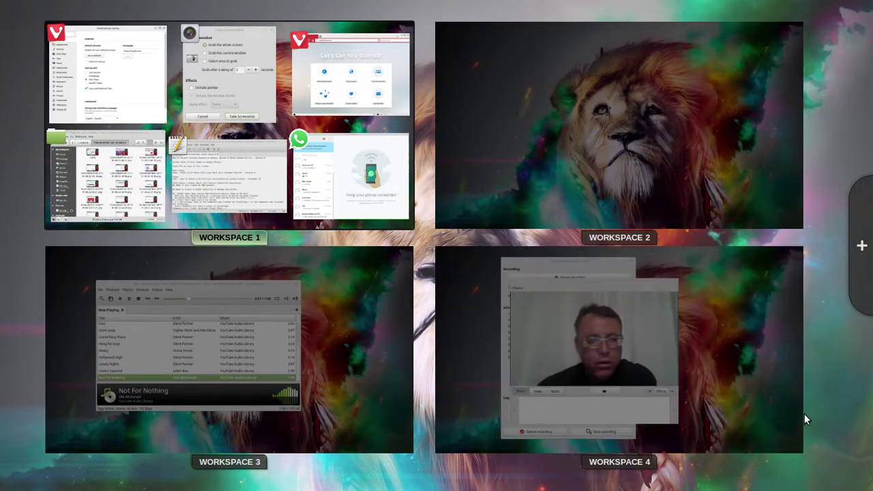
click(148, 97)
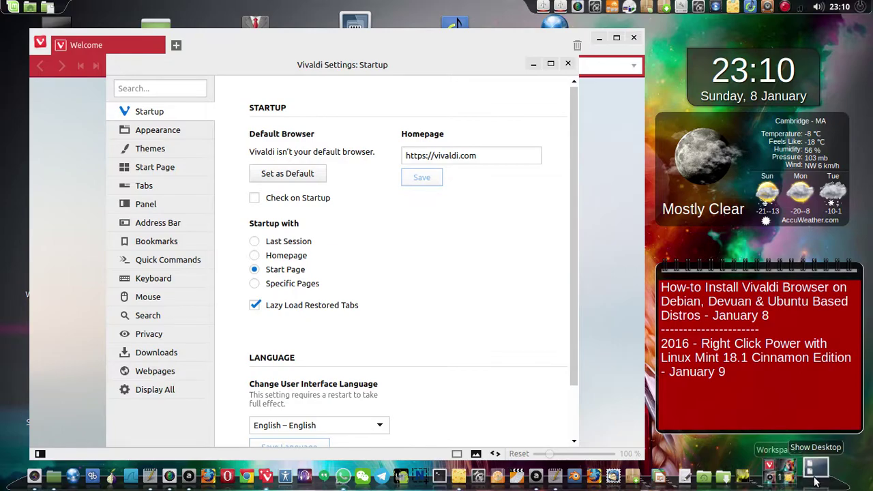
click(816, 482)
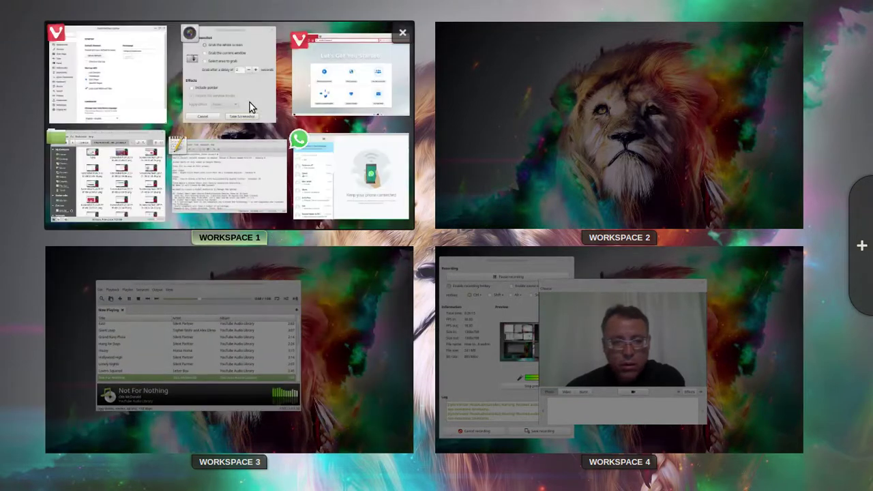
click(250, 104)
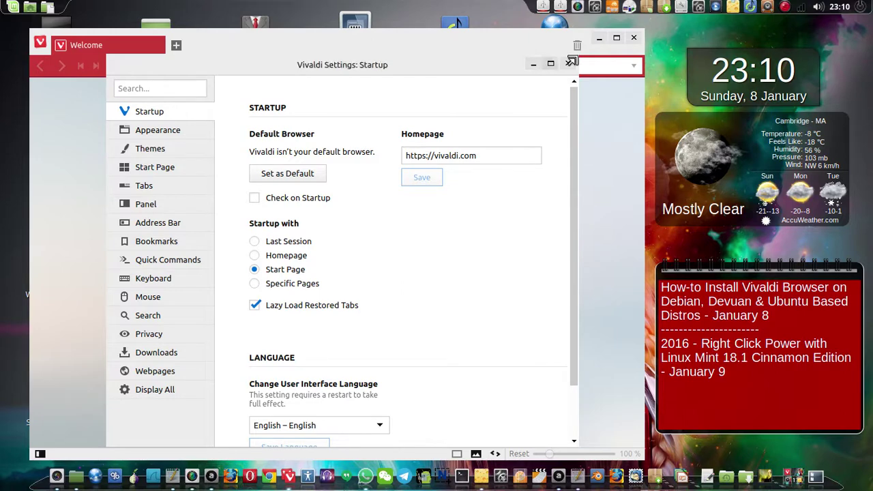
key(Print)
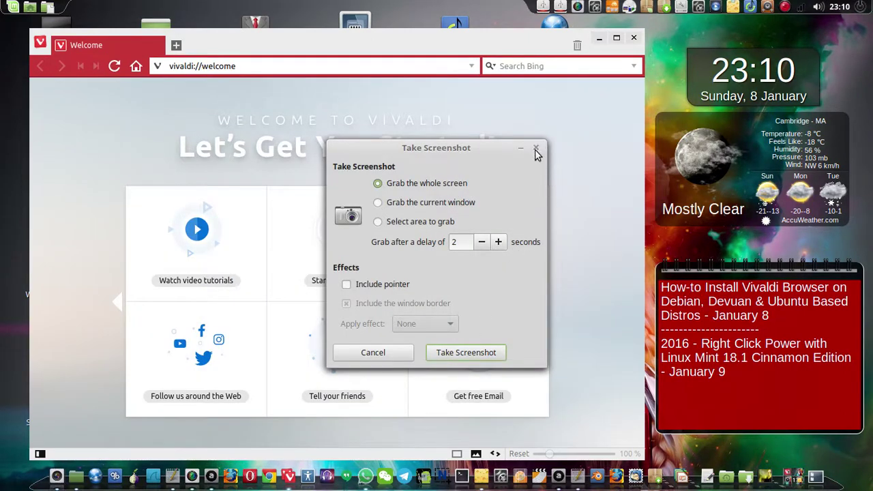
click(537, 148)
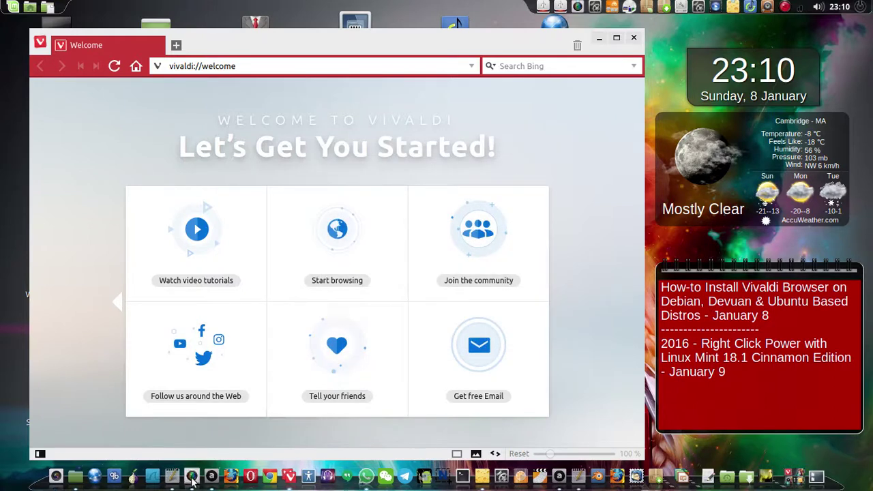
Bring the open Vivaldi Settings window to the front, minimize the Welcome window, and move Settings clear of the desklets
click(290, 474)
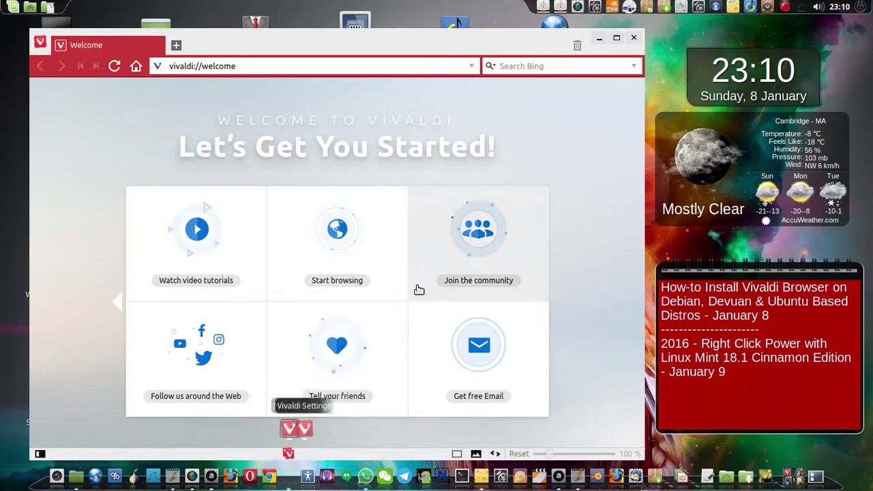
click(290, 476)
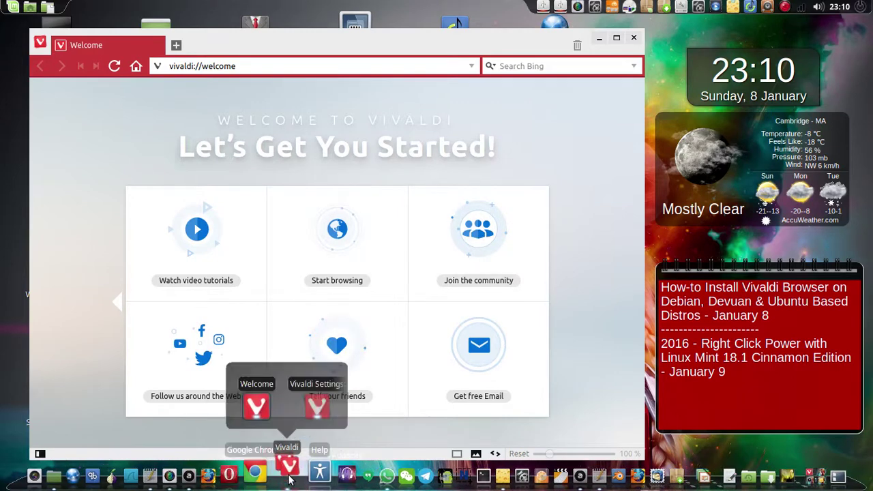
click(317, 399)
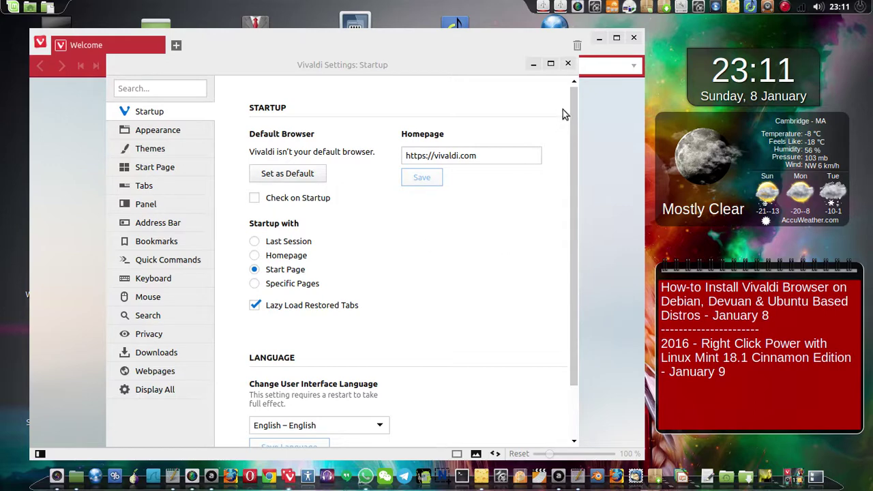
click(600, 39)
drag(456, 69, 413, 174)
drag(404, 118, 369, 51)
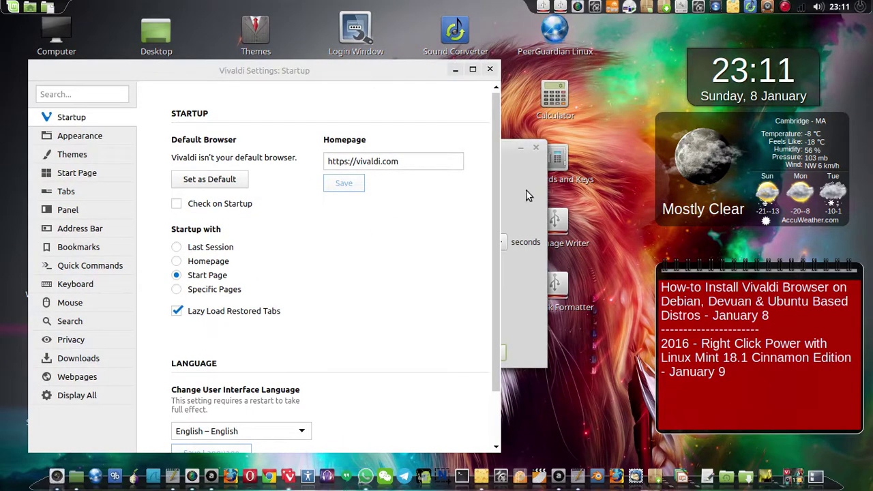
Place the Take Screenshot dialog beside the Startup settings, capture the whole screen and save the screenshot
click(508, 168)
drag(514, 146, 748, 144)
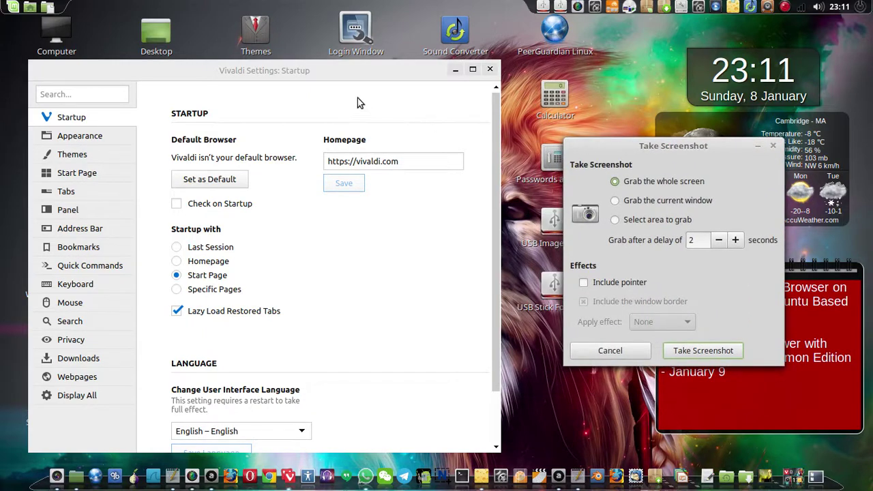
click(343, 70)
drag(339, 68, 383, 47)
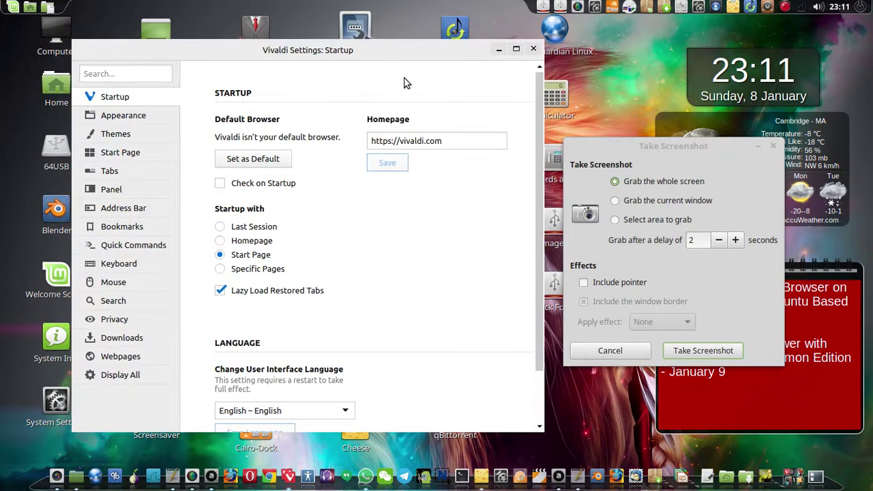
click(676, 339)
click(575, 351)
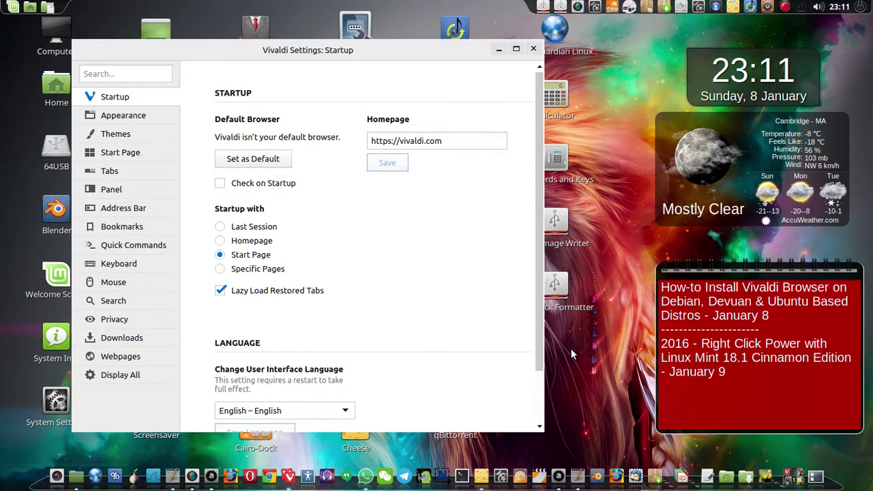
key(Print)
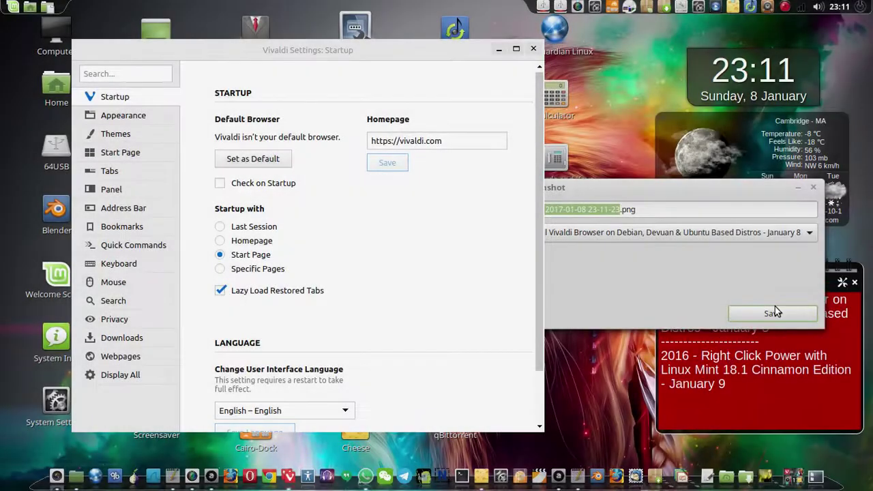
click(773, 311)
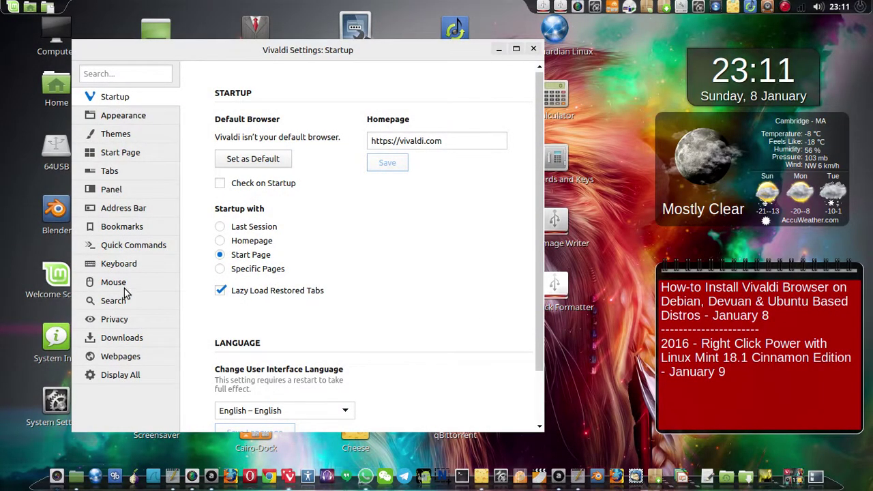
In the Search settings, make DuckDuckGo the default search engine and enable Always open in new tab
click(116, 301)
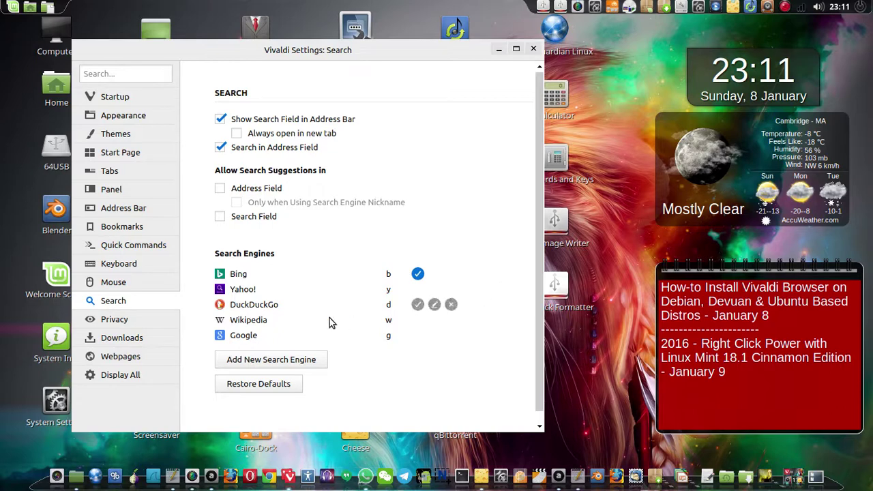
click(418, 304)
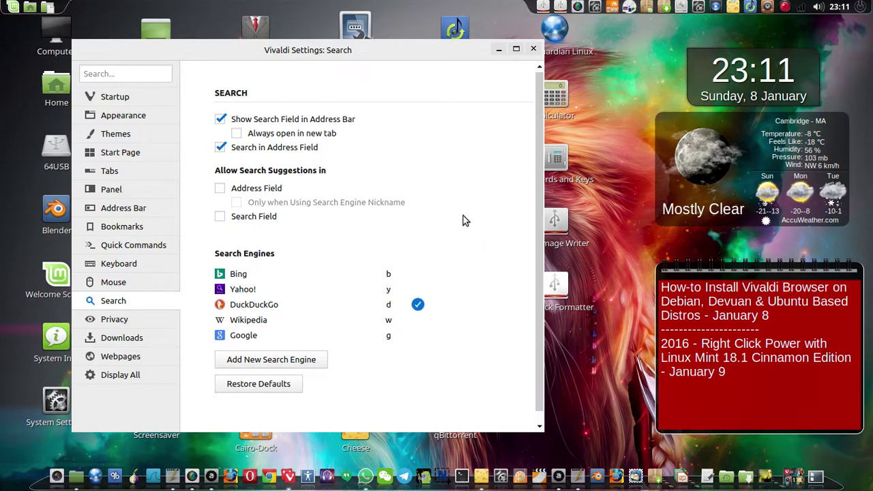
click(240, 135)
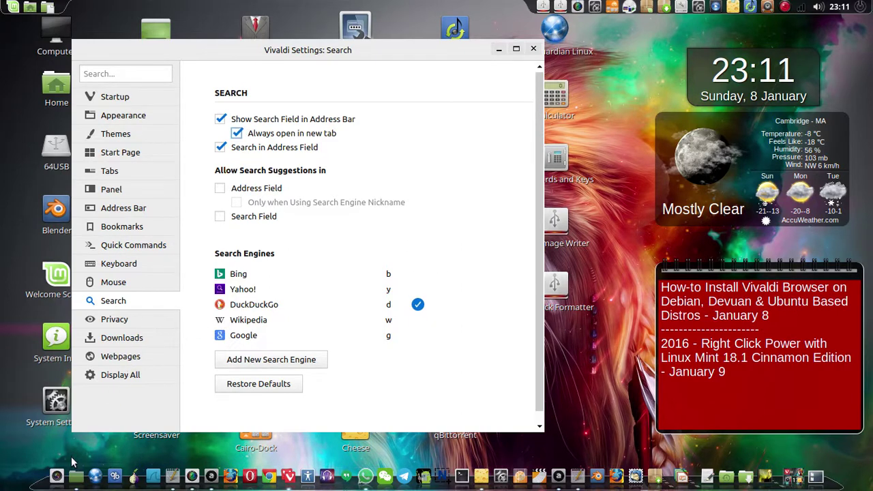
Capture the whole screen with the Search settings in view and save the screenshot in the Vivaldi video's folder
click(57, 481)
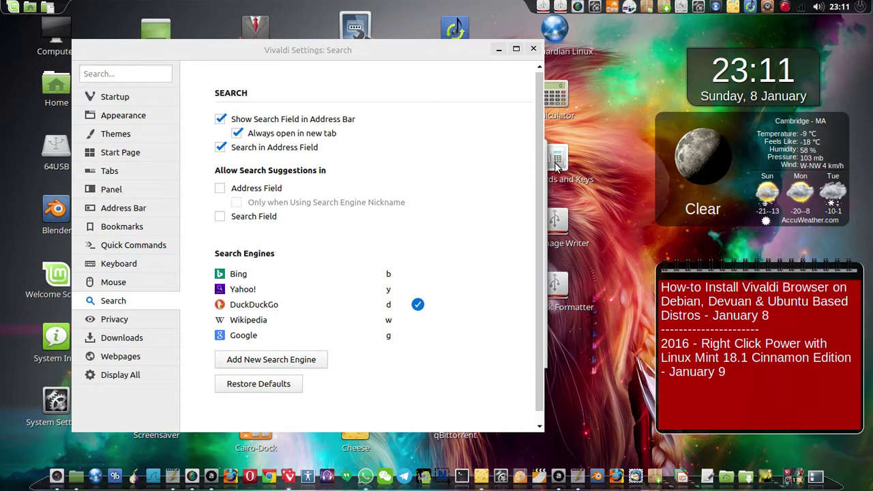
drag(439, 54, 392, 56)
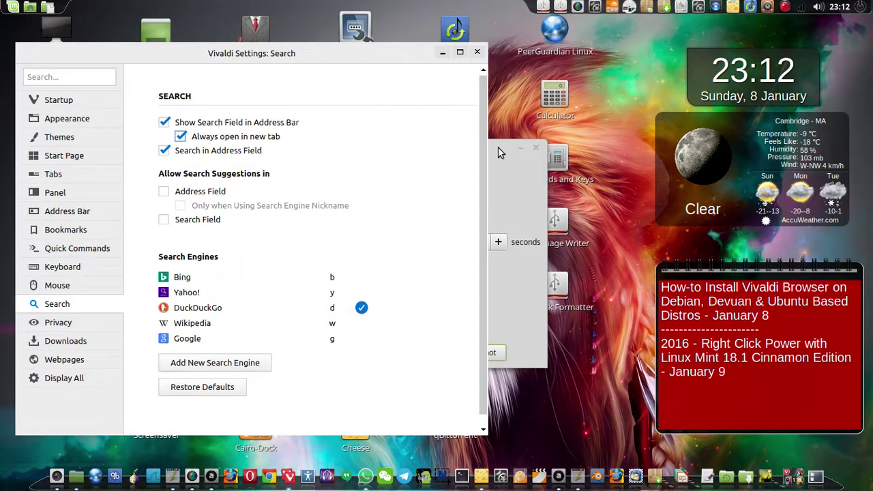
drag(512, 151, 776, 170)
click(756, 366)
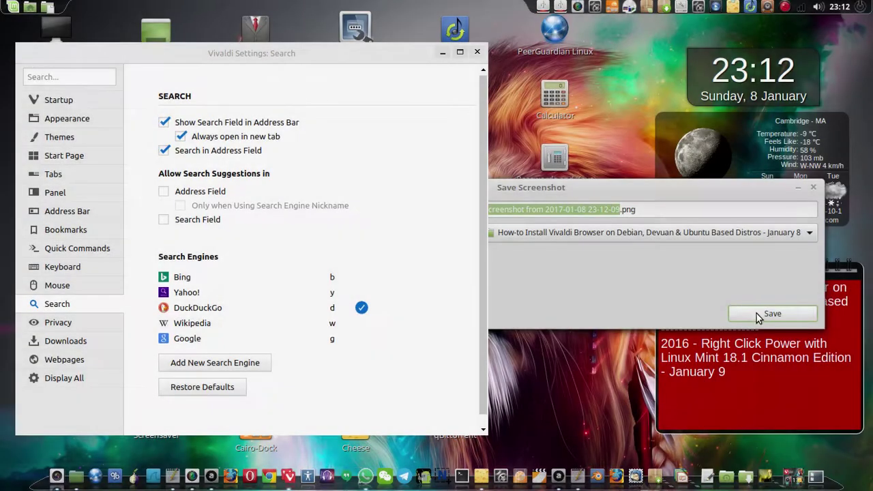
click(757, 315)
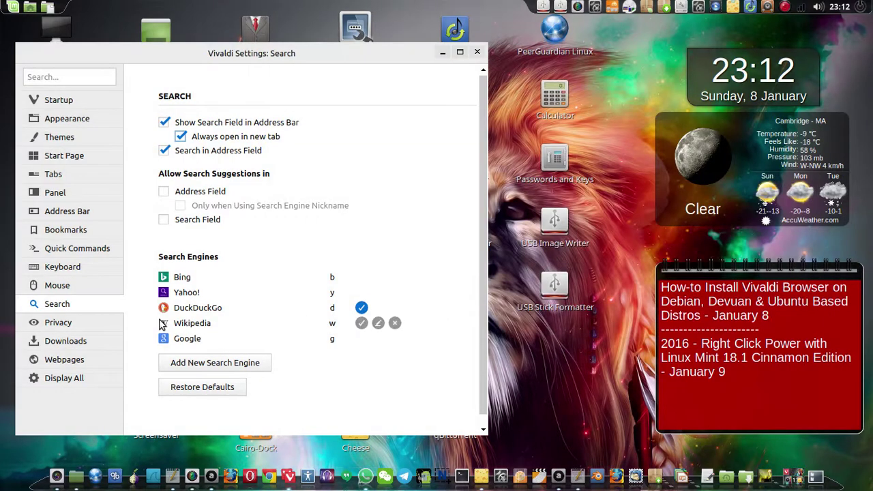
In the Privacy settings, turn on Ask Websites Not to Track Me
click(94, 321)
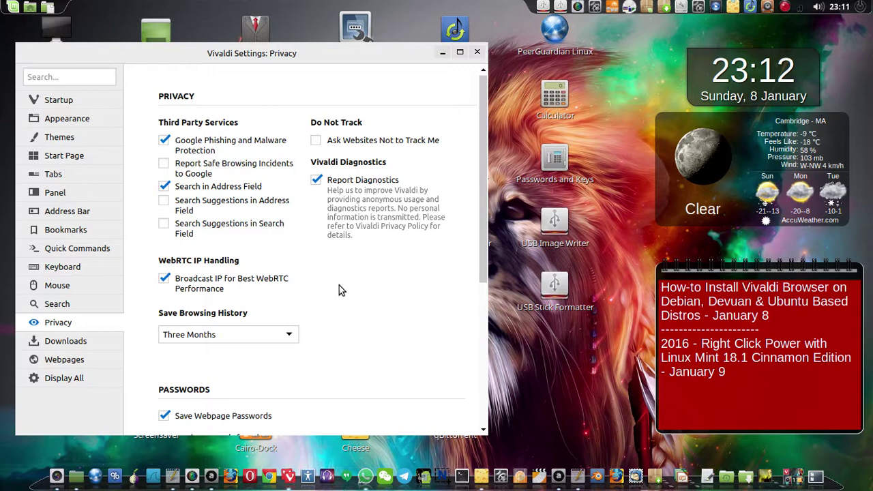
click(318, 141)
Capture the whole screen with the Privacy settings, disable Broadcast IP for Best WebRTC Performance, and save the screenshot
drag(58, 476, 56, 449)
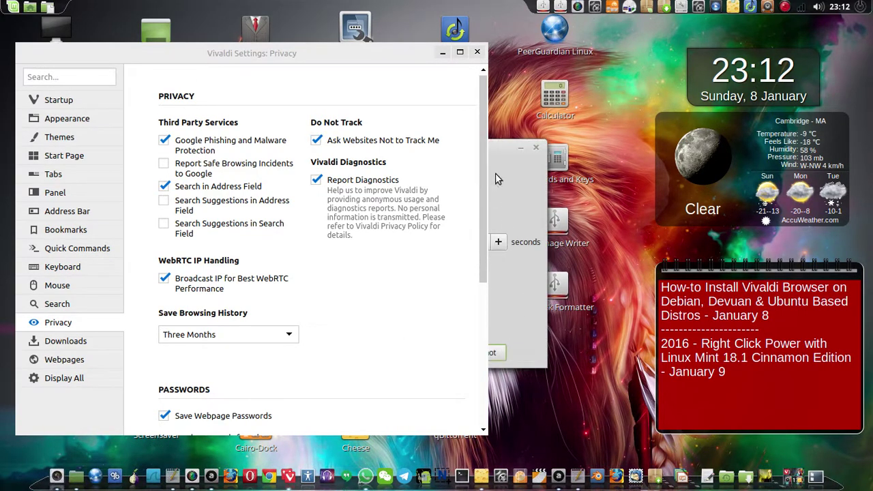
drag(499, 148, 753, 164)
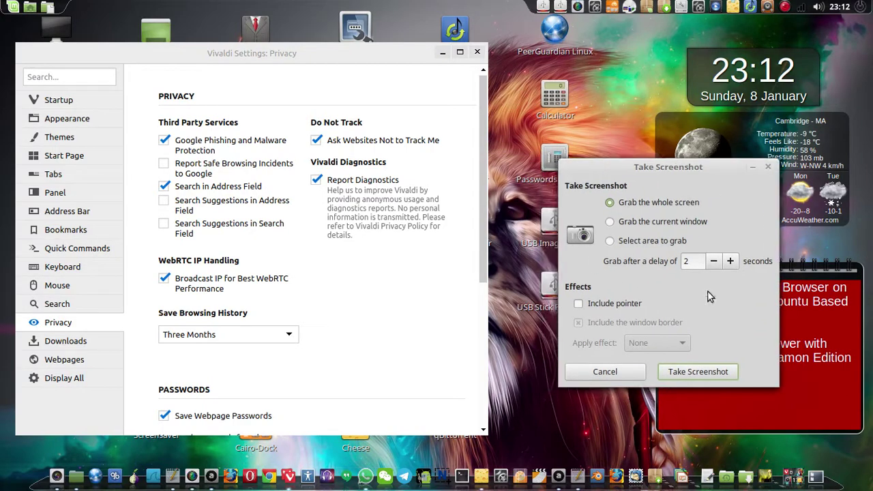
click(698, 374)
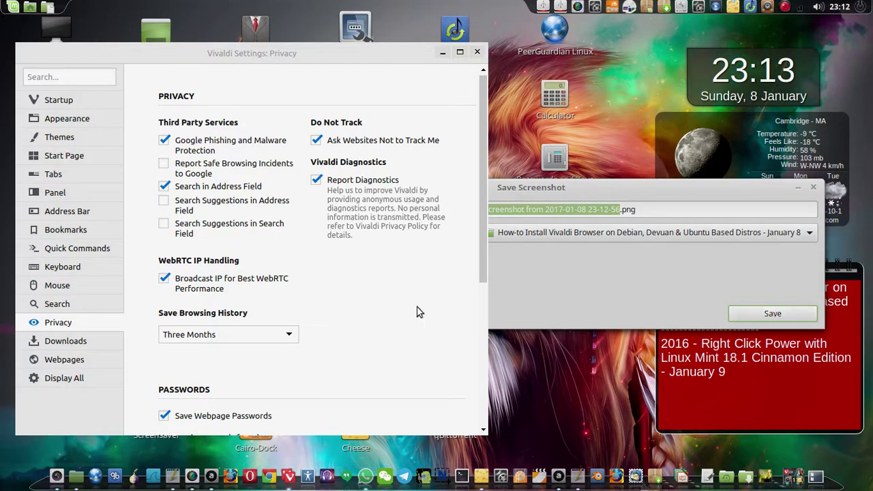
click(166, 280)
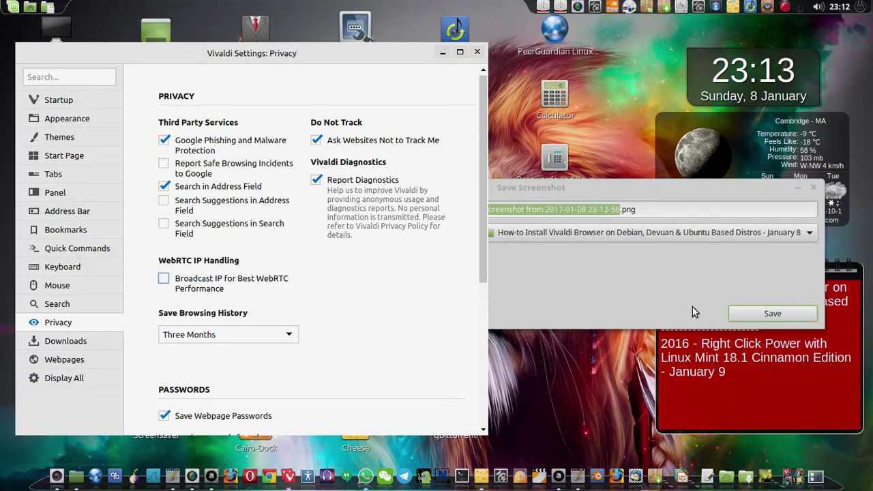
click(754, 318)
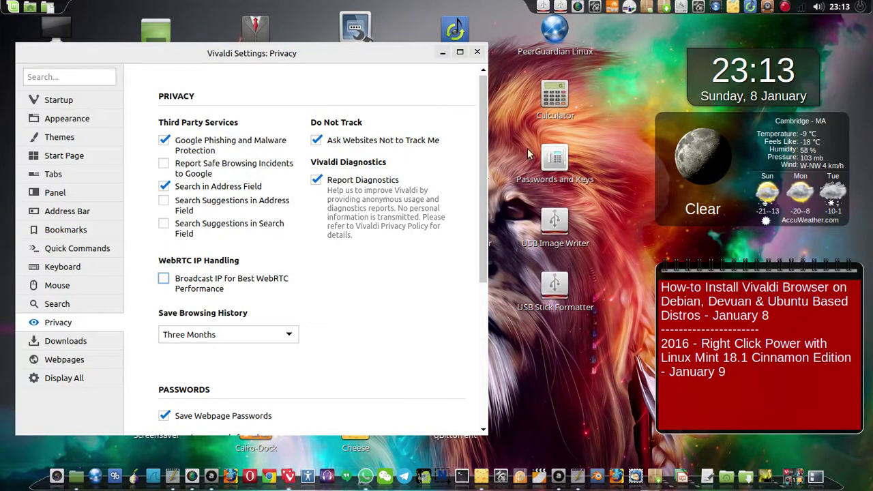
Close the Vivaldi Settings window, launch Opera, and close the remaining Vivaldi Welcome window
click(477, 52)
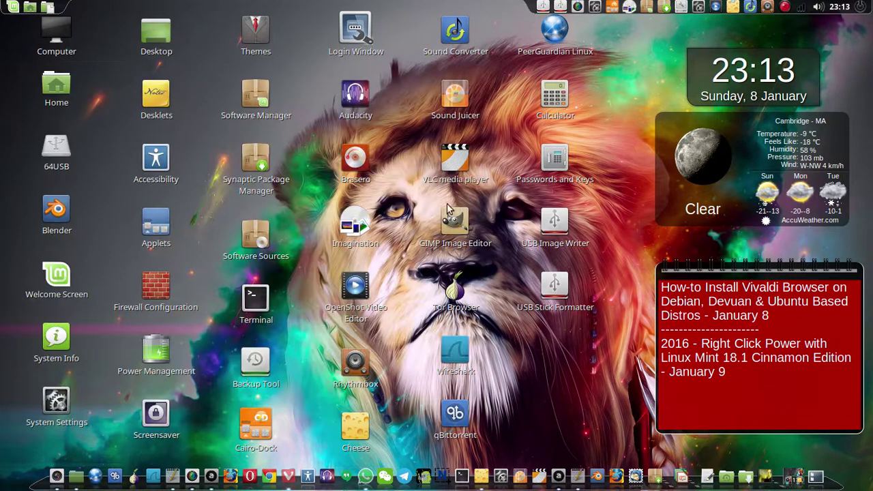
drag(247, 477, 250, 449)
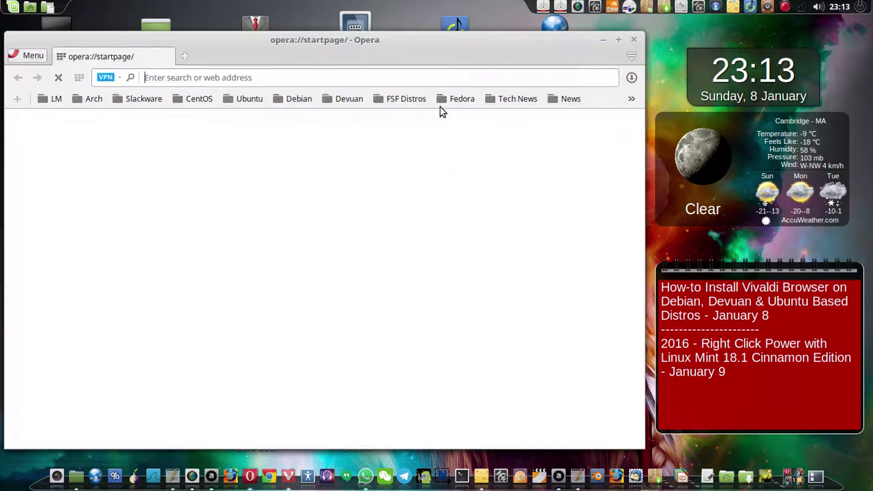
mouse_move(407, 41)
mouse_down()
mouse_move(417, 34)
mouse_move(399, 29)
mouse_move(409, 33)
mouse_up()
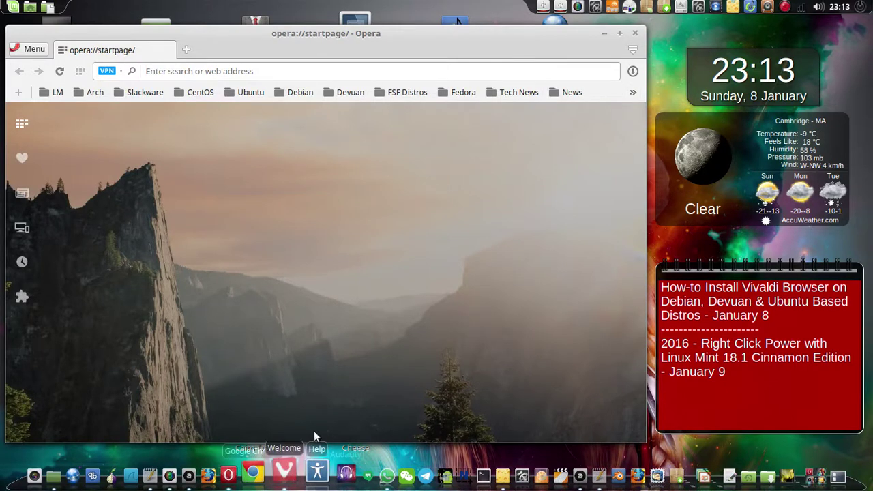
click(285, 471)
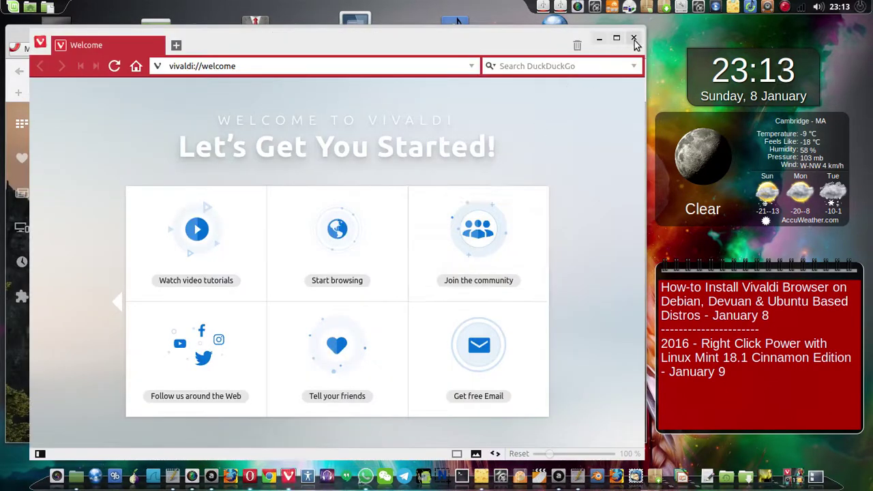
click(634, 41)
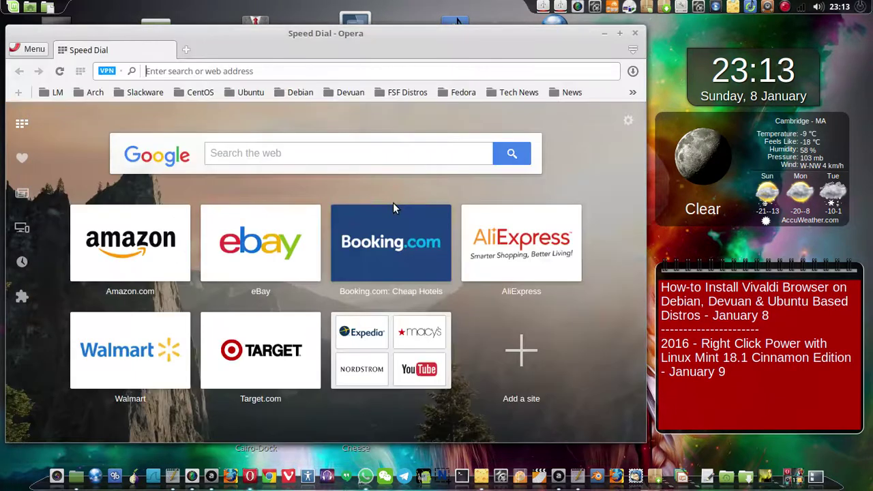
Open the Google Photos page from Opera's G Eco bookmarks, bring up the video's notes file briefly, and enter the photo library
click(633, 92)
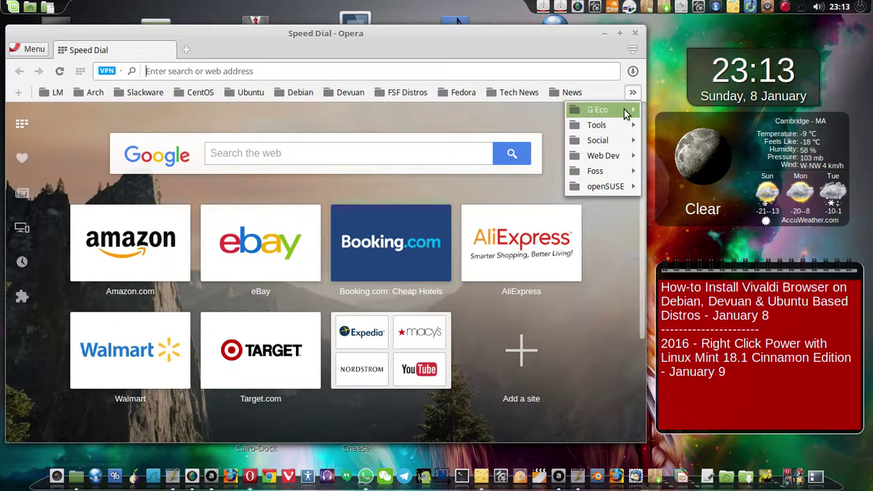
mouse_move(625, 109)
click(673, 136)
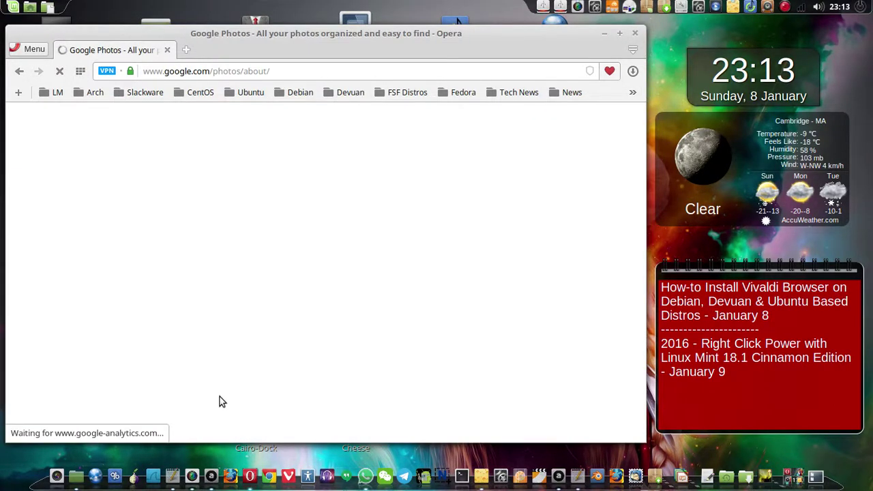
click(172, 475)
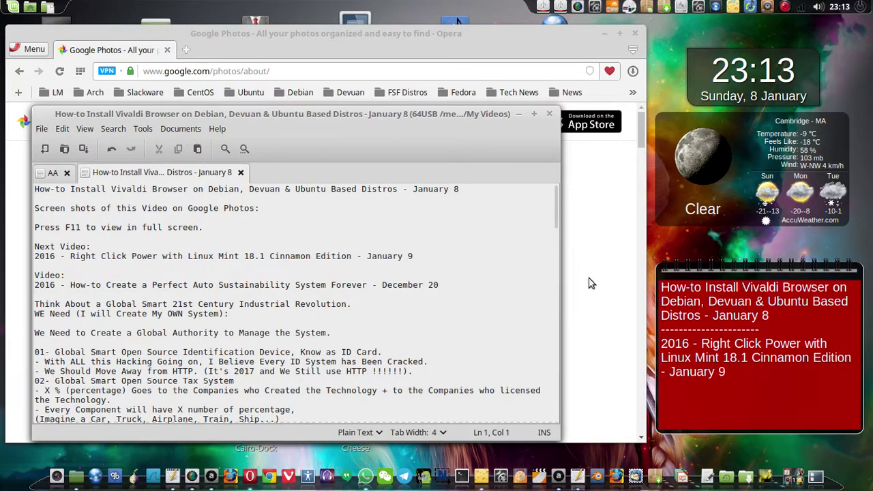
click(565, 289)
click(353, 367)
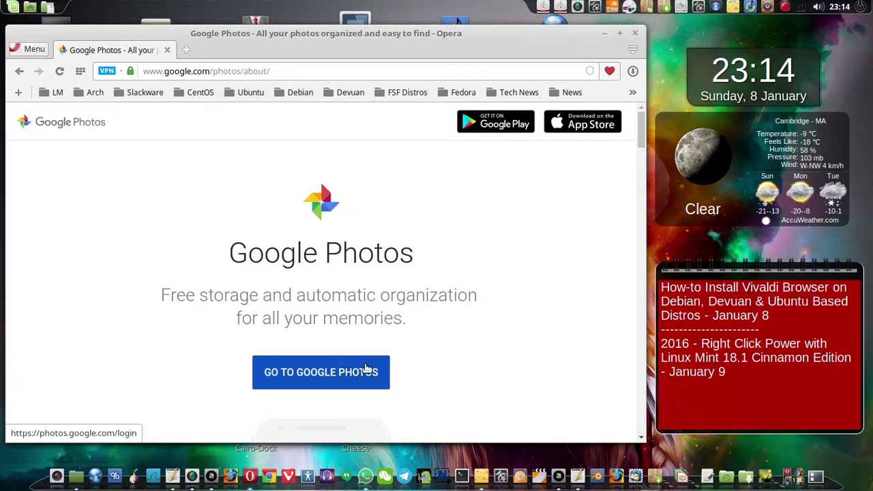
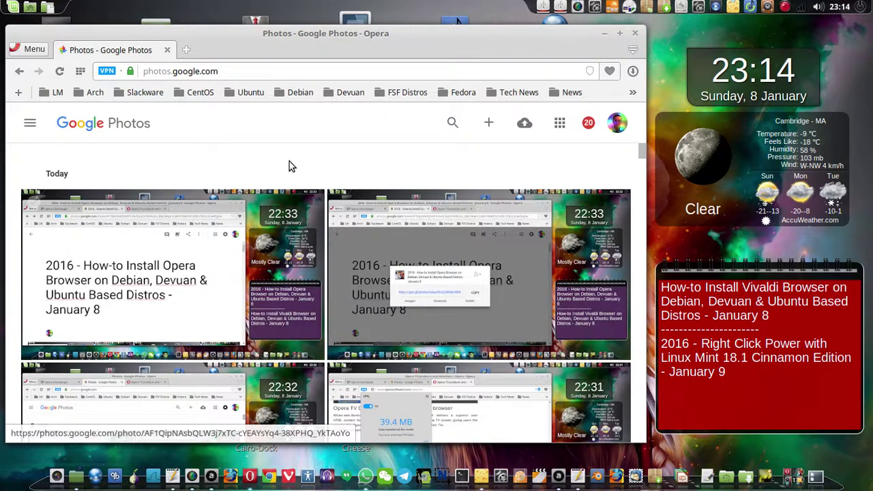
Upload all screenshots from the 64USB folder How-to Install Vivaldi Browser on Debian, Devuan & Ubuntu Based Distros - January 8 to the photo library
click(527, 126)
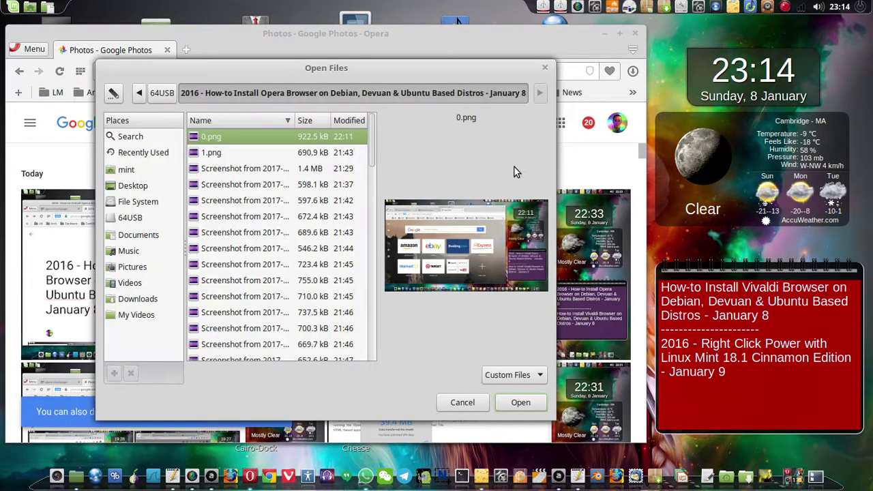
click(159, 93)
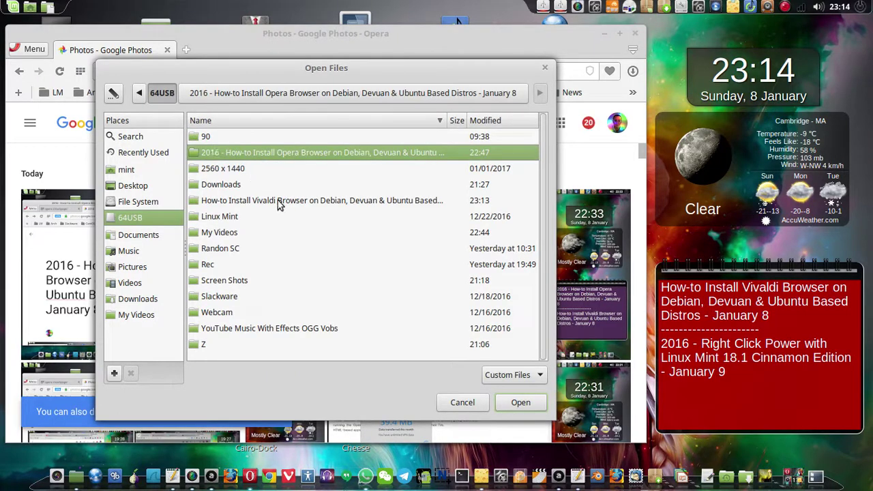
double_click(278, 201)
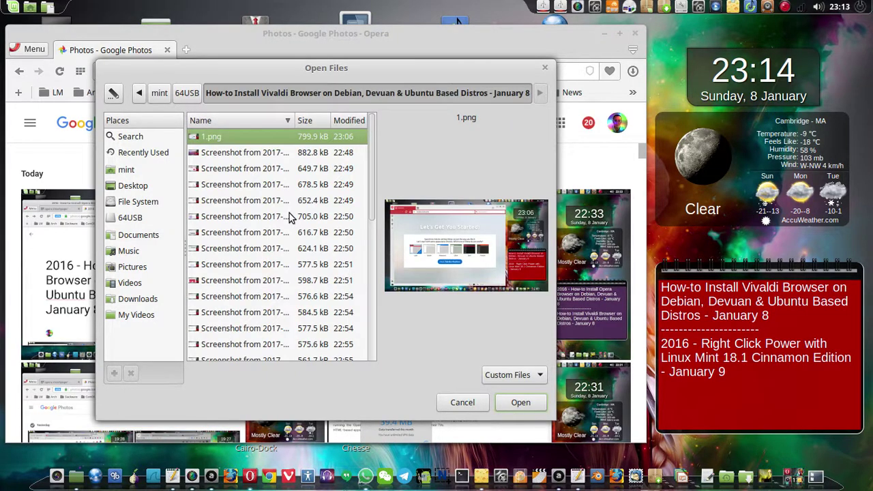
key(ctrl+a)
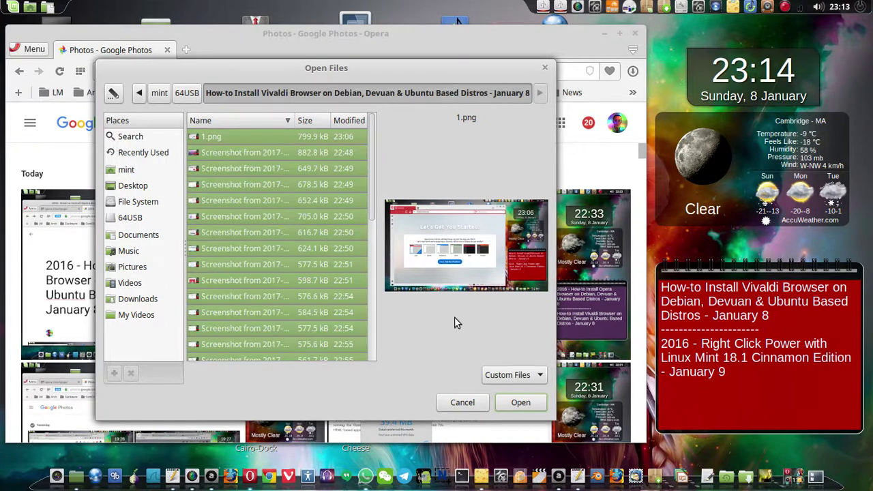
click(518, 403)
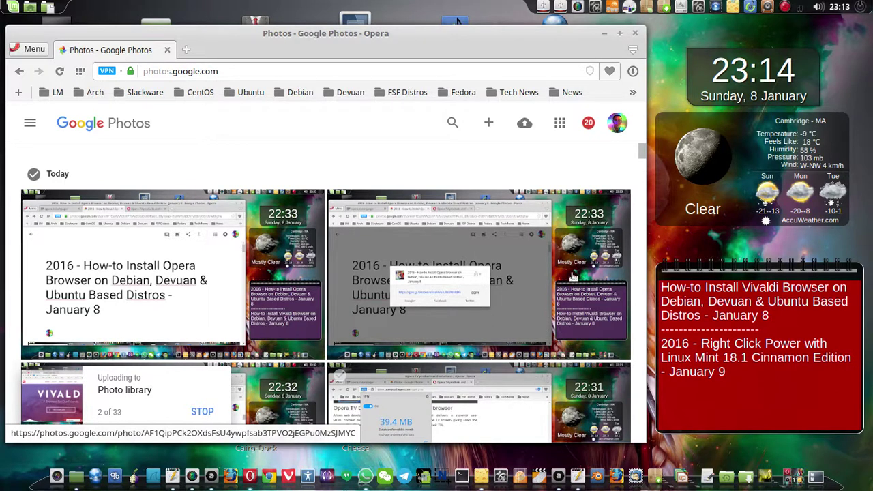
click(784, 8)
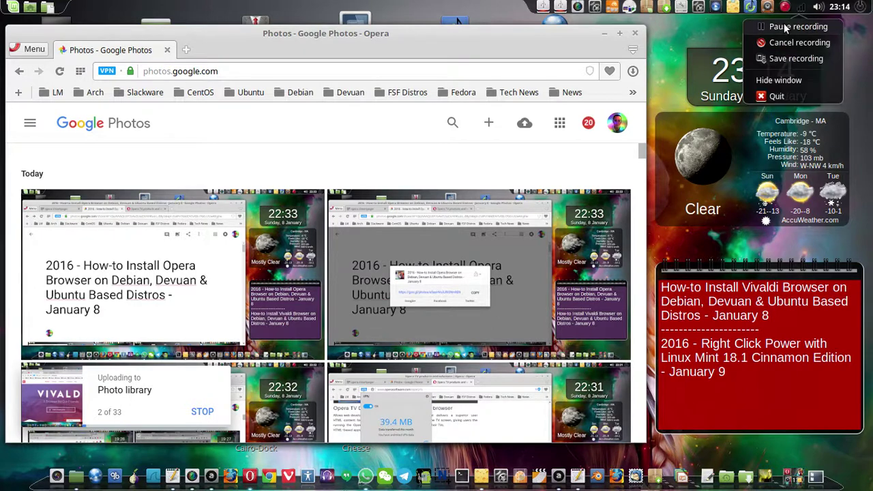
click(795, 26)
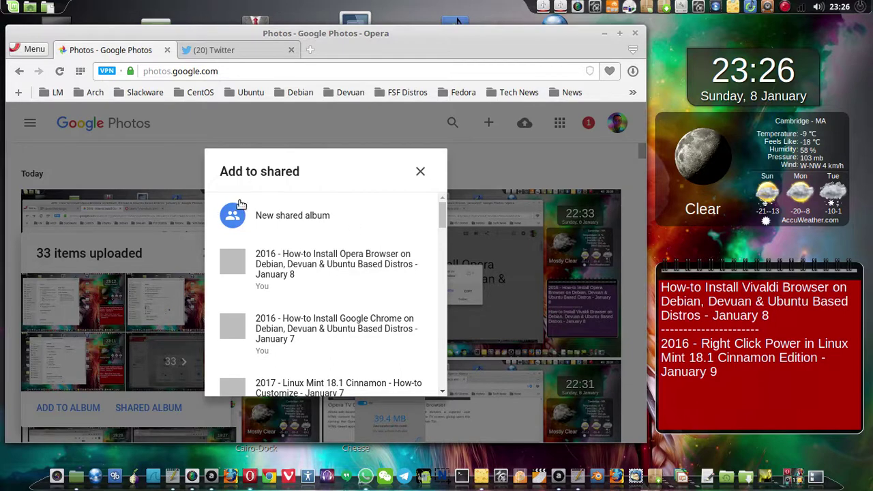
Create a new shared album from the uploaded items and copy the video title from the first line of the notes file
click(350, 236)
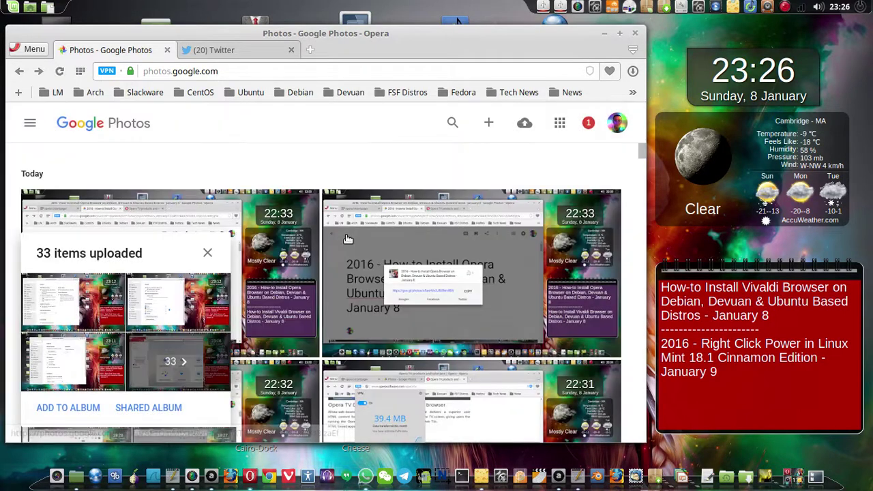
click(173, 477)
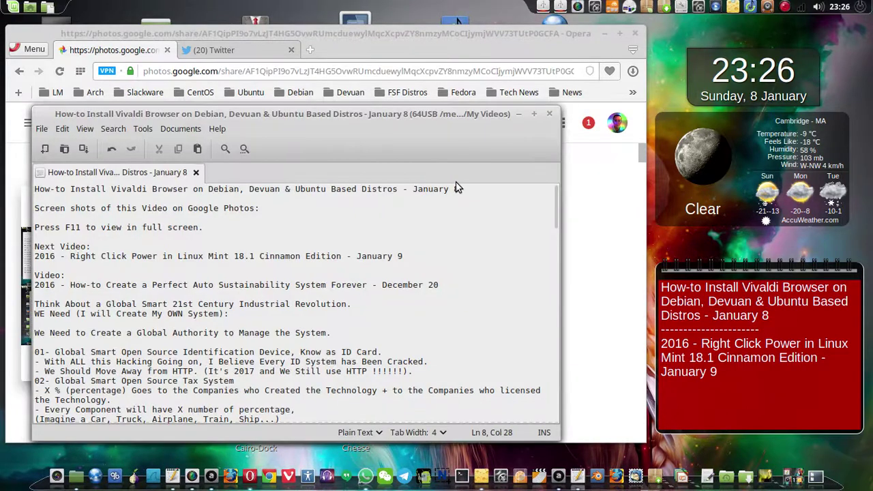
drag(459, 189, 25, 181)
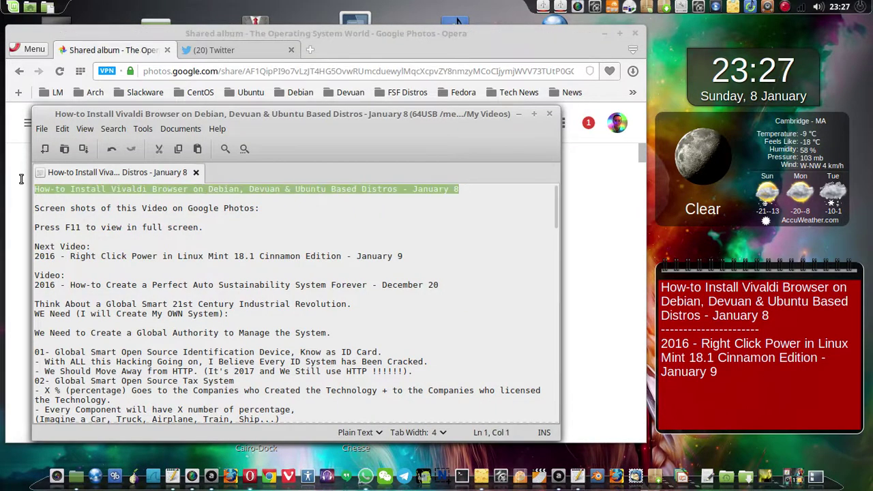
right_click(101, 189)
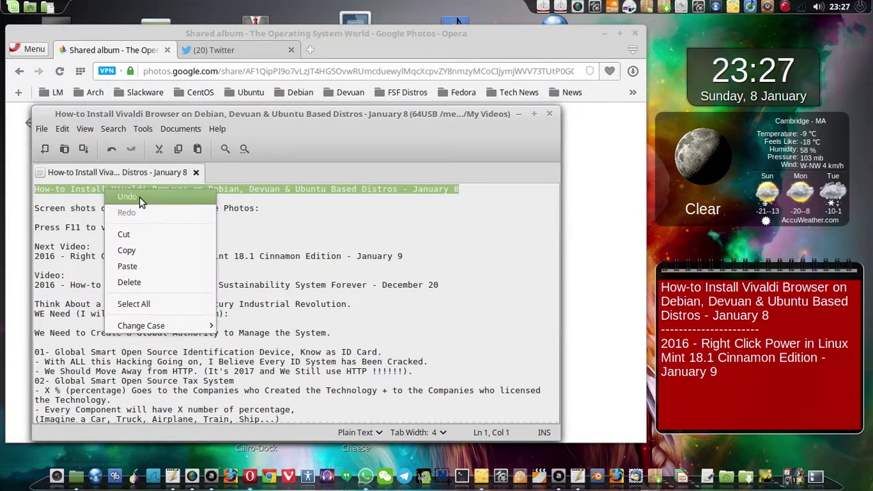
key(Escape)
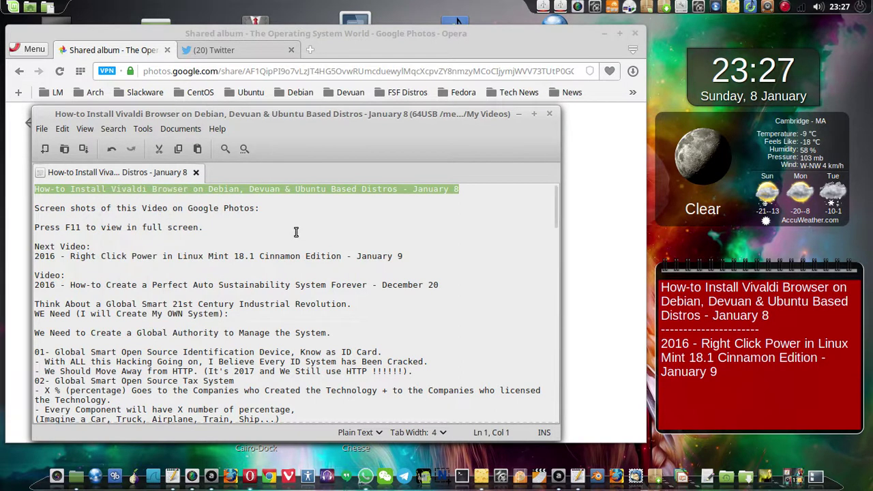
right_click(295, 194)
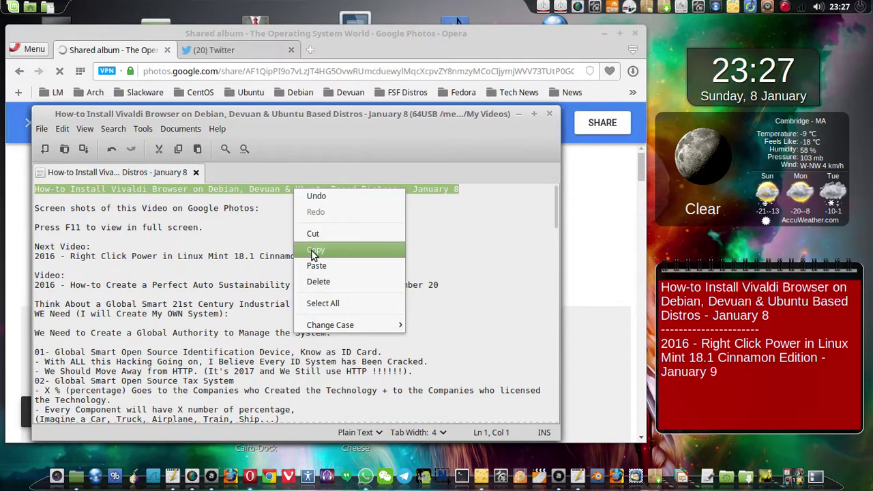
click(382, 250)
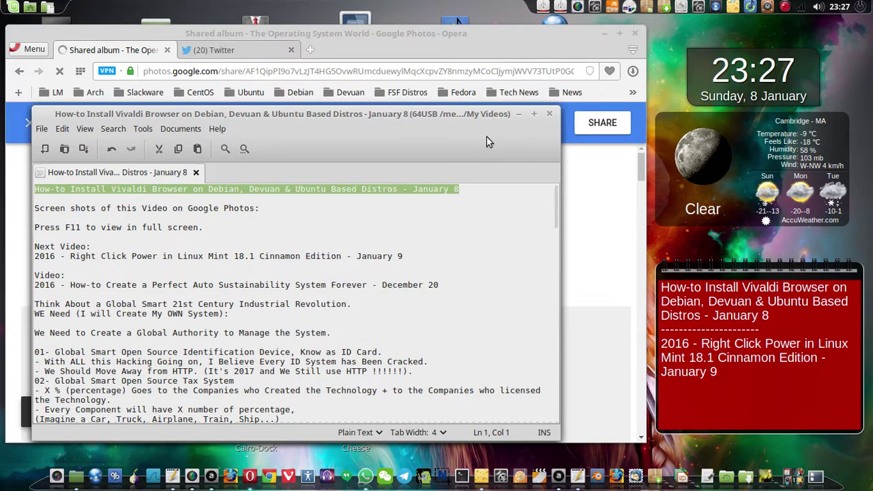
click(521, 114)
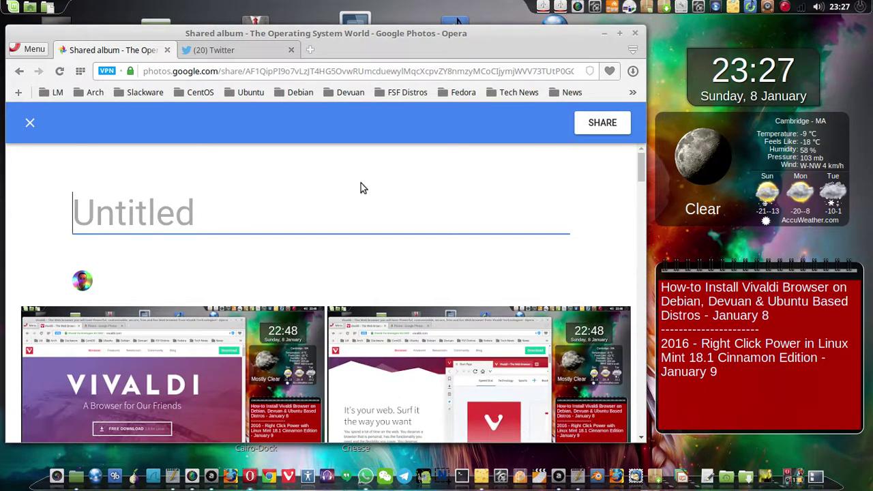
Title the album How-to Install Vivaldi Browser on Debian, Devuan & Ubuntu Based Distros - January 8, and share it by generating a link
right_click(166, 218)
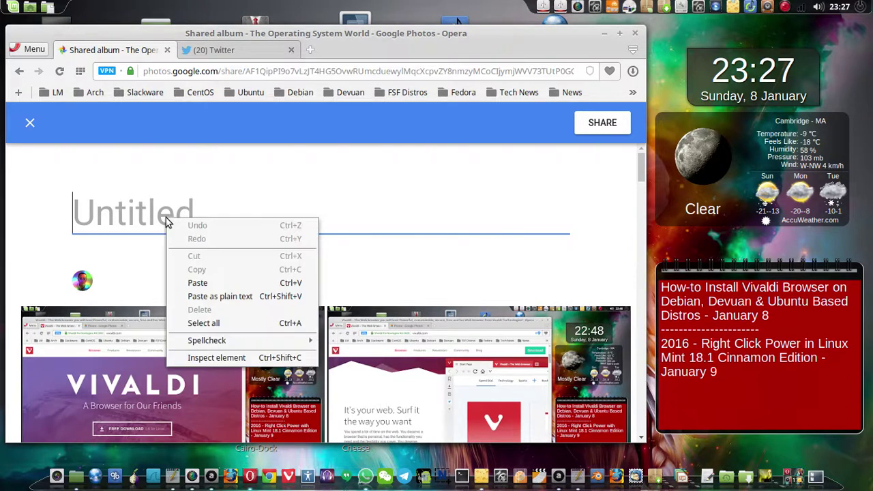
click(229, 285)
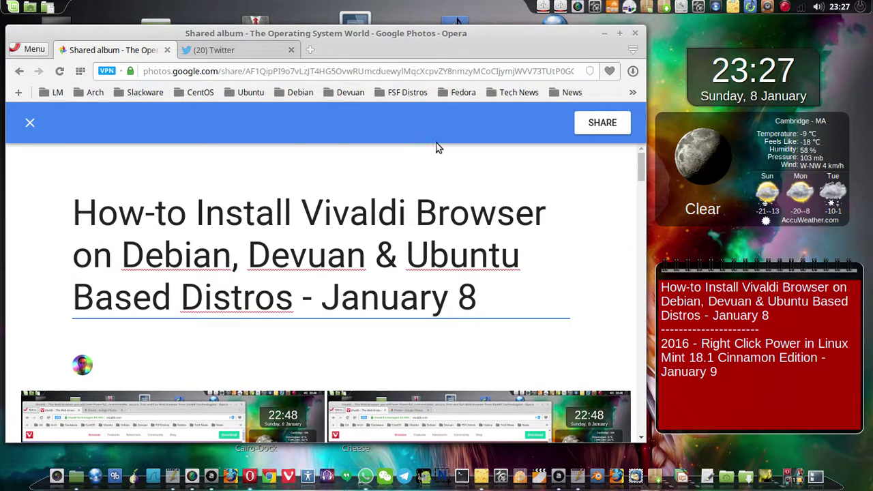
click(588, 127)
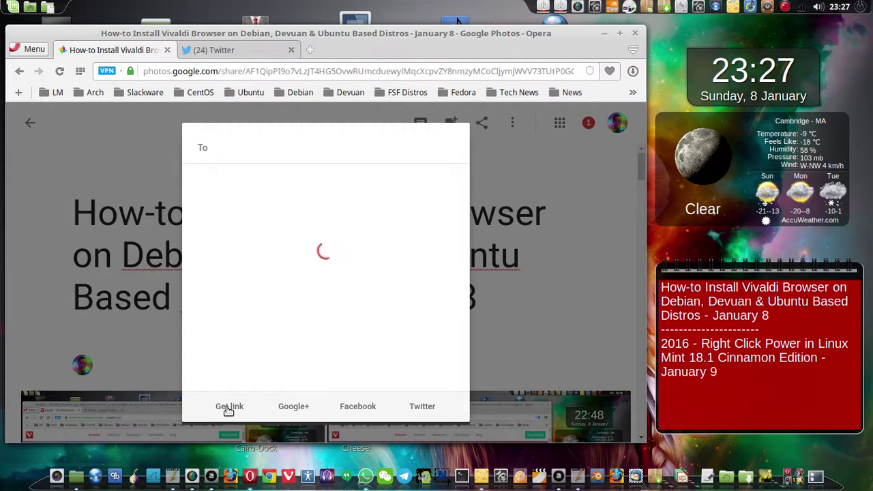
click(229, 408)
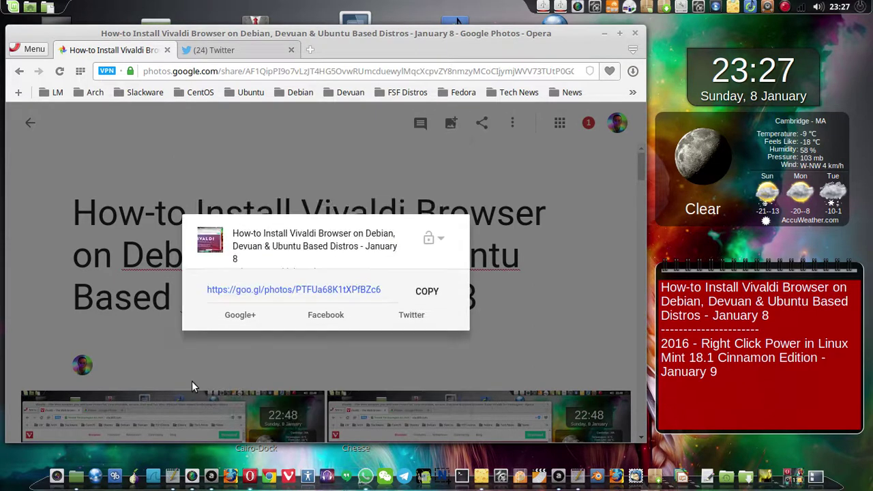
Capture the whole screen with the album's share link dialog and save the screenshot in the Vivaldi video's folder
click(58, 474)
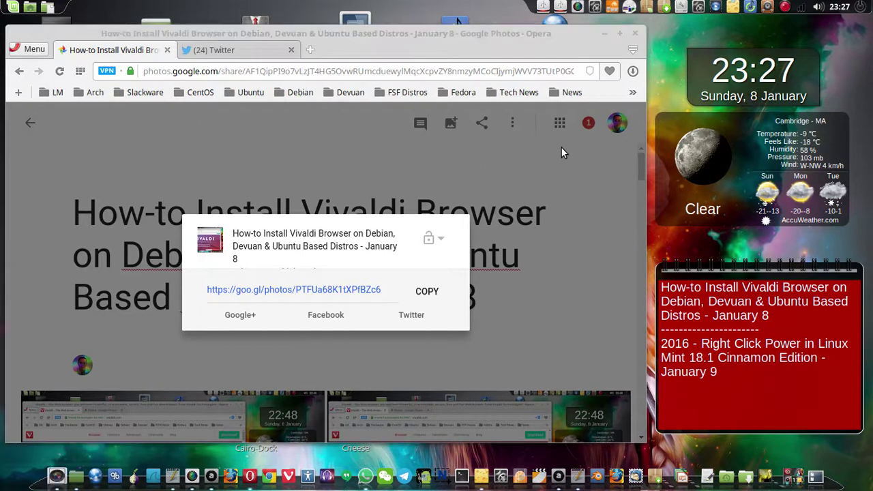
click(482, 354)
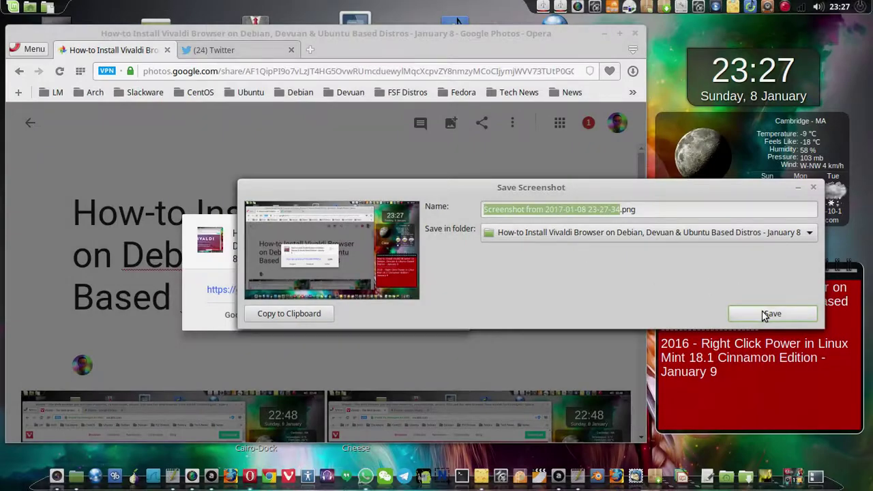
click(765, 316)
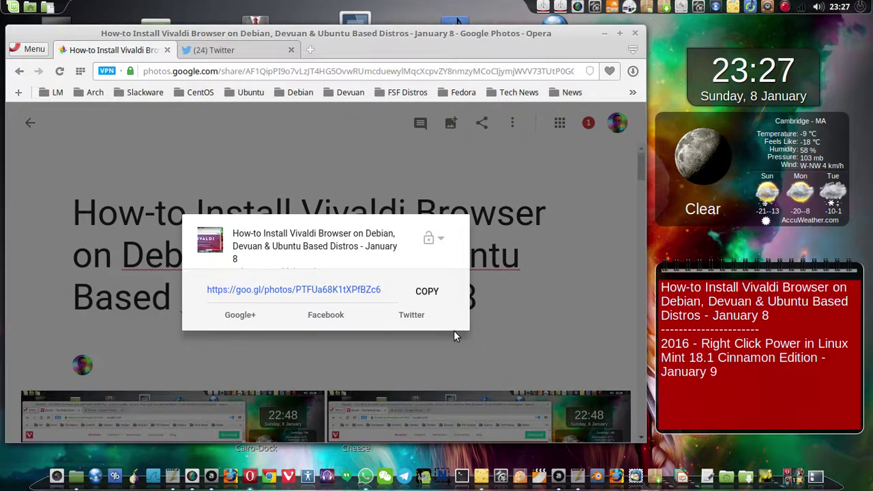
Copy the album's share link, then capture the whole screen showing the titled album and save the screenshot
click(428, 290)
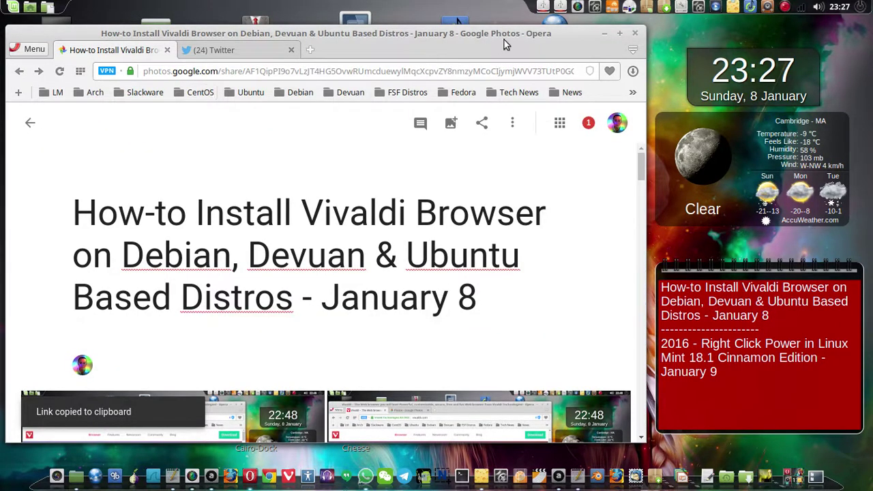
click(57, 476)
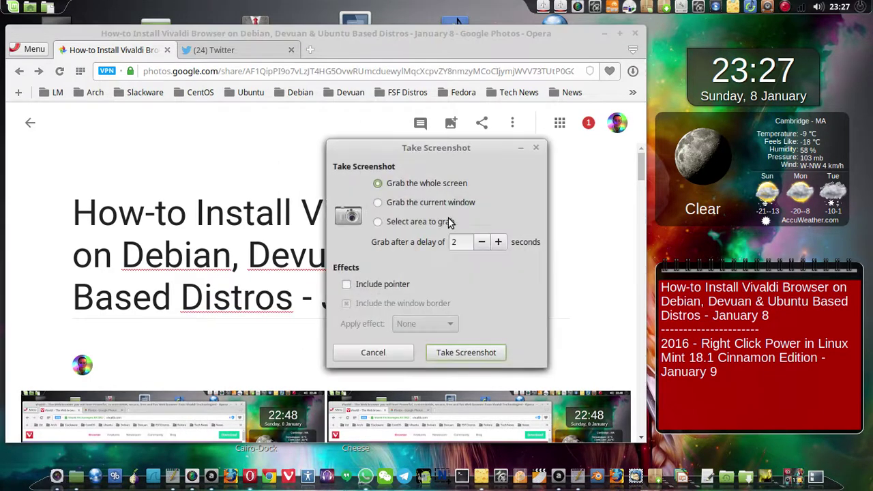
click(461, 353)
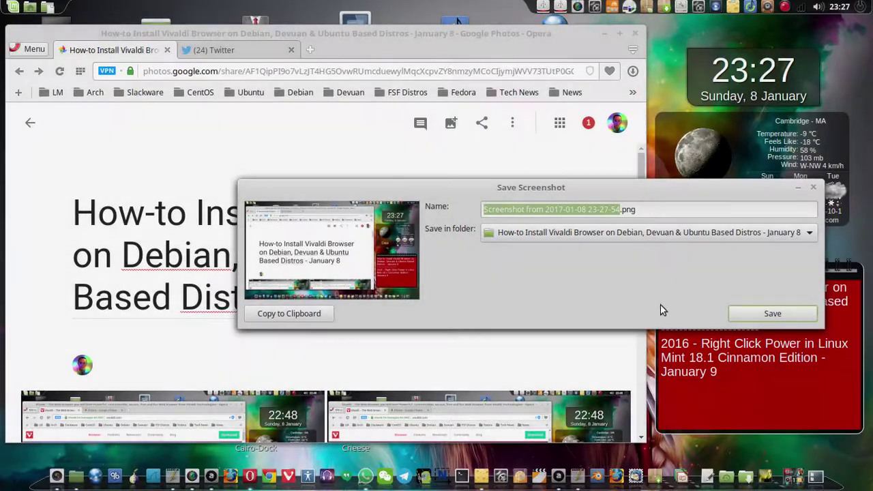
click(795, 317)
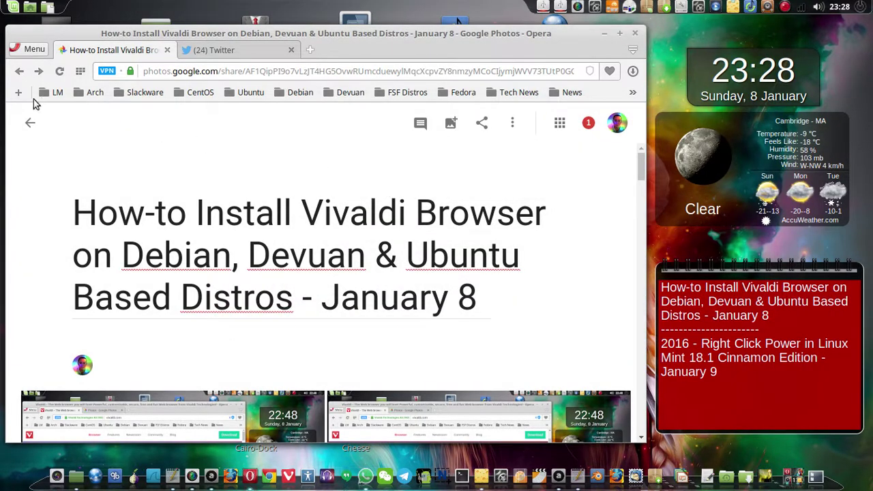
Open the shared Vivaldi album for editing
scroll(425, 222, down, 3)
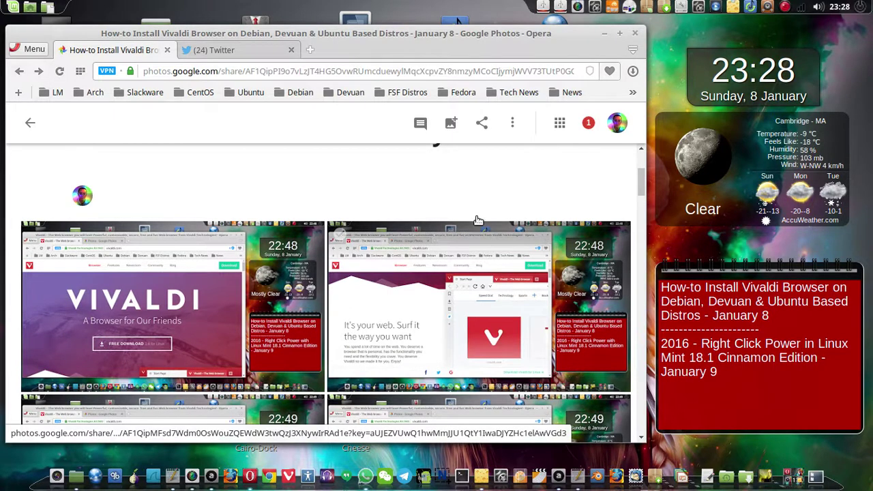
click(512, 126)
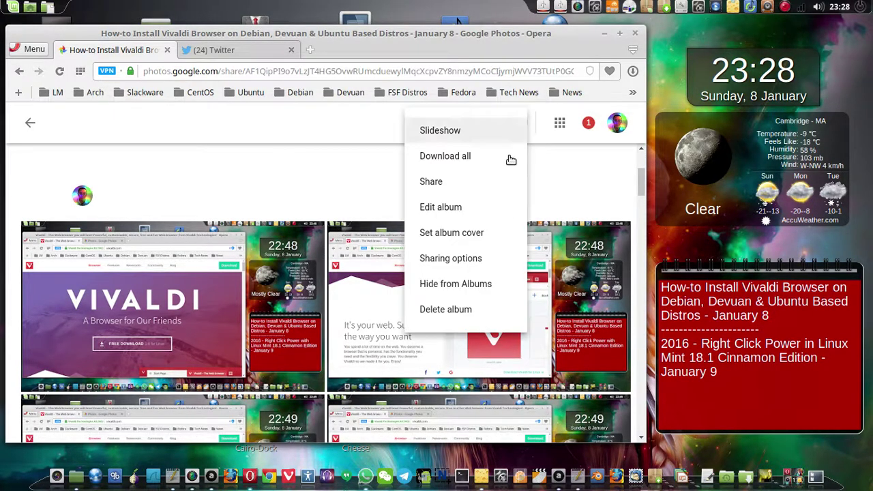
click(458, 208)
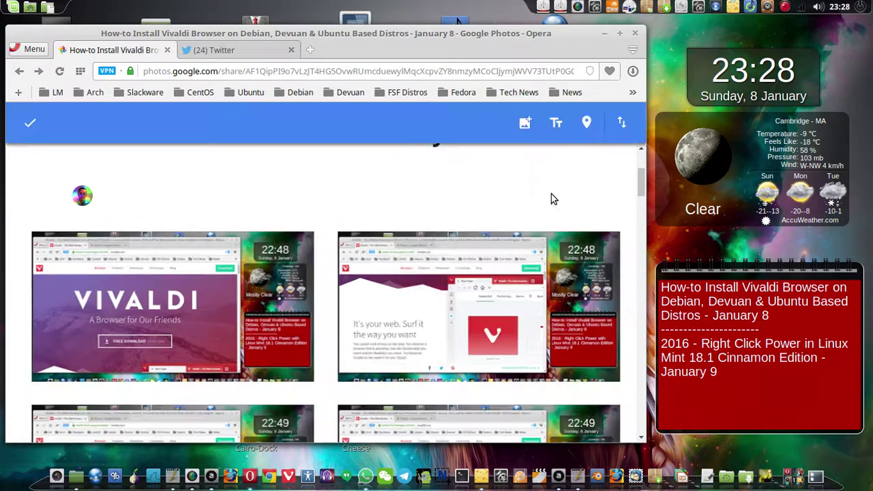